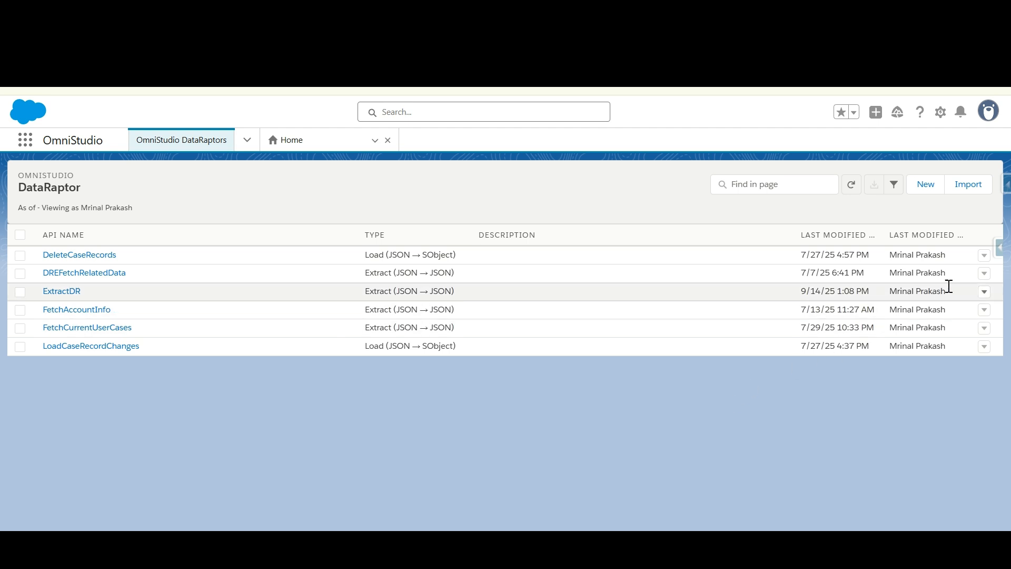
Start a new DataRaptor and name its interface ExtractCases.
{"action": "left_click", "coordinate": [925, 184]}
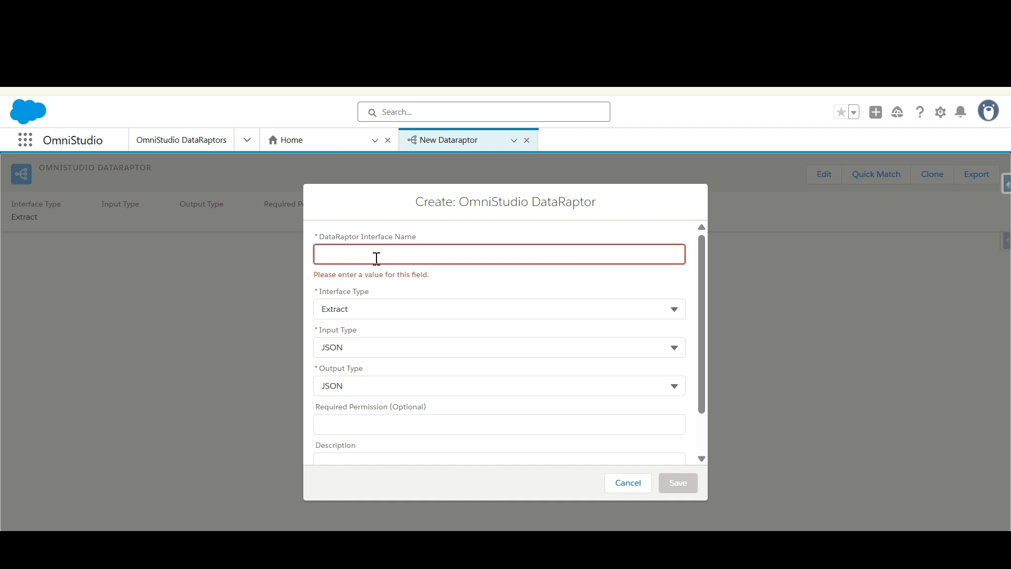
{"action": "type", "text": "Extrac"}
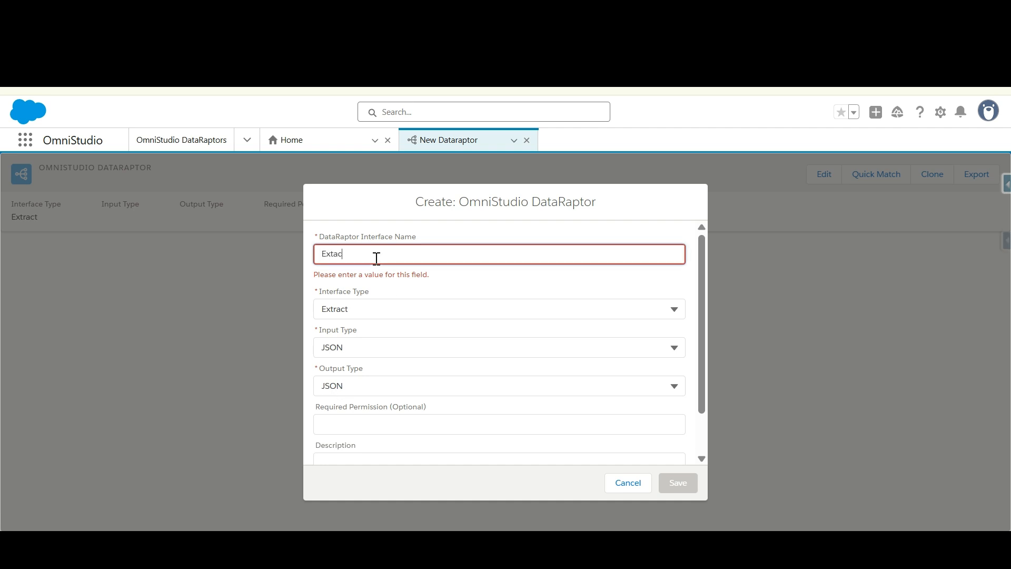
{"action": "key", "text": "BackSpace"}
{"action": "key", "text": "BackSpace"}
{"action": "key", "text": "BackSpace"}
{"action": "type", "text": "ract"}
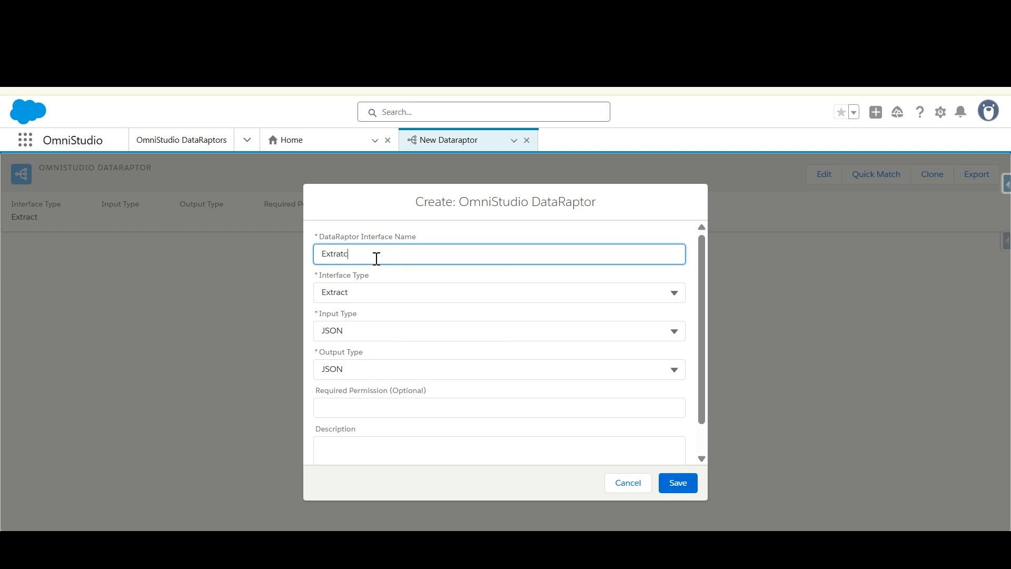
{"action": "type", "text": "Cases"}
Keep the interface type Extract with JSON as input and output type, and save the DataRaptor.
{"action": "left_click", "coordinate": [351, 294]}
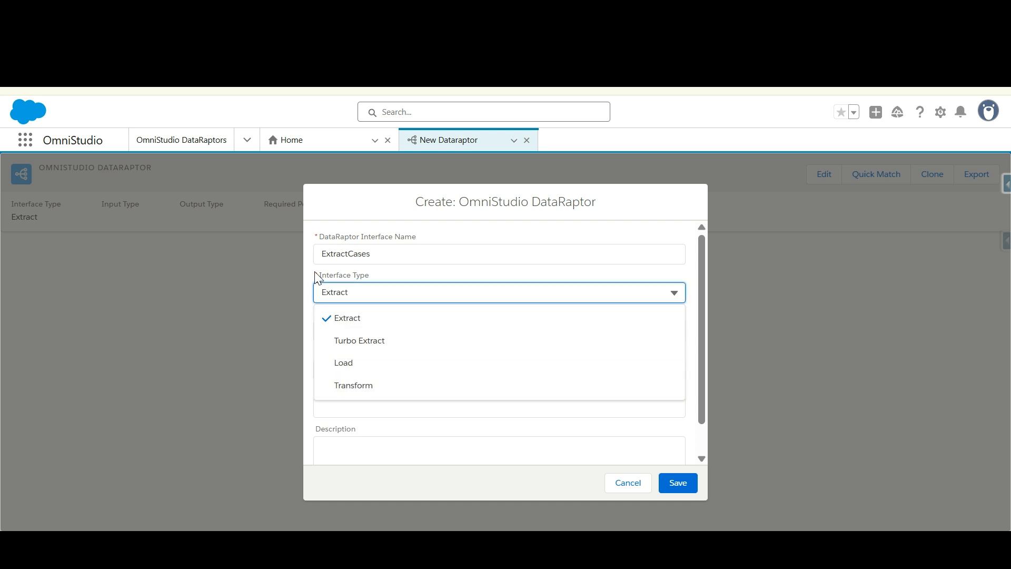
{"action": "left_click", "coordinate": [689, 279]}
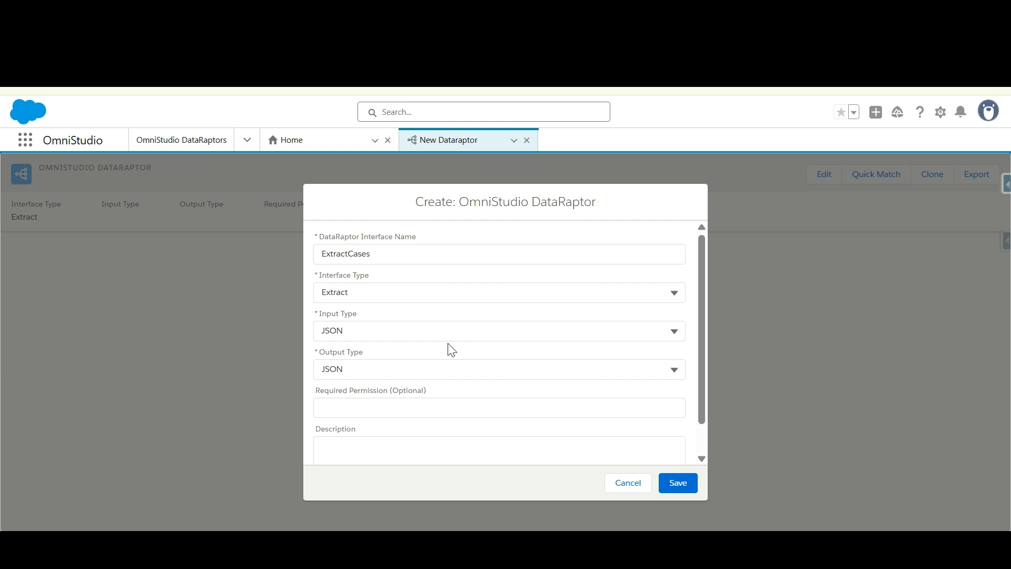
{"action": "left_click", "coordinate": [380, 330]}
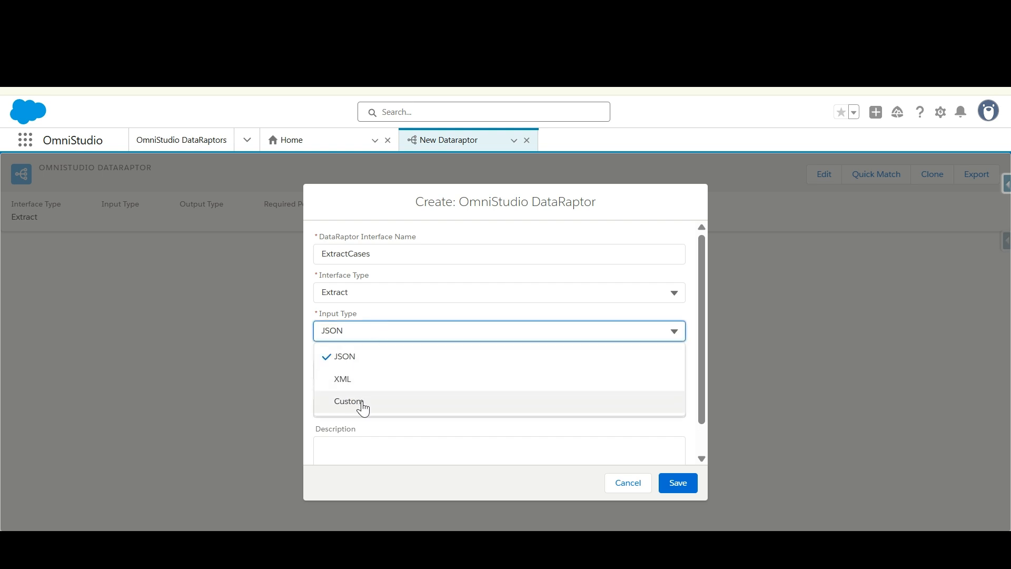
{"action": "left_click", "coordinate": [308, 318]}
{"action": "left_click", "coordinate": [345, 368]}
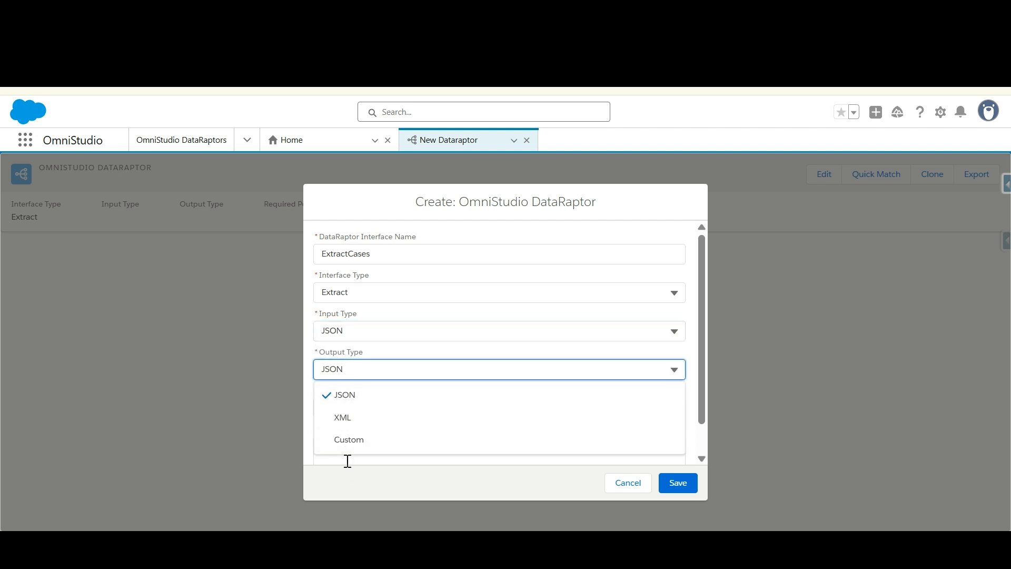
{"action": "left_click", "coordinate": [307, 320]}
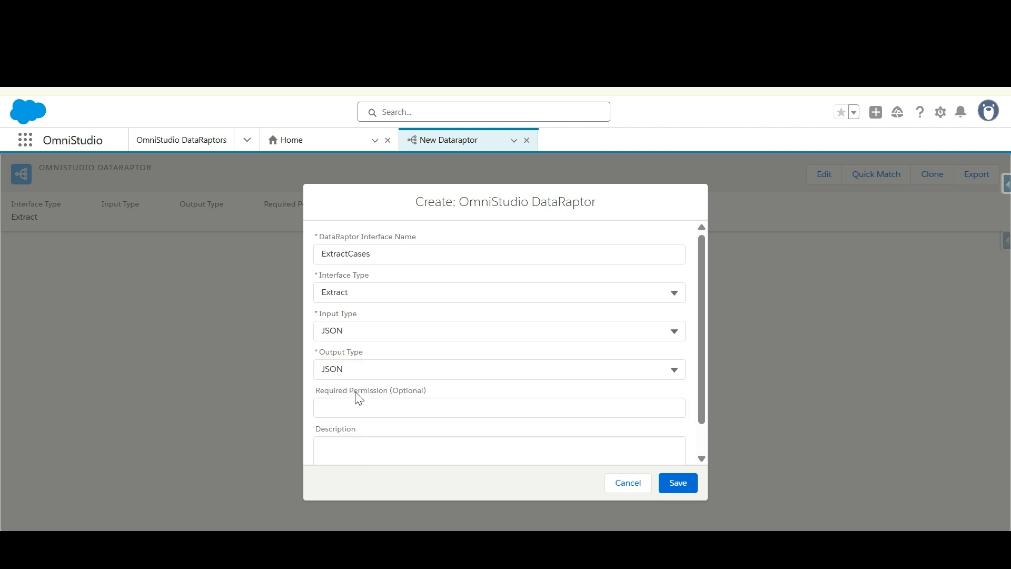
{"action": "scroll", "coordinate": [446, 435], "scroll_direction": "down", "scroll_amount": 1}
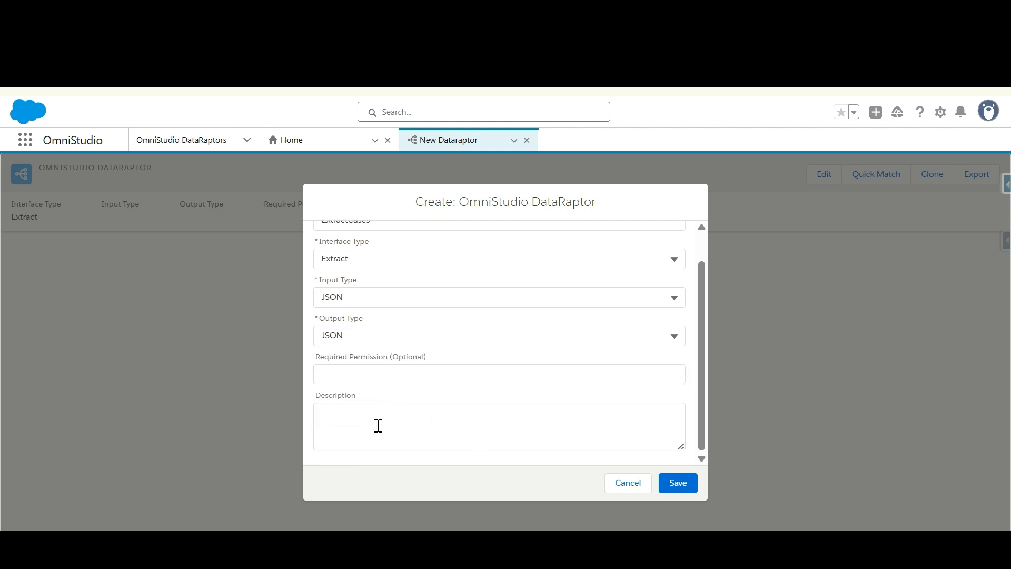
{"action": "left_click", "coordinate": [678, 482]}
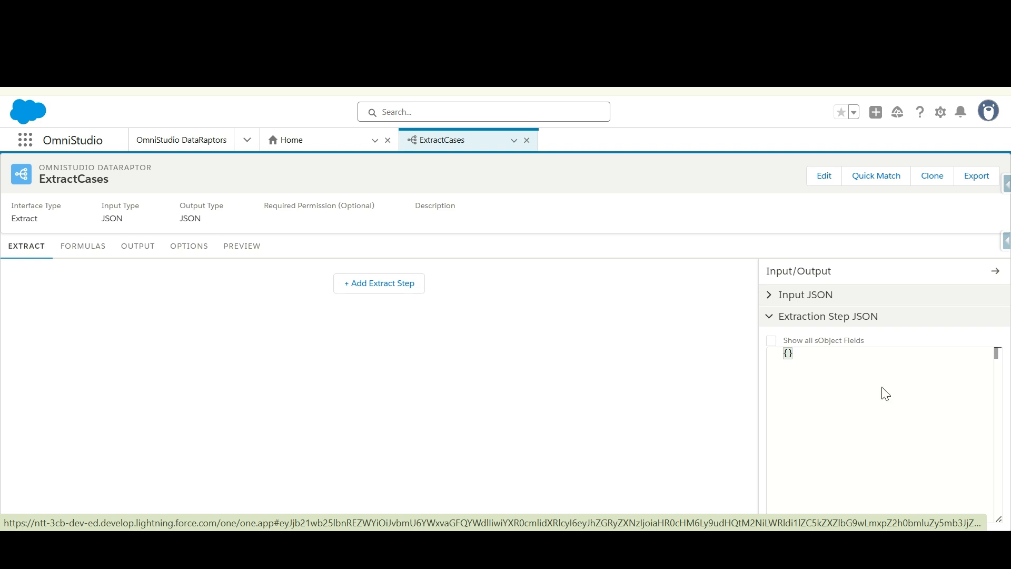
Add an extract step for the Account object with Account as its extract output path.
{"action": "left_click", "coordinate": [392, 283]}
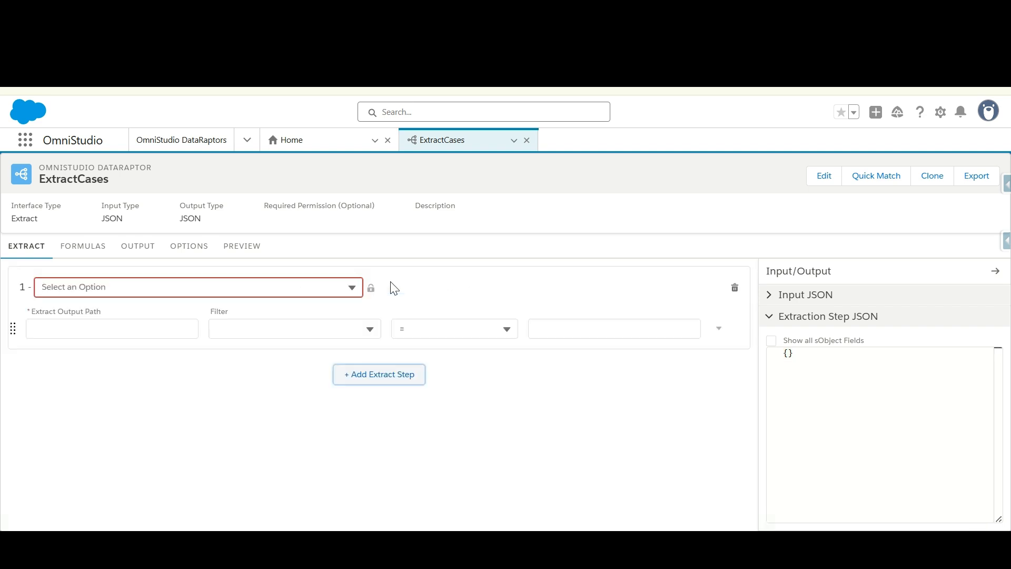
{"action": "left_click", "coordinate": [125, 290]}
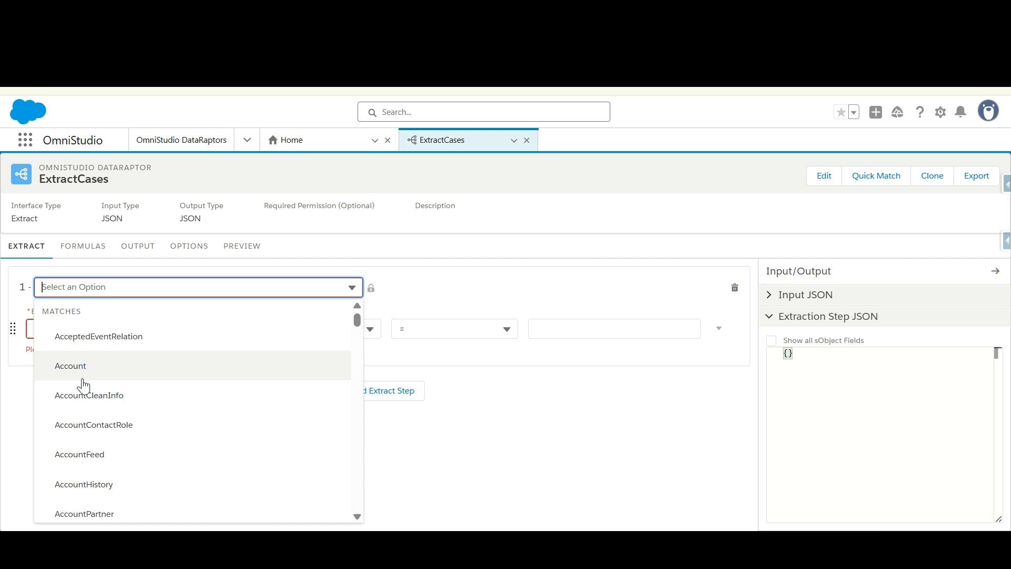
{"action": "left_click", "coordinate": [82, 369]}
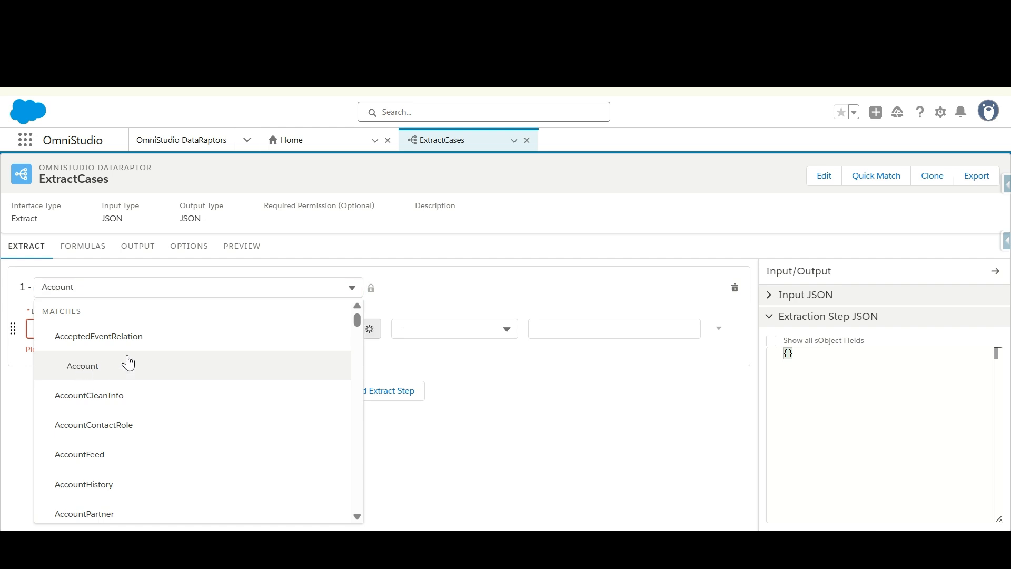
{"action": "left_click", "coordinate": [92, 330]}
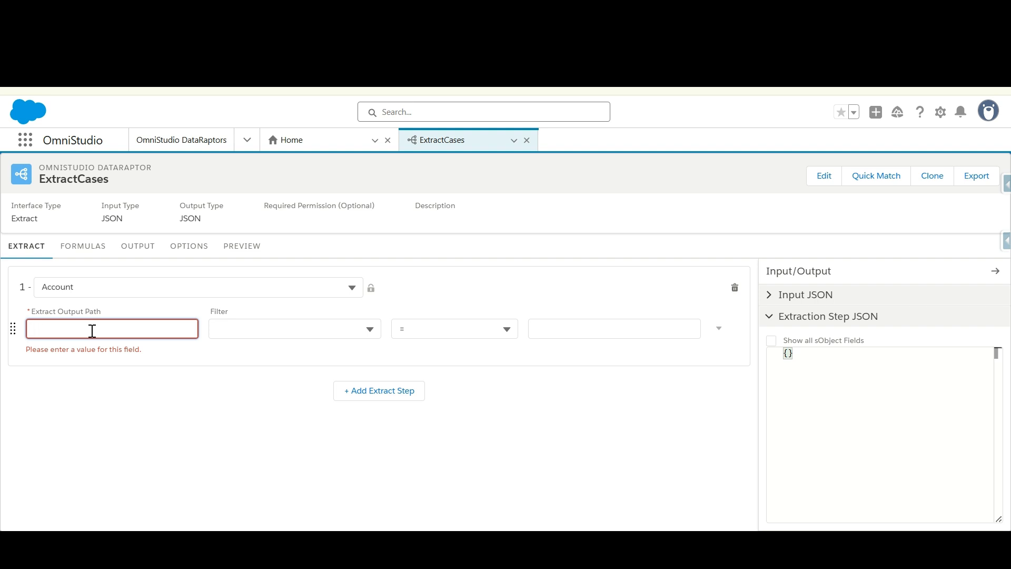
{"action": "type", "text": "Account"}
{"action": "left_click", "coordinate": [119, 374]}
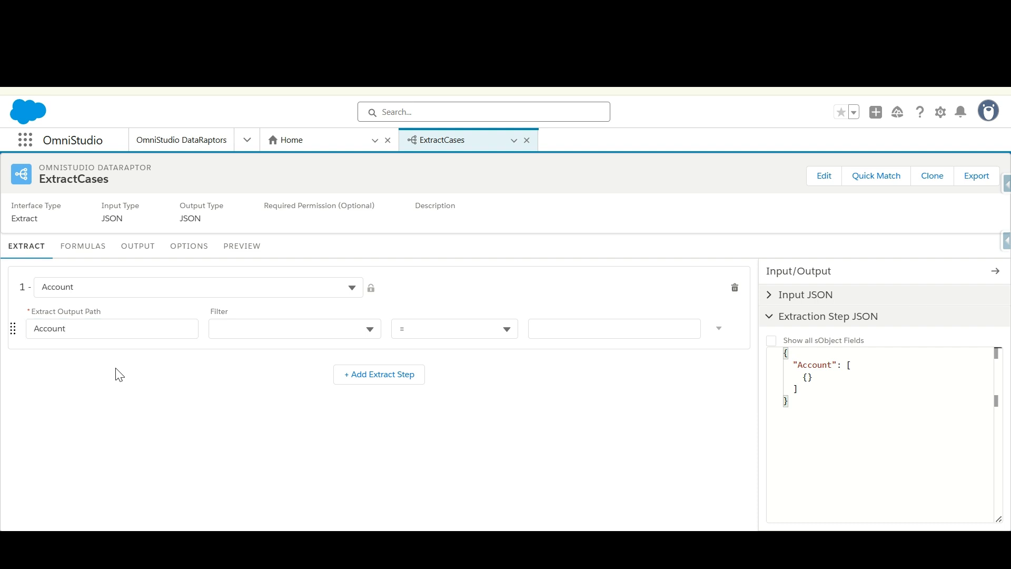
Filter the Account extract step so that Id = accountId.
{"action": "left_click", "coordinate": [239, 329]}
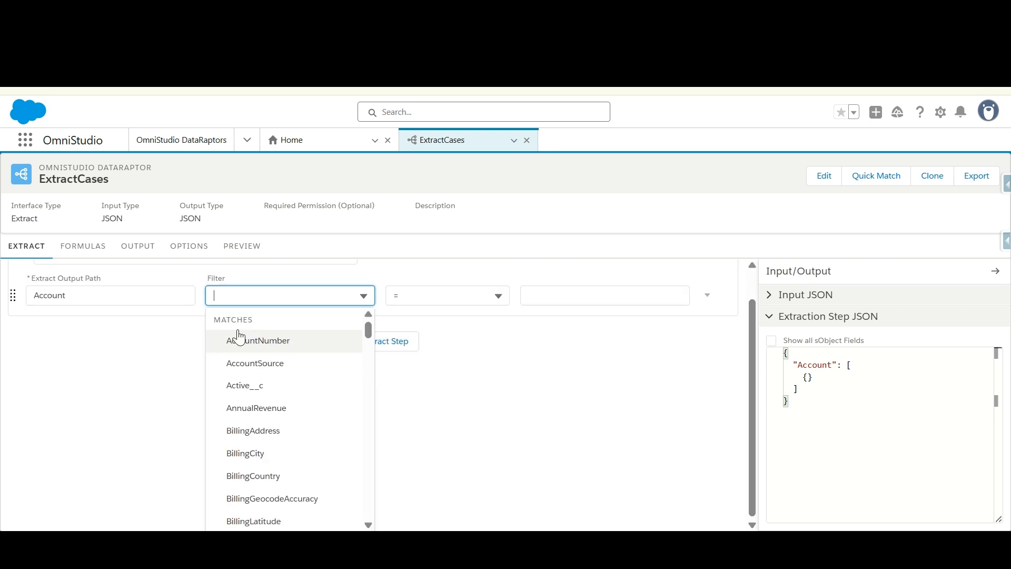
{"action": "type", "text": "Id"}
{"action": "left_click", "coordinate": [261, 386]}
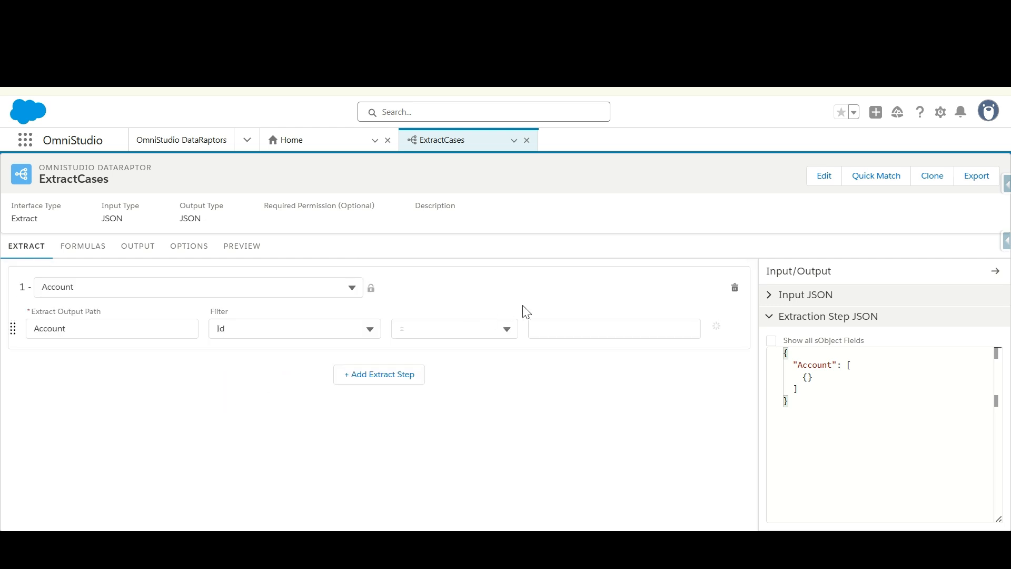
{"action": "left_click", "coordinate": [559, 336]}
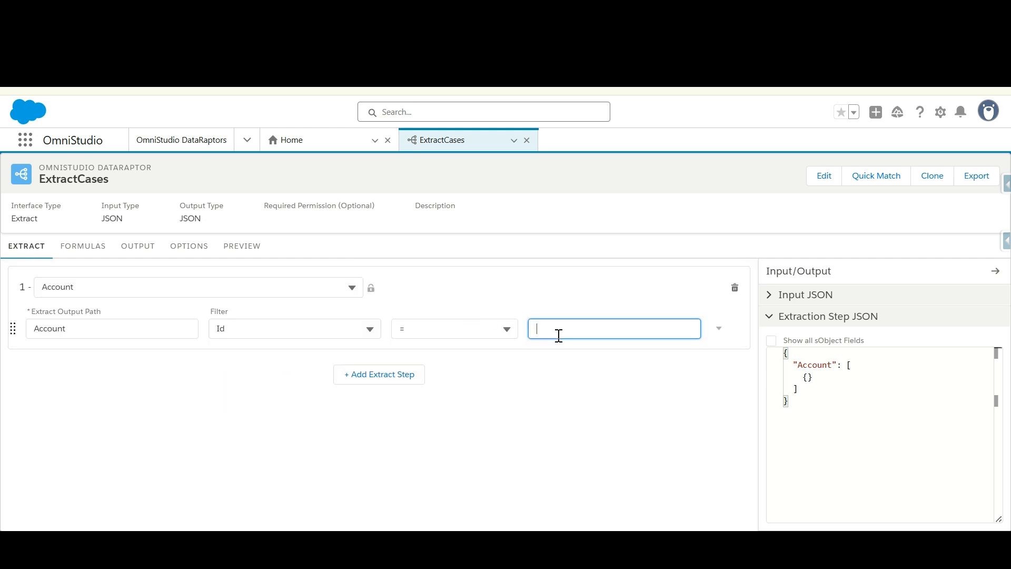
{"action": "type", "text": "accountId"}
{"action": "double_click", "coordinate": [558, 336]}
{"action": "left_click", "coordinate": [554, 406]}
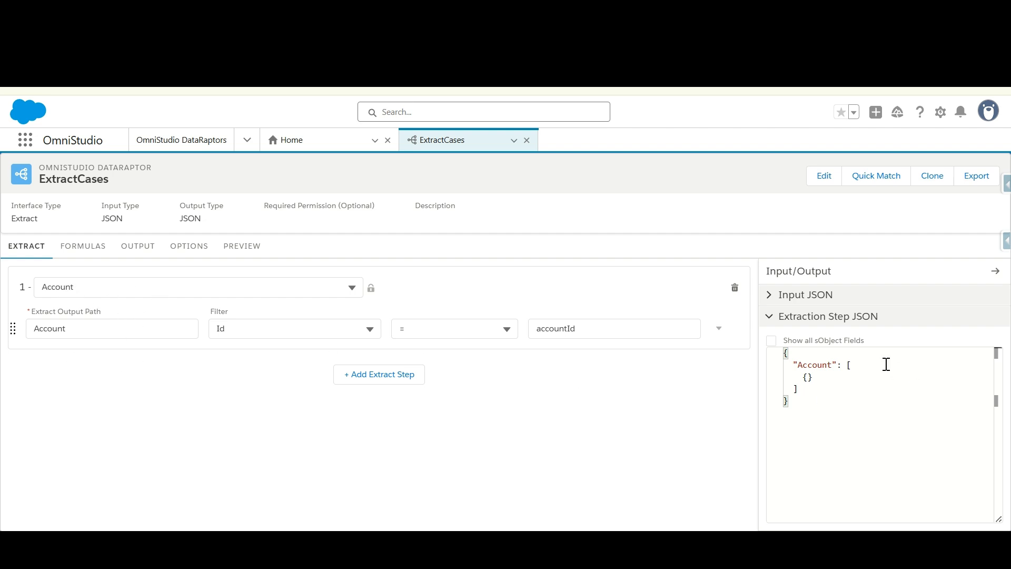
Examine the structure of the Account node in the Extraction Step JSON.
{"action": "mouse_move", "coordinate": [783, 352]}
{"action": "left_mouse_down"}
{"action": "mouse_move", "coordinate": [797, 410]}
{"action": "mouse_move", "coordinate": [784, 352]}
{"action": "left_mouse_up"}
{"action": "left_click", "coordinate": [796, 410]}
{"action": "left_click", "coordinate": [795, 387]}
{"action": "left_click_drag", "start_coordinate": [784, 352], "coordinate": [791, 403]}
{"action": "double_click", "coordinate": [813, 366]}
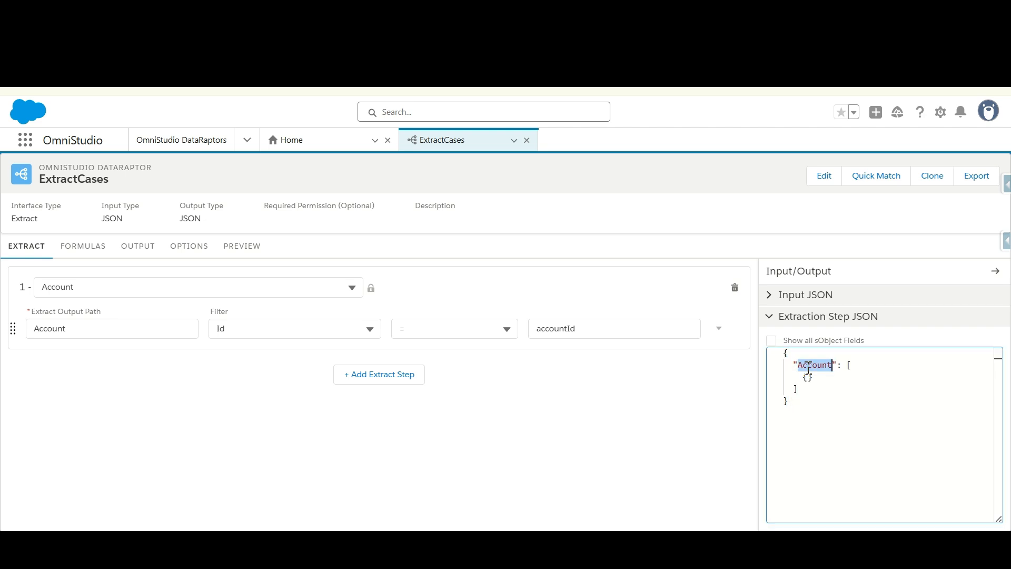
{"action": "left_click", "coordinate": [856, 364]}
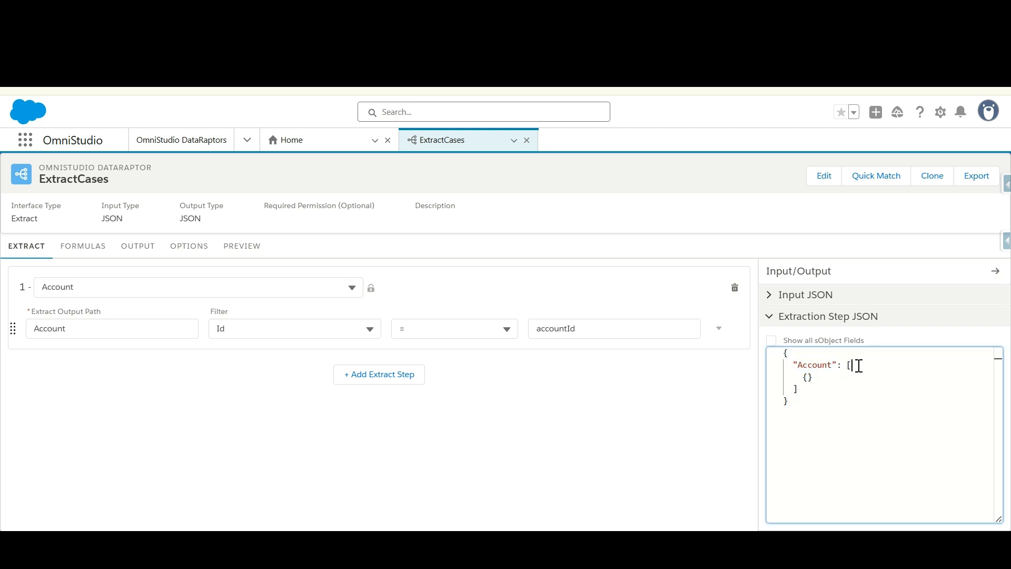
{"action": "left_click_drag", "start_coordinate": [803, 376], "coordinate": [827, 376]}
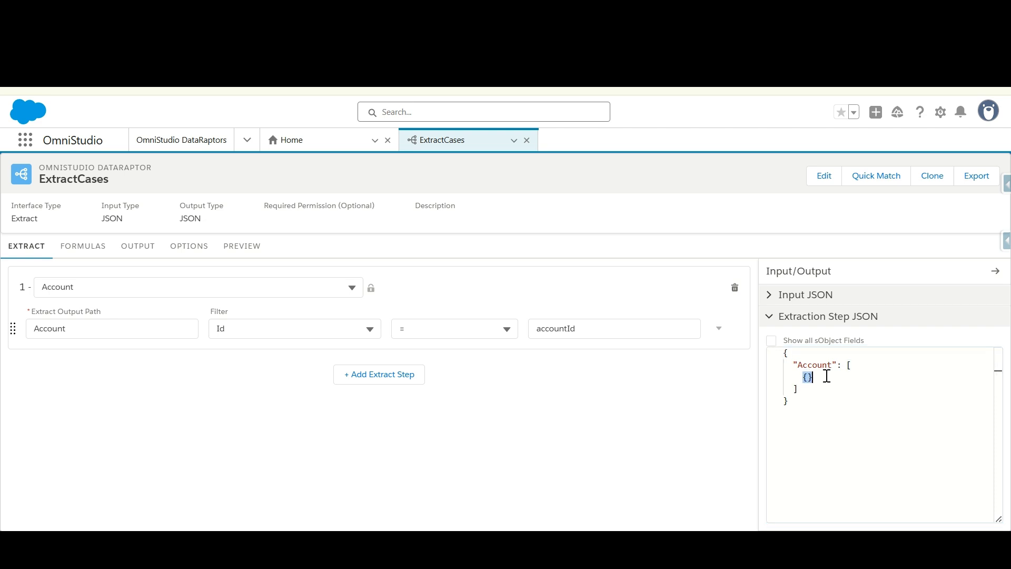
Write an Input JSON object containing the key accountId with an empty string value, then collapse the Input JSON.
{"action": "left_click", "coordinate": [806, 296]}
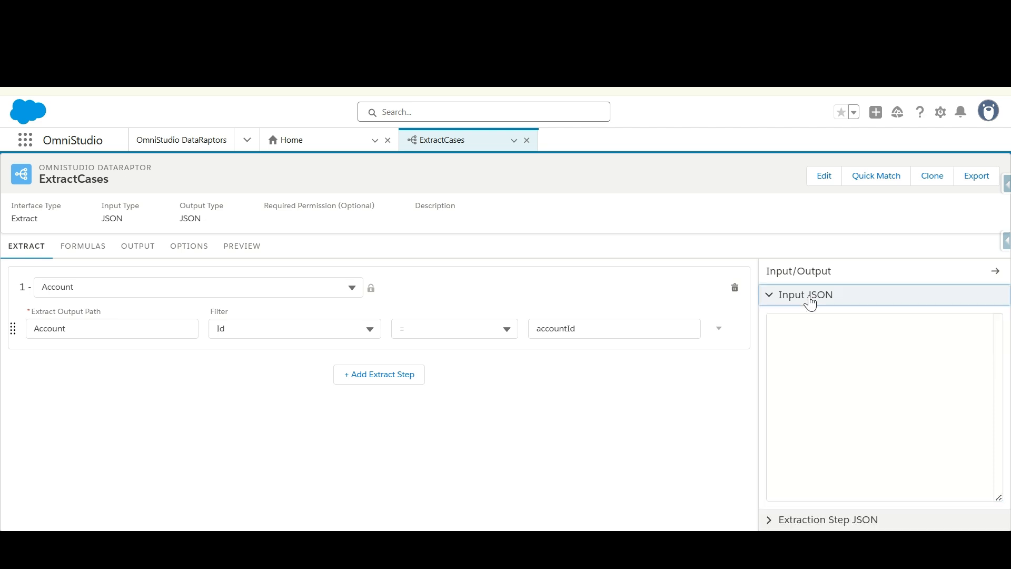
{"action": "left_click", "coordinate": [819, 371]}
{"action": "double_click", "coordinate": [558, 332]}
{"action": "key", "text": "ctrl+c"}
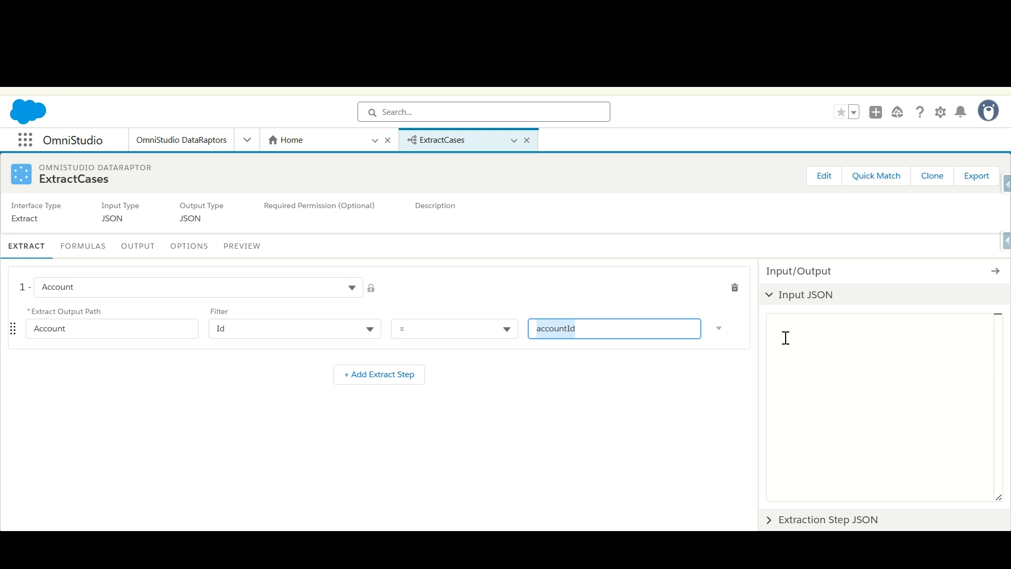
{"action": "left_click", "coordinate": [804, 335]}
{"action": "type", "text": "{"}
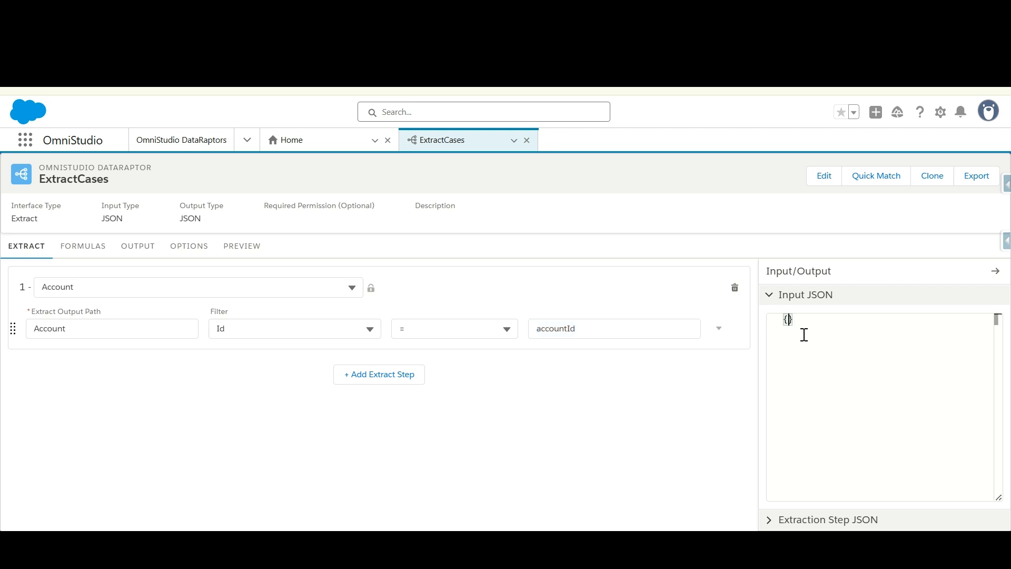
{"action": "key", "text": "Return"}
{"action": "type", "text": "\""}
{"action": "key", "text": "ctrl+v"}
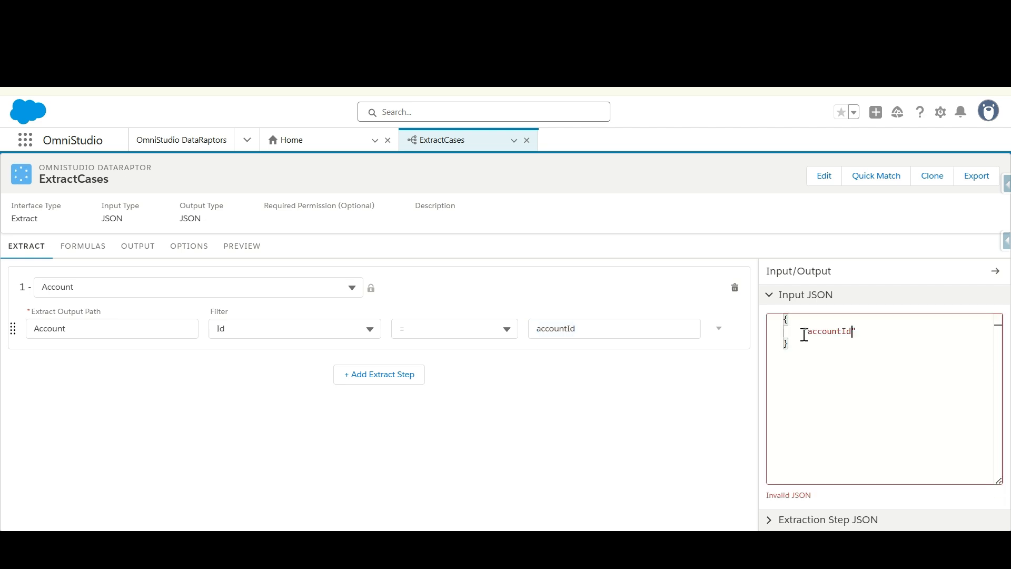
{"action": "key", "text": "Right"}
{"action": "type", "text": ": \""}
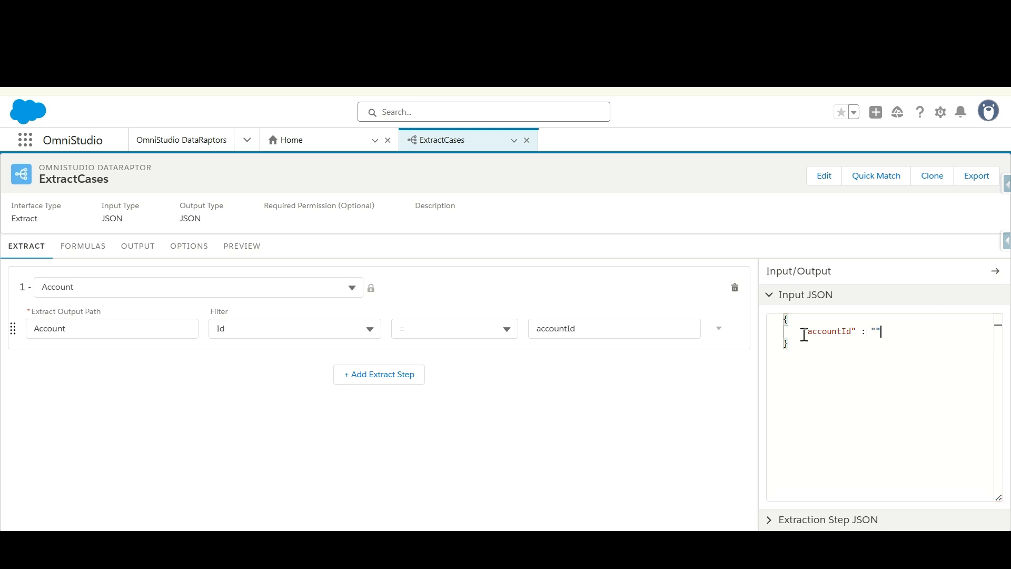
{"action": "left_click", "coordinate": [770, 296]}
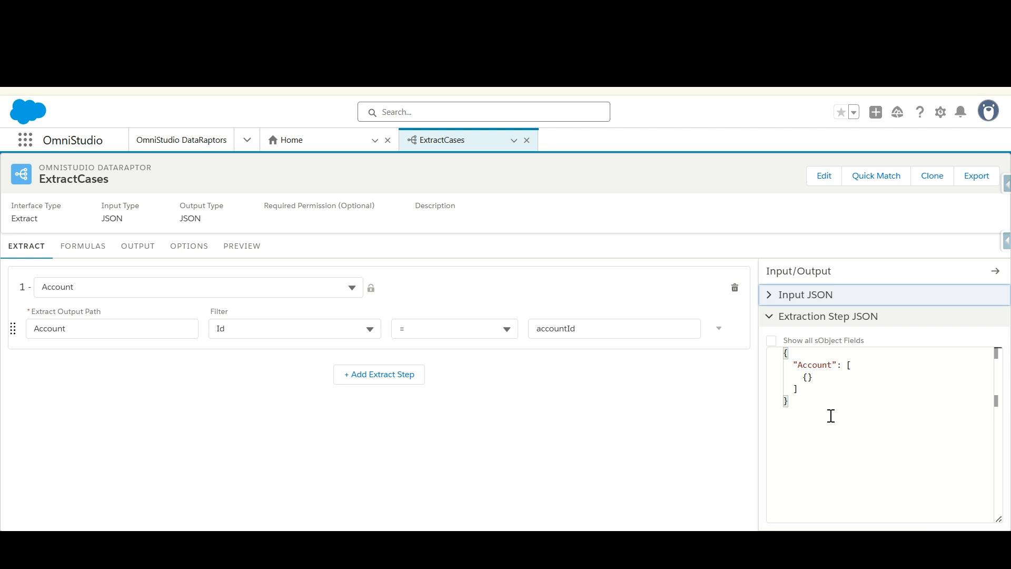
{"action": "left_click", "coordinate": [830, 397]}
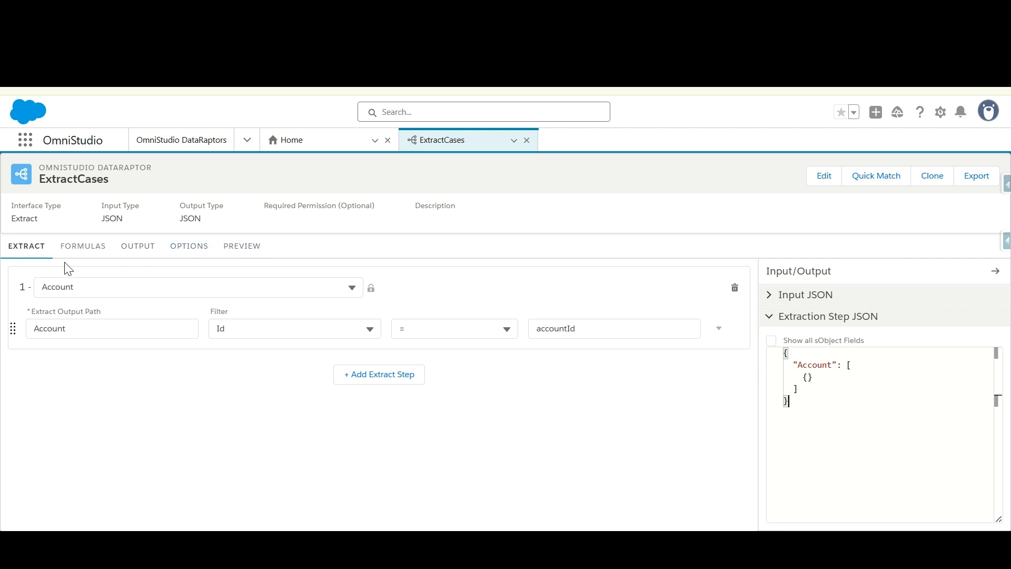
Review the DataRaptor's formulas and Account extract step, ending at the output mappings.
{"action": "left_click", "coordinate": [81, 257]}
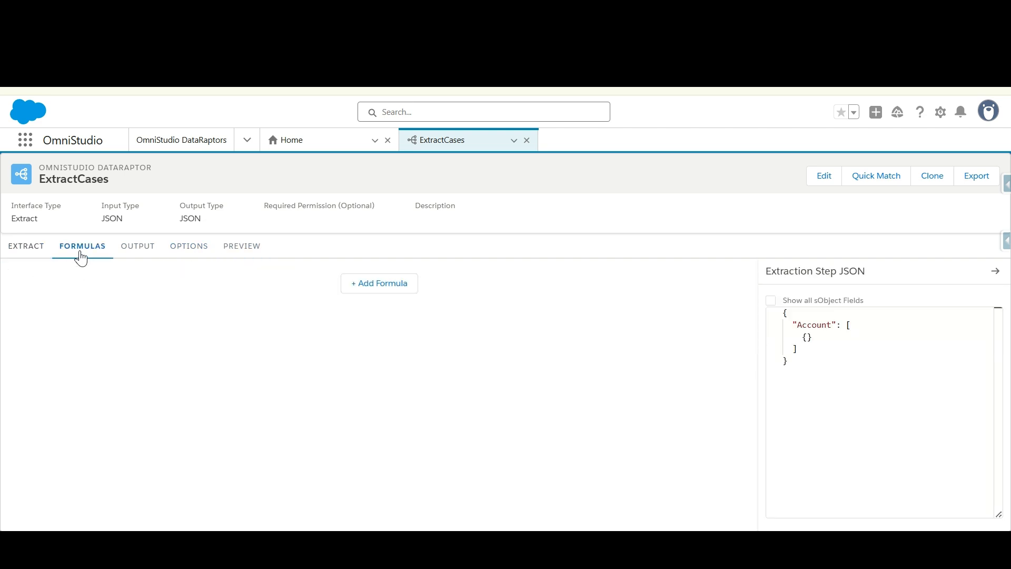
{"action": "left_click", "coordinate": [27, 248]}
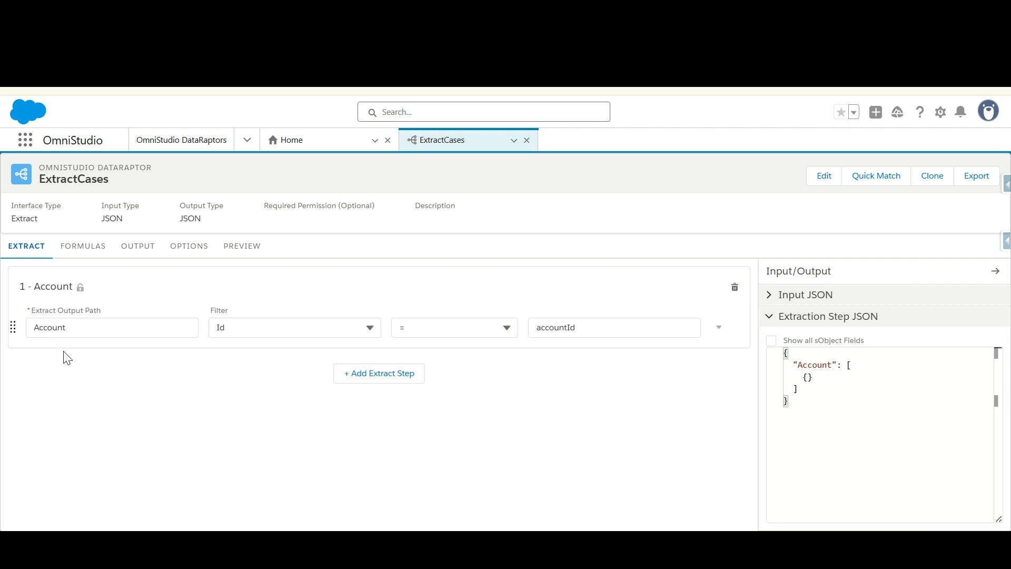
{"action": "left_click", "coordinate": [73, 247]}
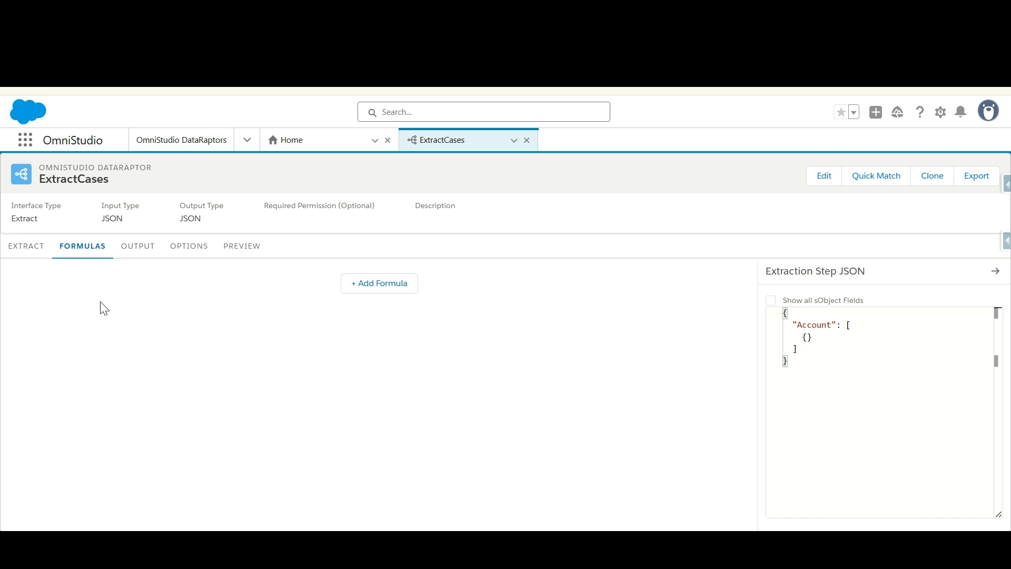
{"action": "left_click", "coordinate": [135, 257]}
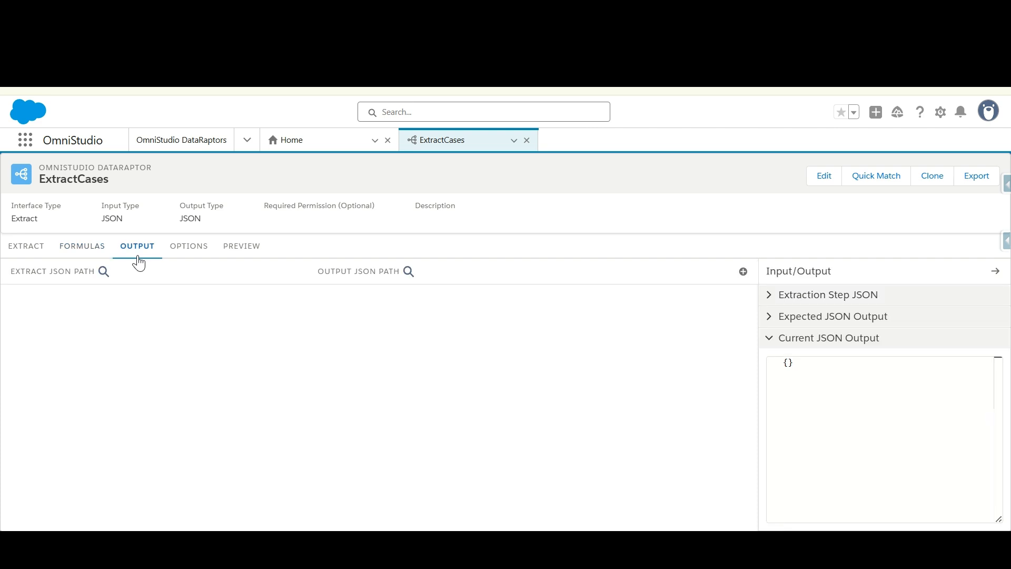
{"action": "left_click", "coordinate": [32, 250]}
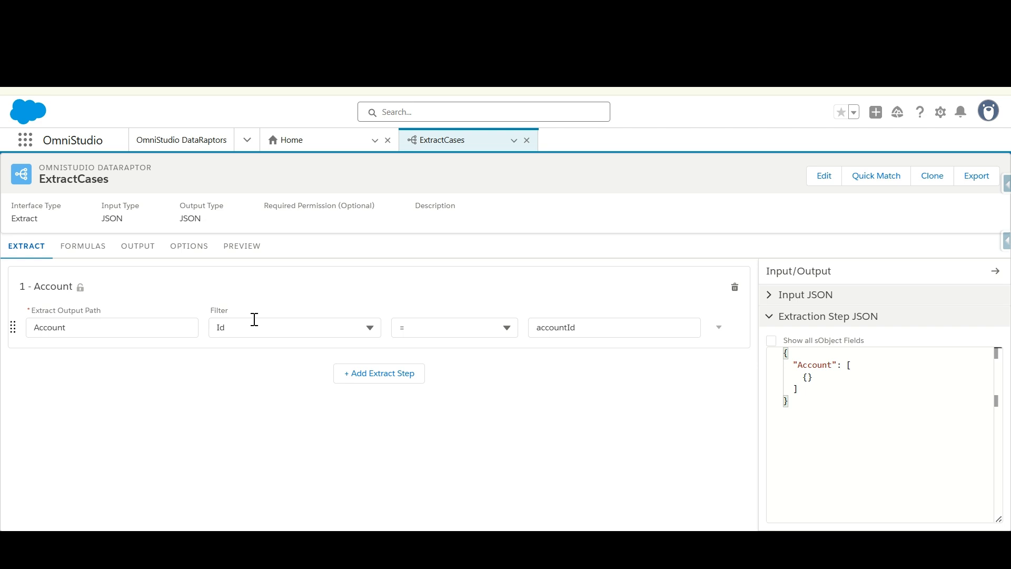
{"action": "left_click", "coordinate": [147, 261]}
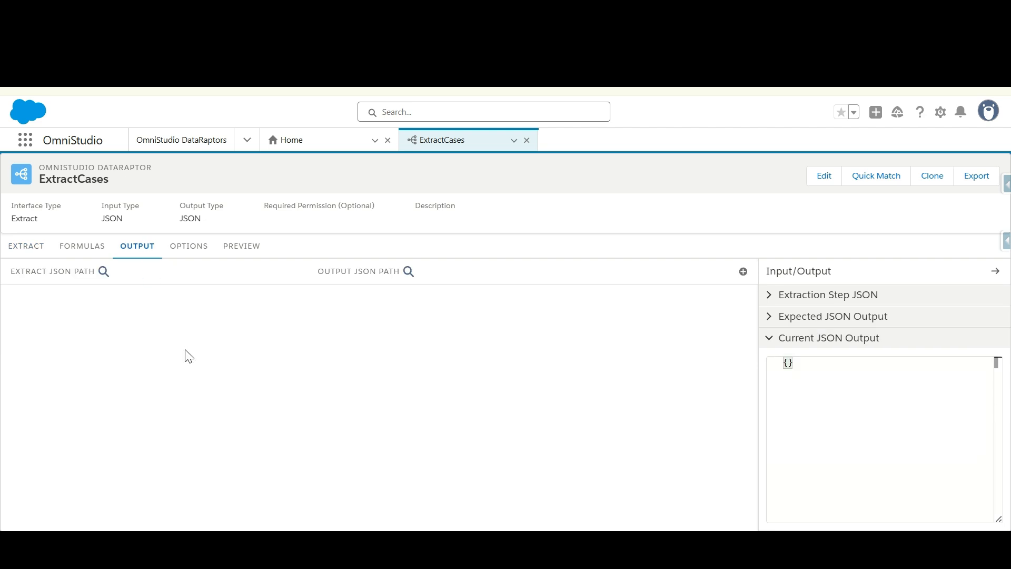
Add an output mapping from the extract path Account:Name to a new output JSON path Accounts:Name.
{"action": "left_click", "coordinate": [743, 272]}
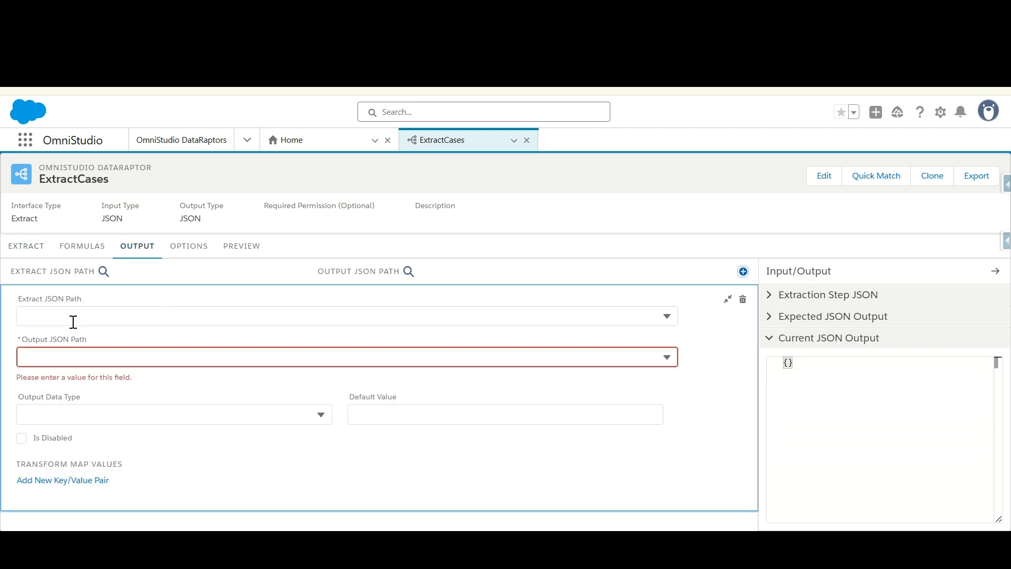
{"action": "left_click", "coordinate": [75, 320]}
{"action": "type", "text": "Account:"}
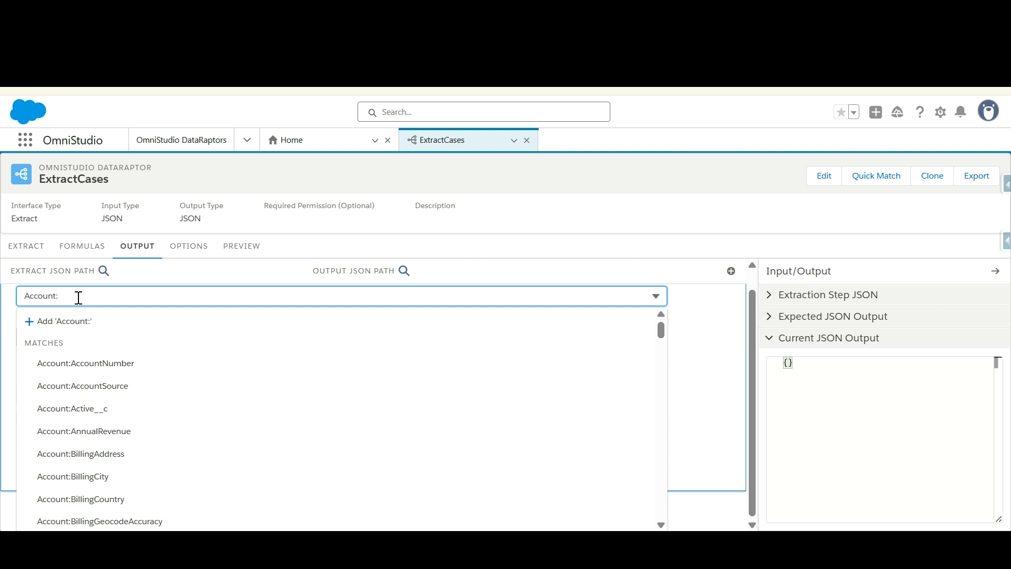
{"action": "type", "text": "Name"}
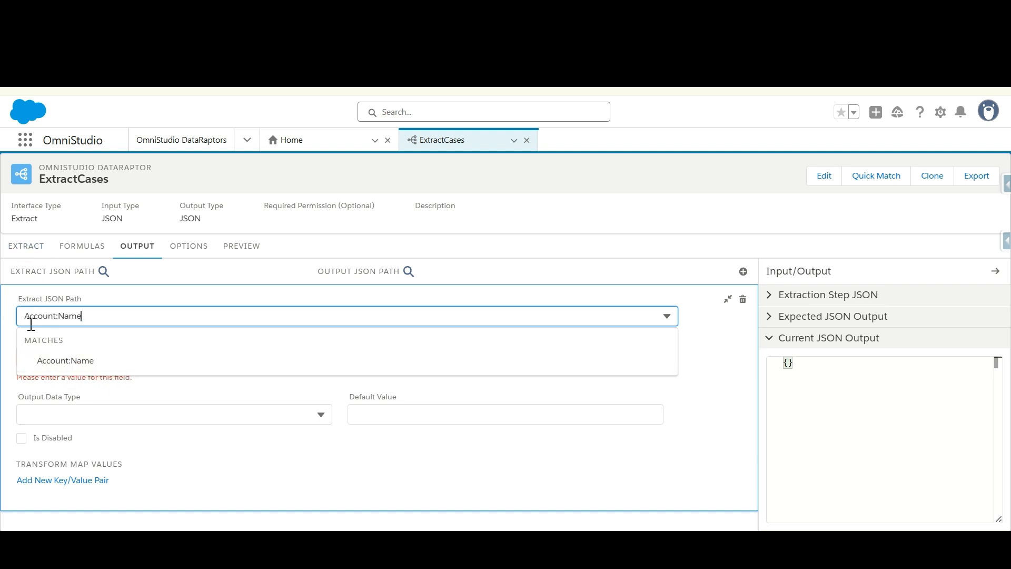
{"action": "left_click", "coordinate": [77, 359]}
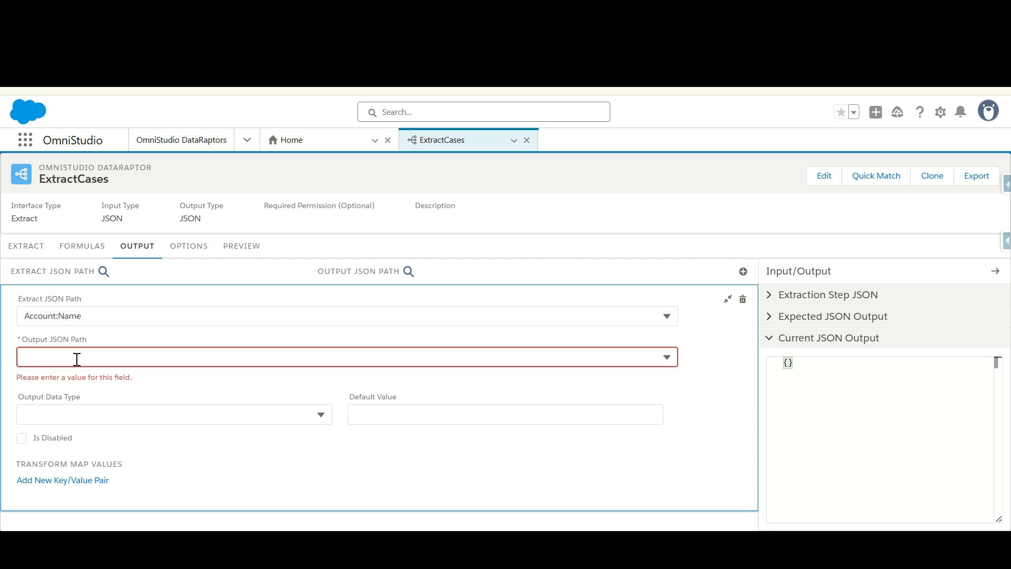
{"action": "left_click", "coordinate": [77, 359]}
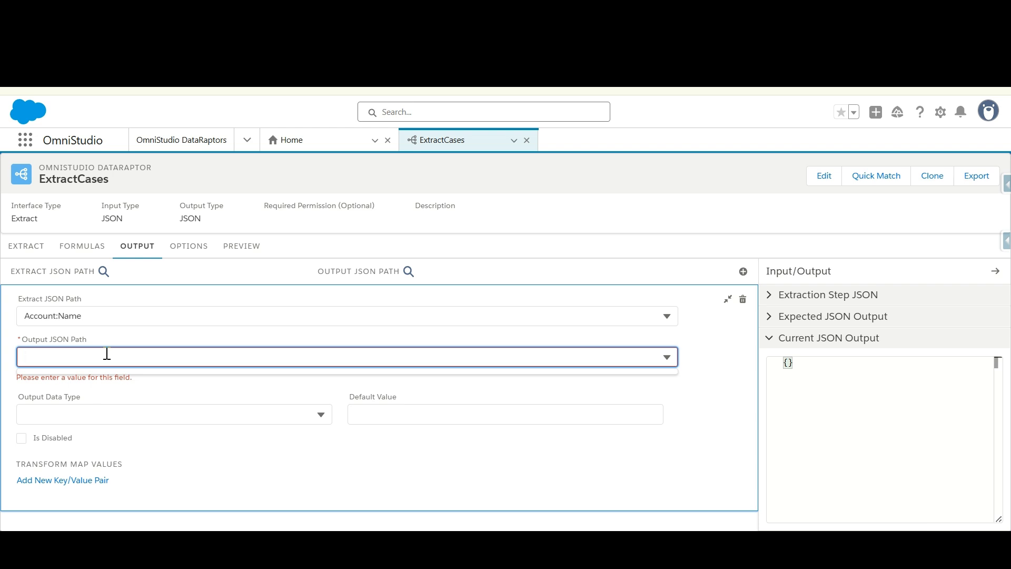
{"action": "type", "text": "Acco"}
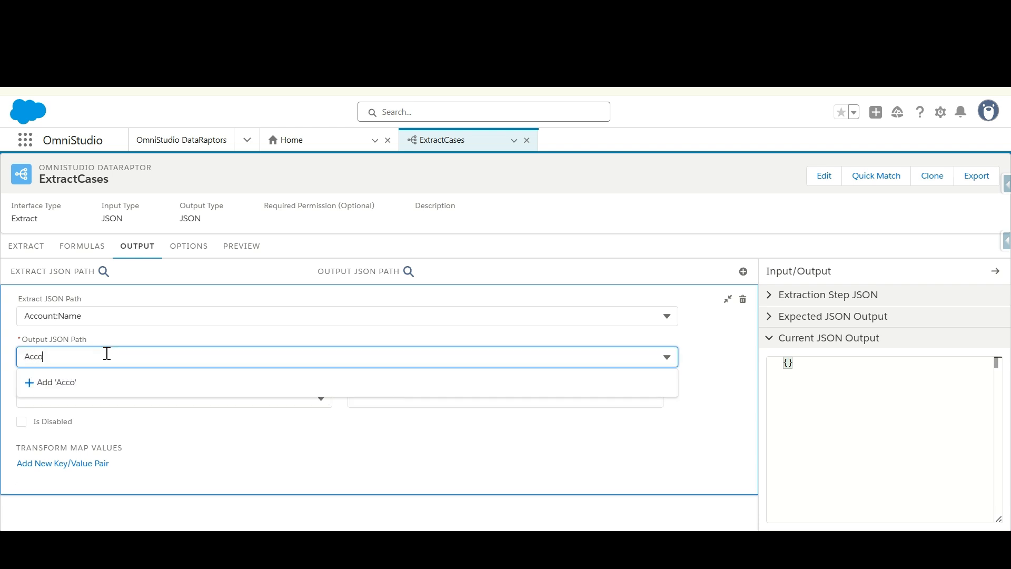
{"action": "type", "text": "unts:Name"}
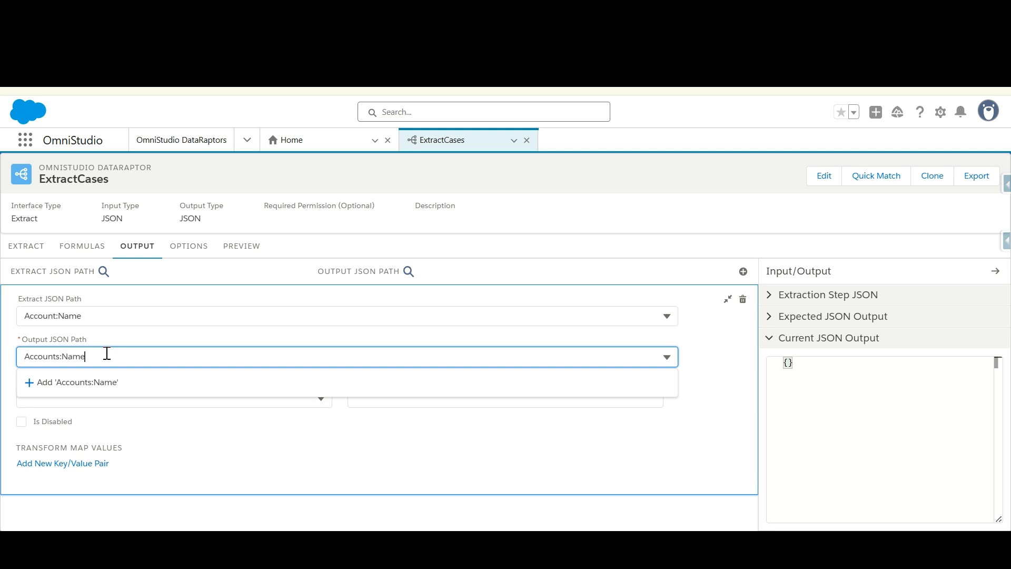
{"action": "left_click", "coordinate": [106, 390]}
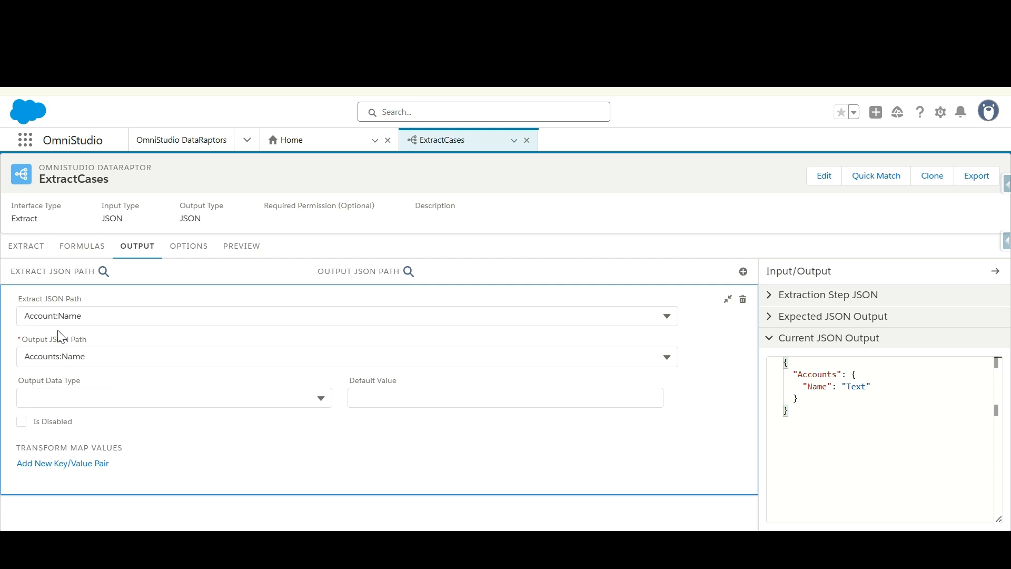
Review the output data types offered for the Accounts:Name mapping without choosing one.
{"action": "left_click", "coordinate": [76, 400]}
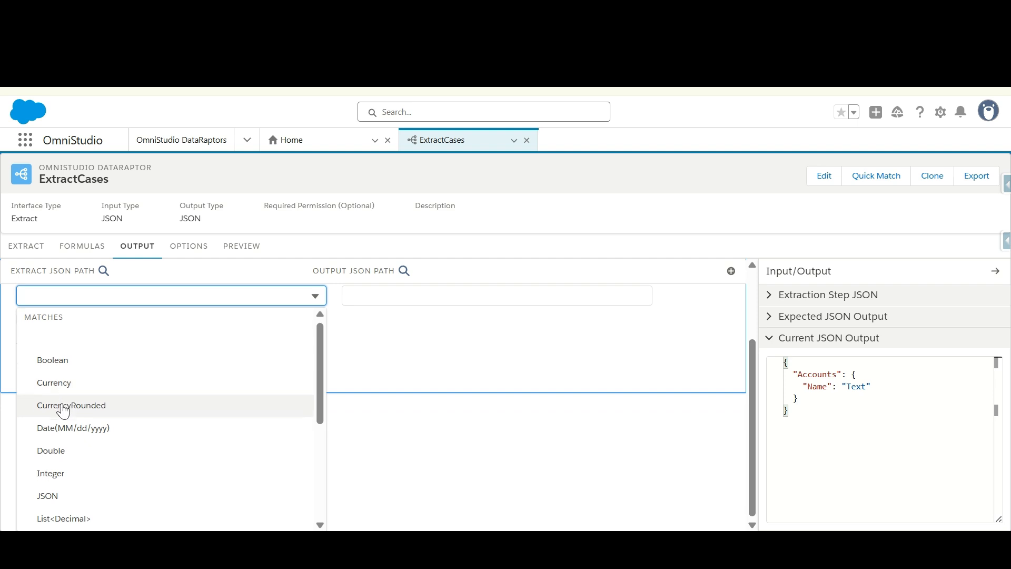
{"action": "scroll", "coordinate": [61, 409], "scroll_direction": "down", "scroll_amount": 2}
{"action": "scroll", "coordinate": [77, 453], "scroll_direction": "down", "scroll_amount": 3}
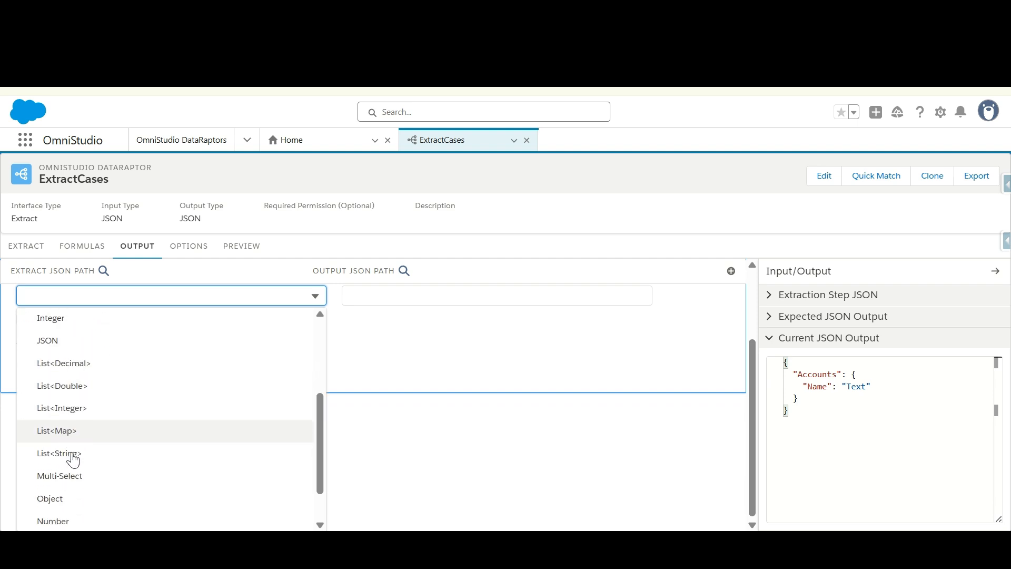
{"action": "scroll", "coordinate": [95, 472], "scroll_direction": "up", "scroll_amount": 3}
{"action": "scroll", "coordinate": [105, 355], "scroll_direction": "up", "scroll_amount": 1}
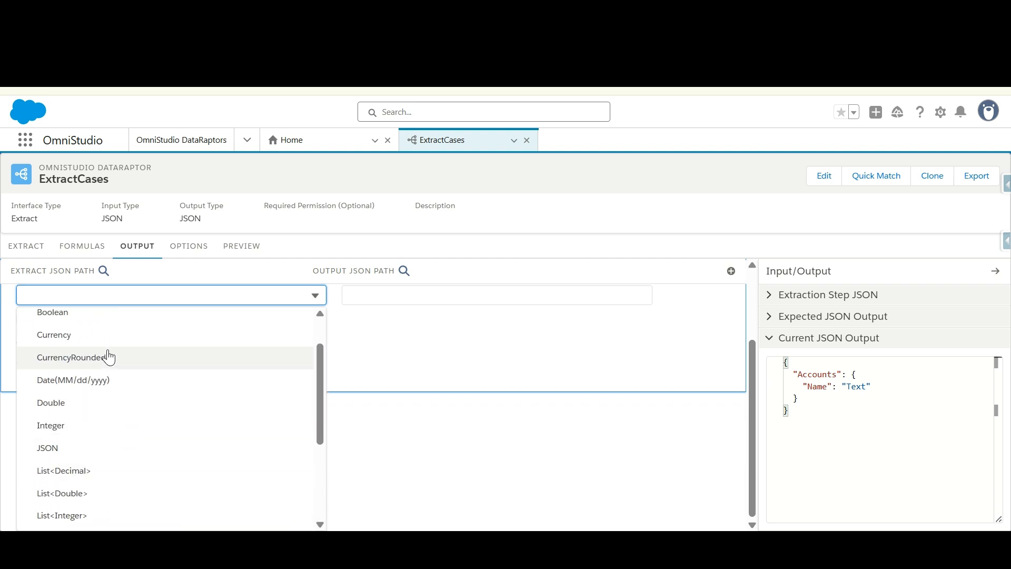
{"action": "left_click", "coordinate": [361, 345]}
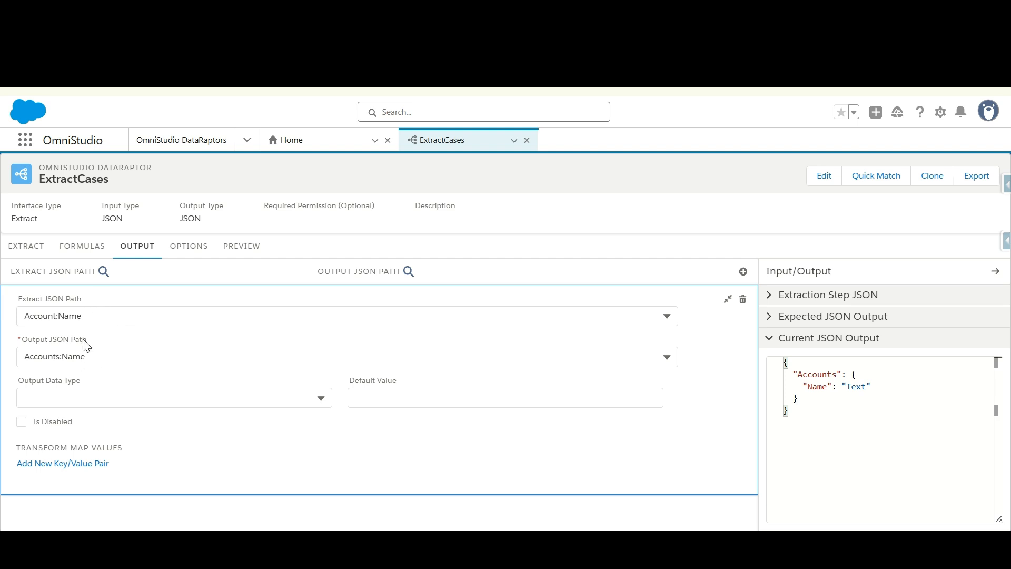
Enter a sample first name in single quotes as the Accounts:Name mapping's default value and collapse the mapping.
{"action": "left_click", "coordinate": [408, 397]}
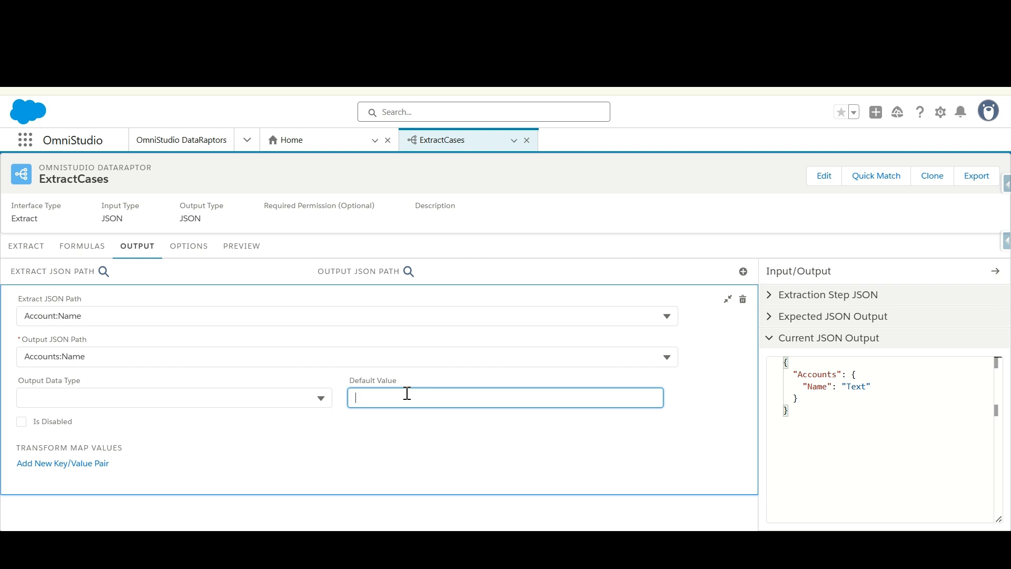
{"action": "type", "text": "\"John"}
{"action": "key", "text": "BackSpace"}
{"action": "key", "text": "BackSpace"}
{"action": "key", "text": "BackSpace"}
{"action": "key", "text": "BackSpace"}
{"action": "key", "text": "BackSpace"}
{"action": "type", "text": "'John"}
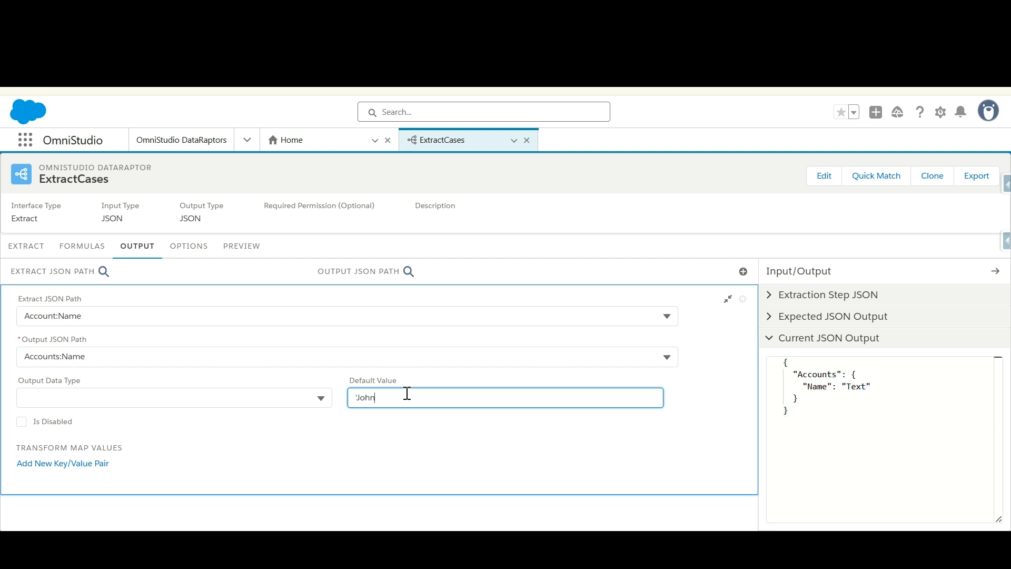
{"action": "type", "text": "'"}
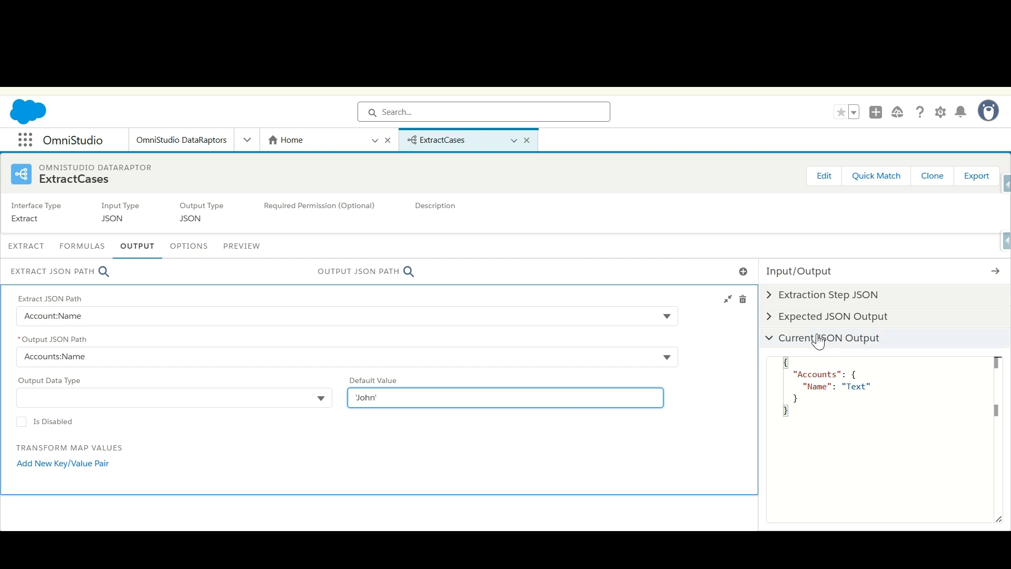
{"action": "left_click", "coordinate": [729, 302]}
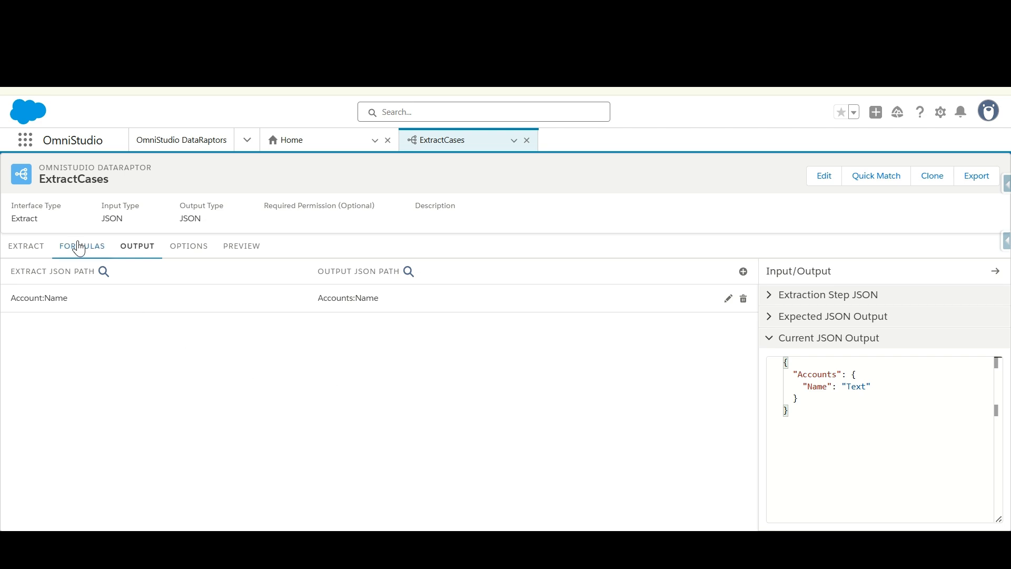
Set Time To Live In Minutes to 0 in the DataRaptor's options.
{"action": "left_click", "coordinate": [194, 260]}
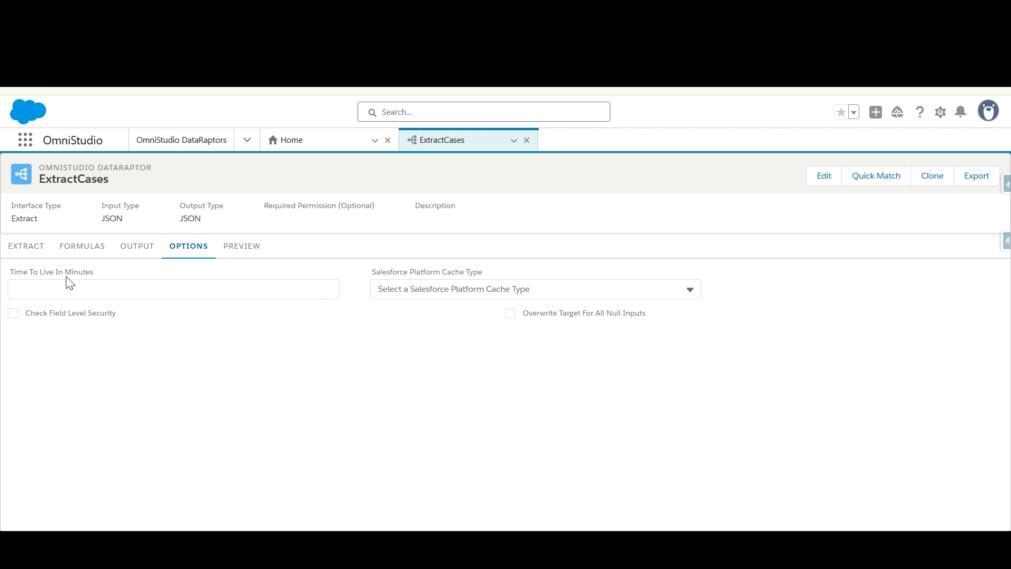
{"action": "left_click", "coordinate": [114, 290]}
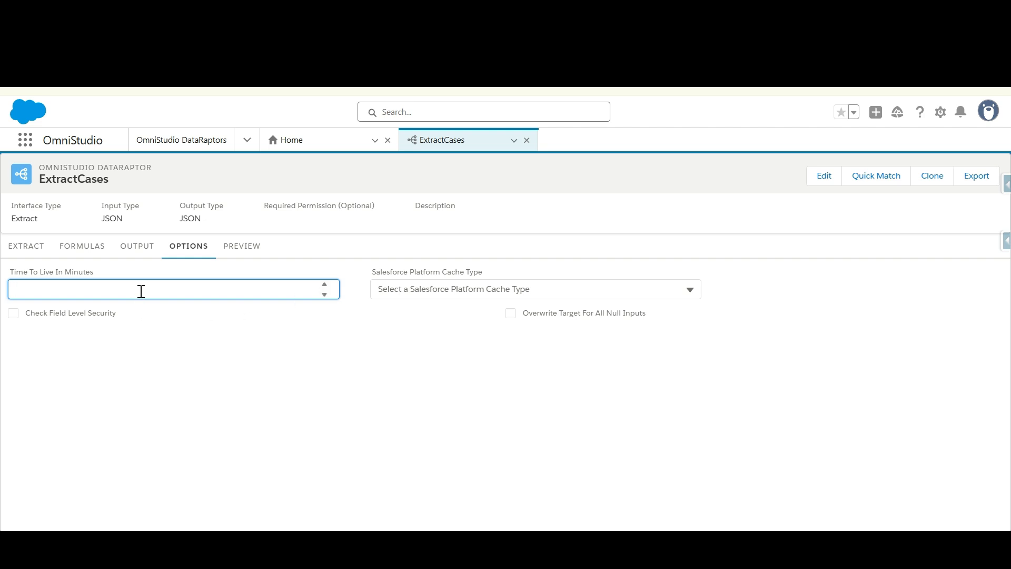
{"action": "type", "text": "2"}
{"action": "left_click", "coordinate": [325, 297]}
{"action": "left_click", "coordinate": [326, 297]}
{"action": "left_click", "coordinate": [326, 296]}
{"action": "left_click", "coordinate": [326, 284]}
{"action": "left_click", "coordinate": [326, 284]}
{"action": "left_click", "coordinate": [325, 293]}
{"action": "left_click", "coordinate": [324, 294]}
{"action": "left_click", "coordinate": [237, 409]}
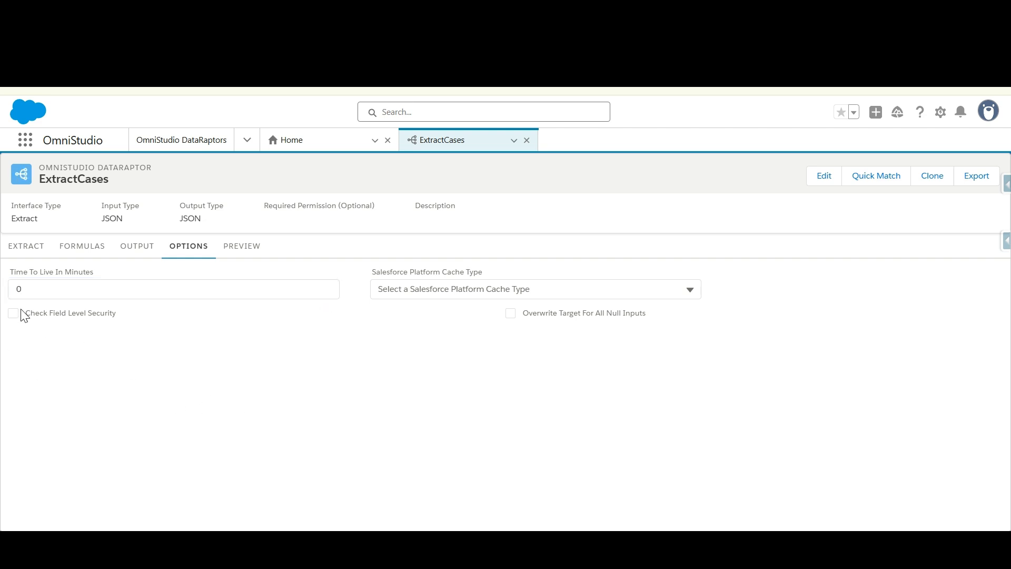
Enable Check Field Level Security for the DataRaptor.
{"action": "left_click_drag", "start_coordinate": [24, 313], "coordinate": [111, 317]}
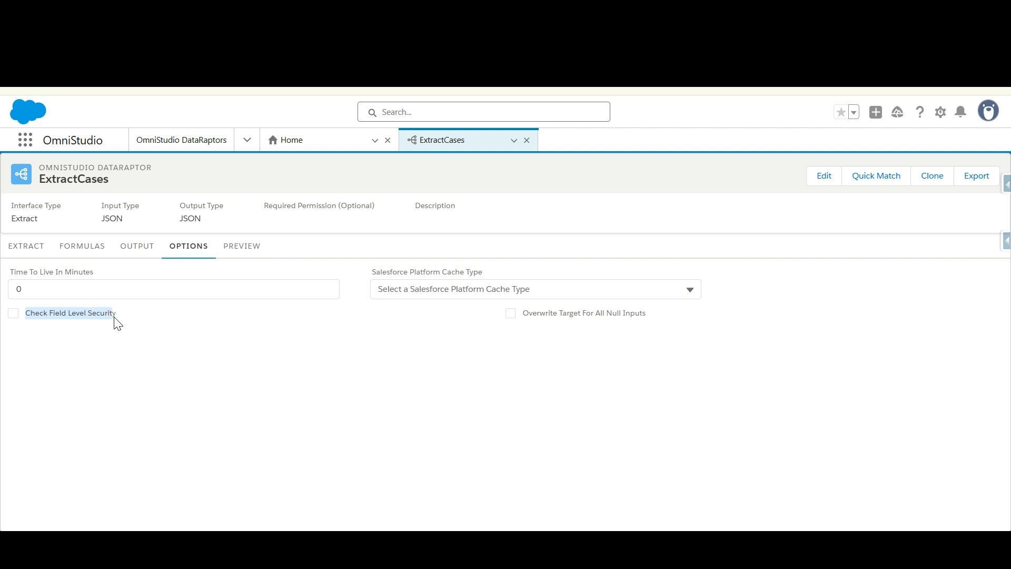
{"action": "left_click", "coordinate": [45, 314]}
{"action": "double_click", "coordinate": [46, 315]}
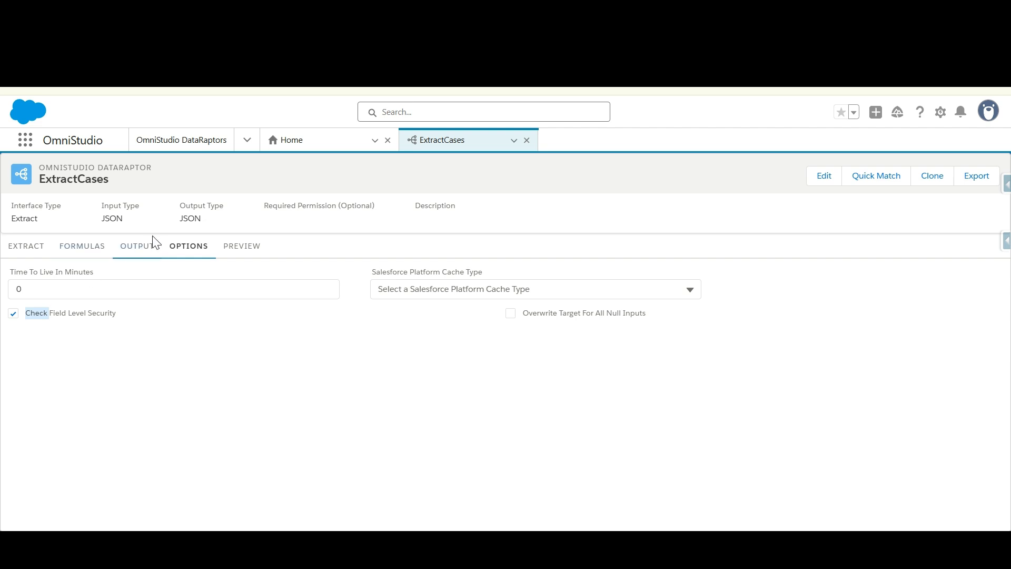
Review the output mapping and the available Salesforce Platform Cache types without selecting one.
{"action": "left_click", "coordinate": [137, 252]}
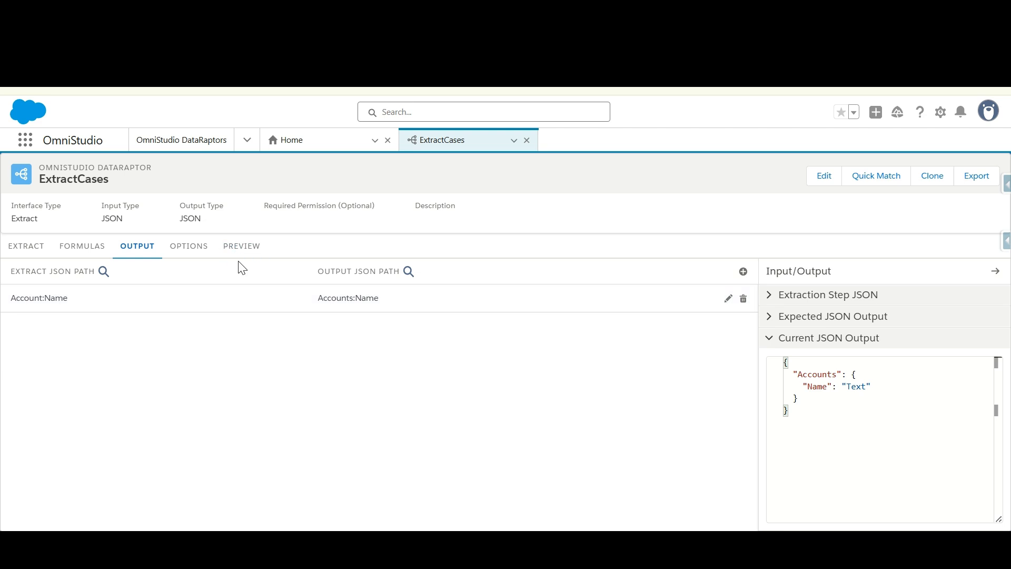
{"action": "left_click", "coordinate": [175, 256]}
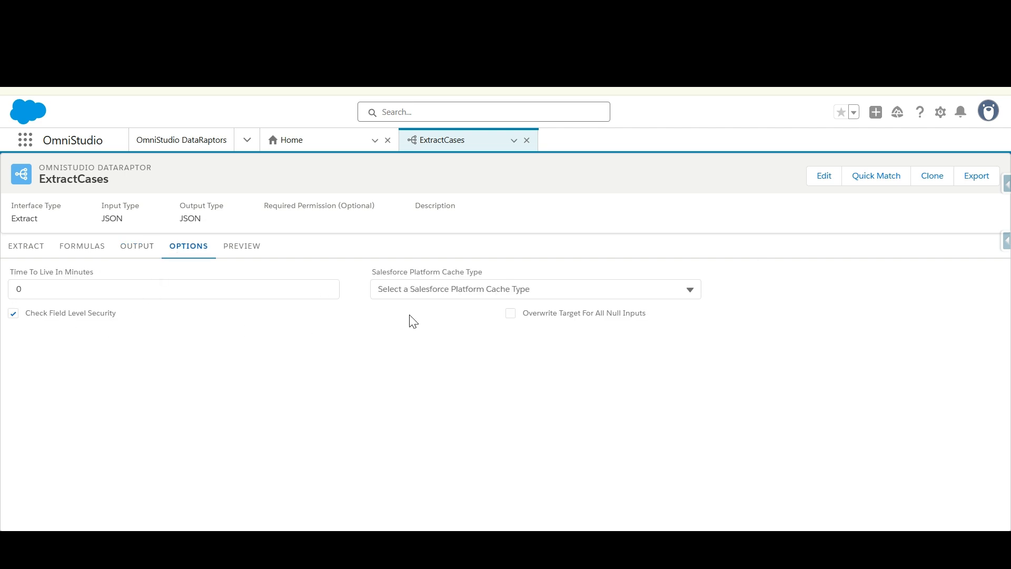
{"action": "left_click_drag", "start_coordinate": [372, 272], "coordinate": [462, 271]}
{"action": "left_click", "coordinate": [482, 271]}
{"action": "left_click", "coordinate": [477, 293]}
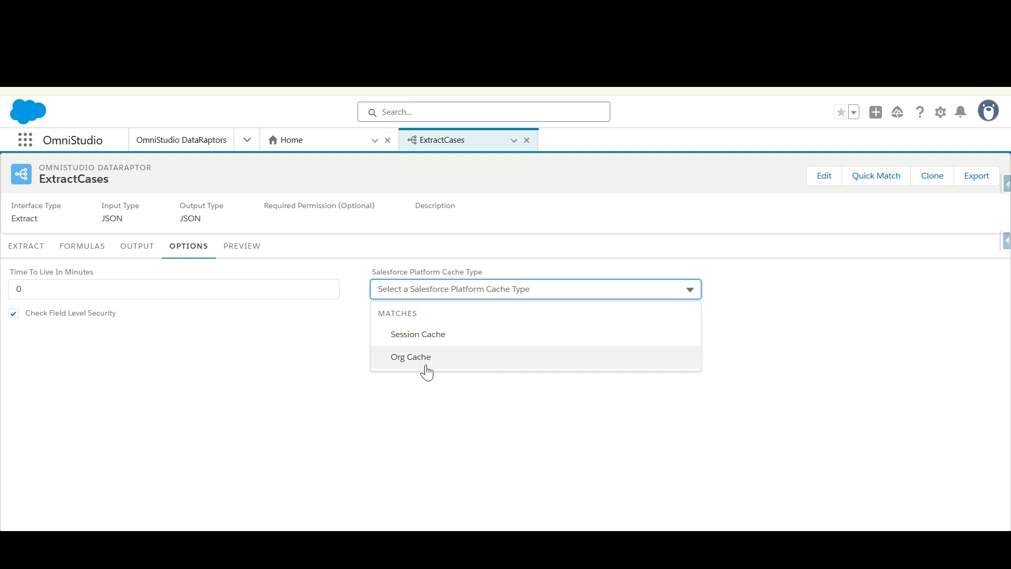
{"action": "left_click", "coordinate": [383, 394]}
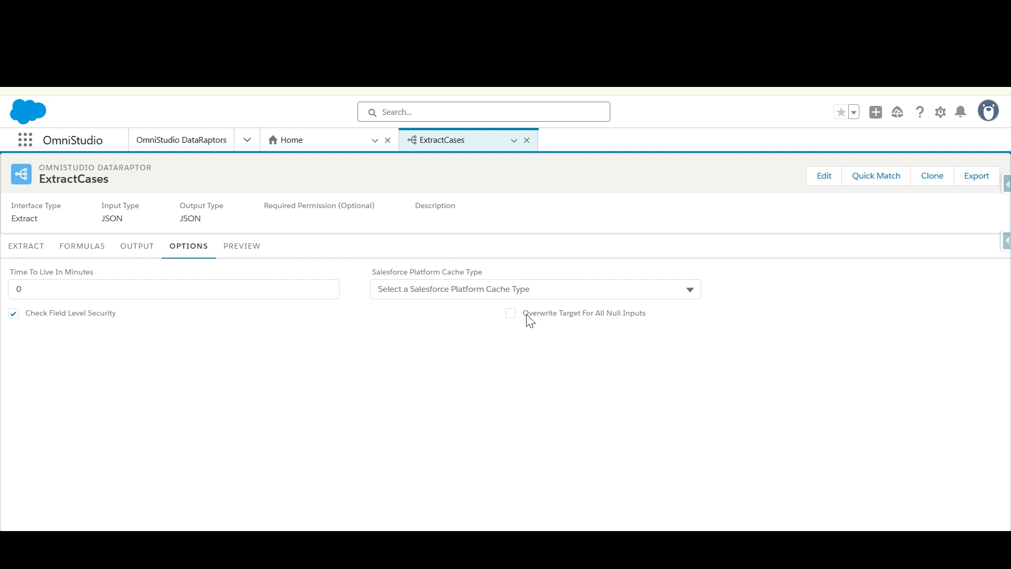
Enable Overwrite Target For All Null Inputs and clear the default value of the Accounts:Name output mapping.
{"action": "left_click_drag", "start_coordinate": [528, 313], "coordinate": [647, 319]}
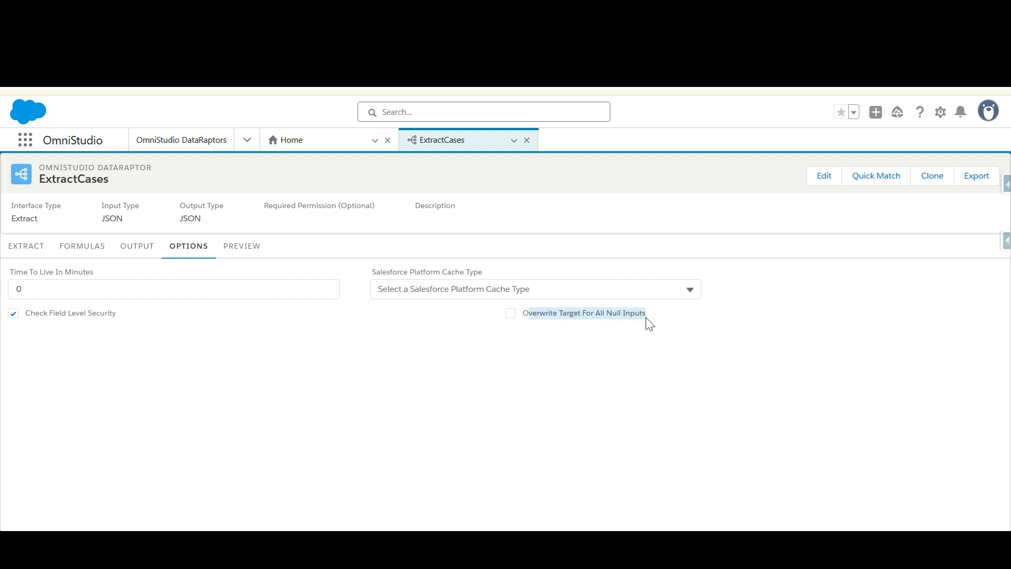
{"action": "left_click", "coordinate": [646, 318]}
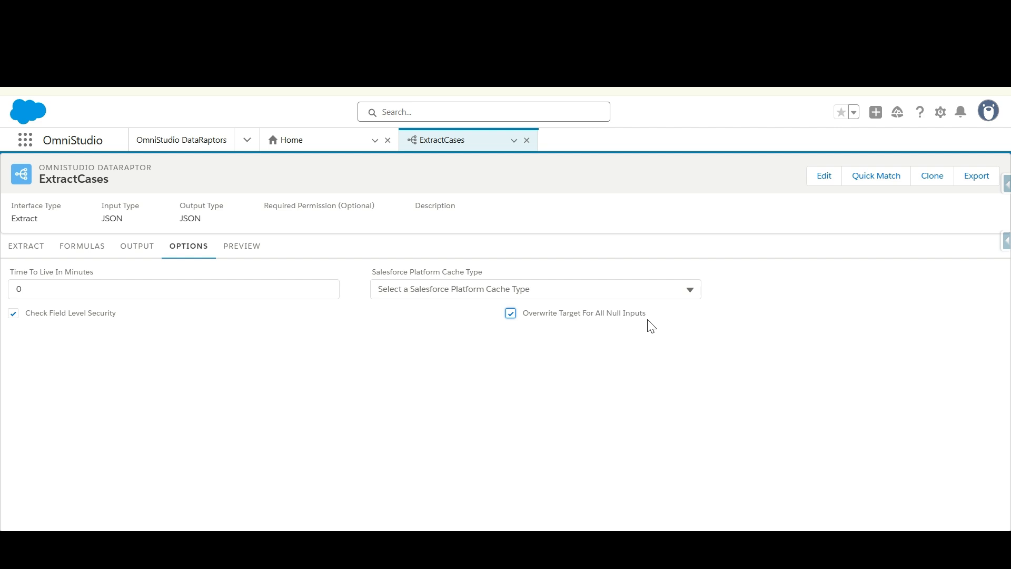
{"action": "left_click", "coordinate": [98, 253]}
{"action": "left_click", "coordinate": [126, 252]}
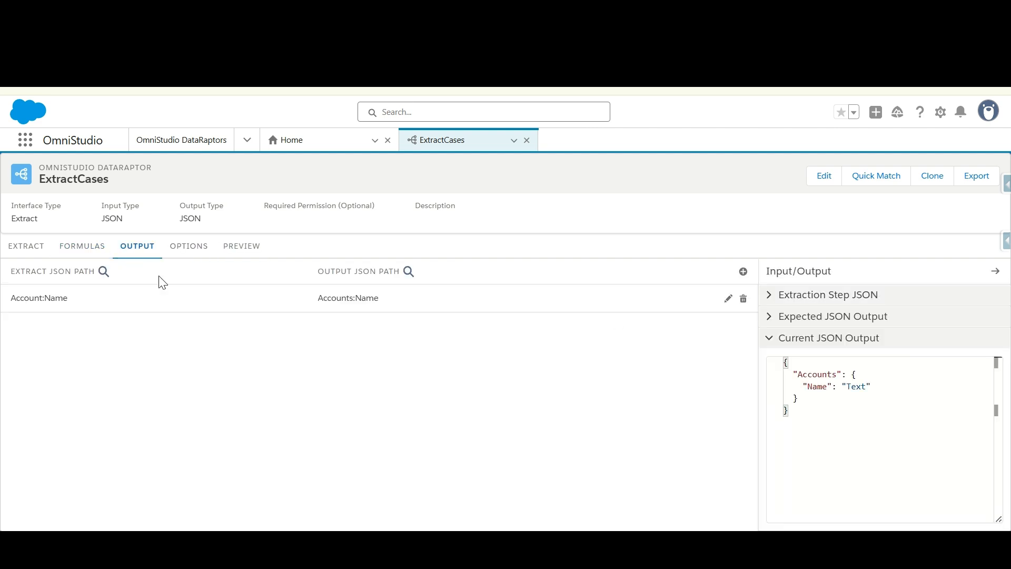
{"action": "left_click", "coordinate": [358, 307]}
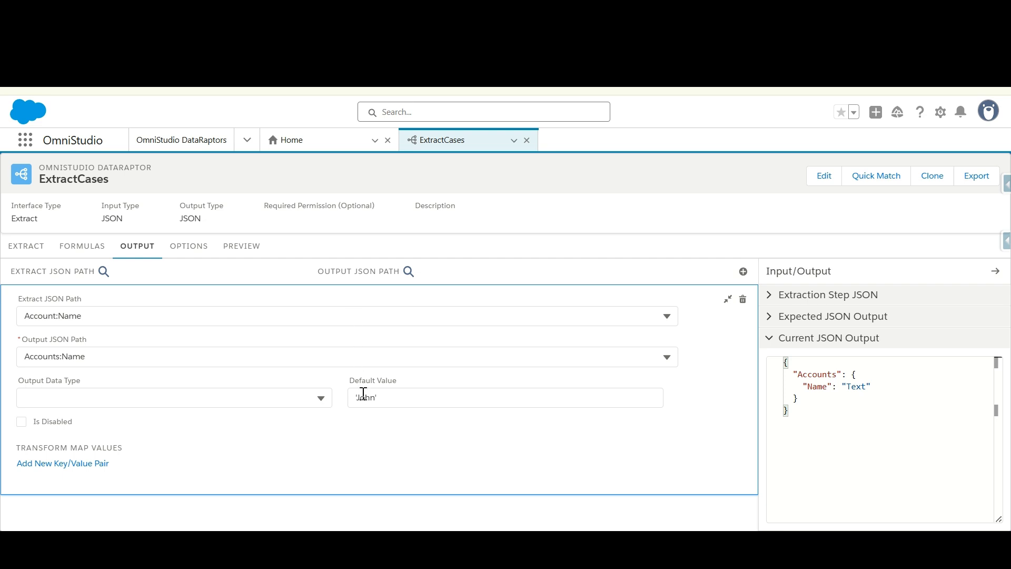
{"action": "left_click_drag", "start_coordinate": [358, 397], "coordinate": [406, 396]}
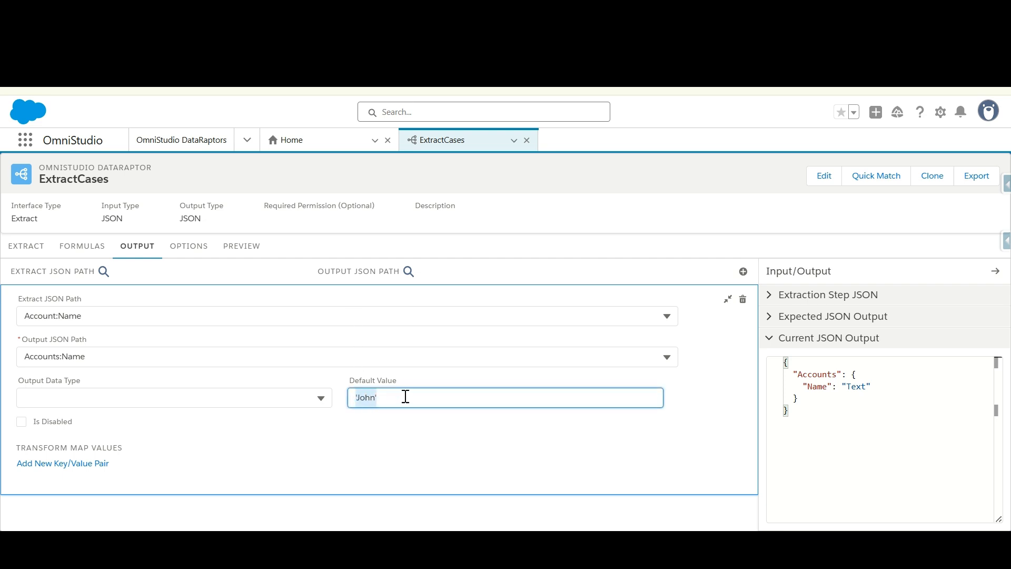
{"action": "key", "text": "BackSpace"}
Disable Overwrite Target For All Null Inputs and recheck the output mapping's default value field.
{"action": "left_click", "coordinate": [170, 252]}
{"action": "left_click", "coordinate": [196, 254]}
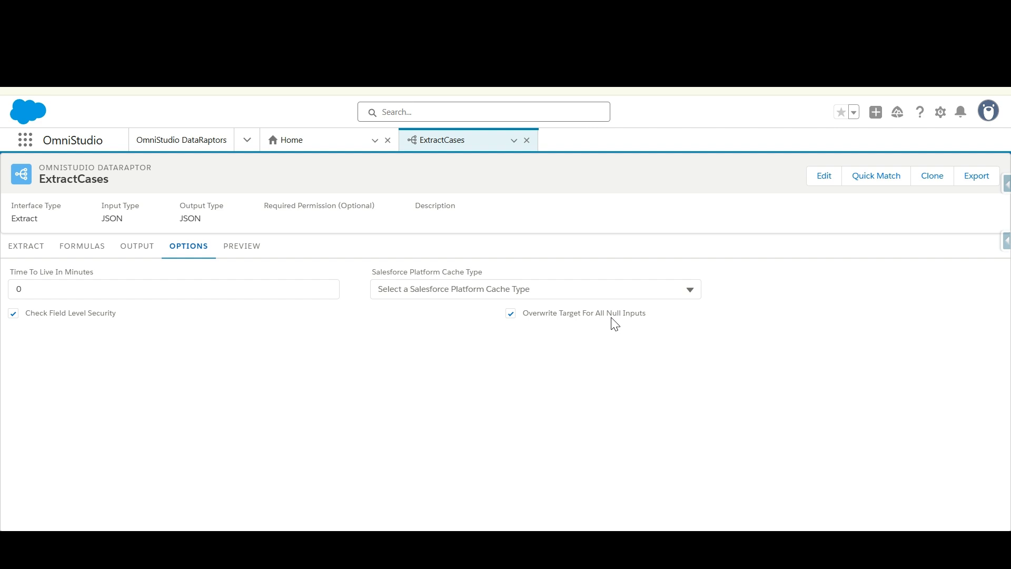
{"action": "left_click", "coordinate": [514, 315]}
{"action": "left_click", "coordinate": [141, 263]}
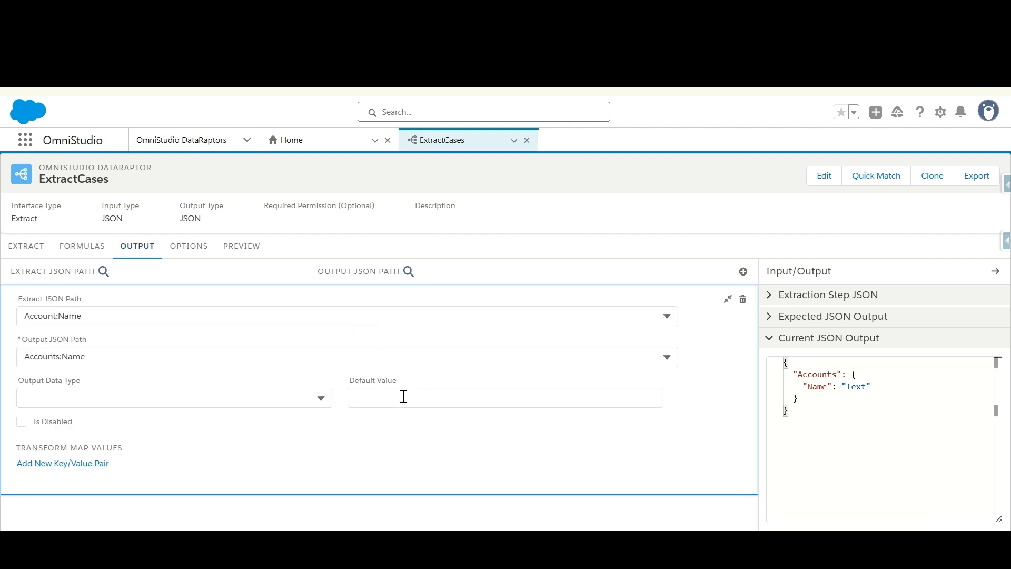
{"action": "left_click", "coordinate": [195, 248]}
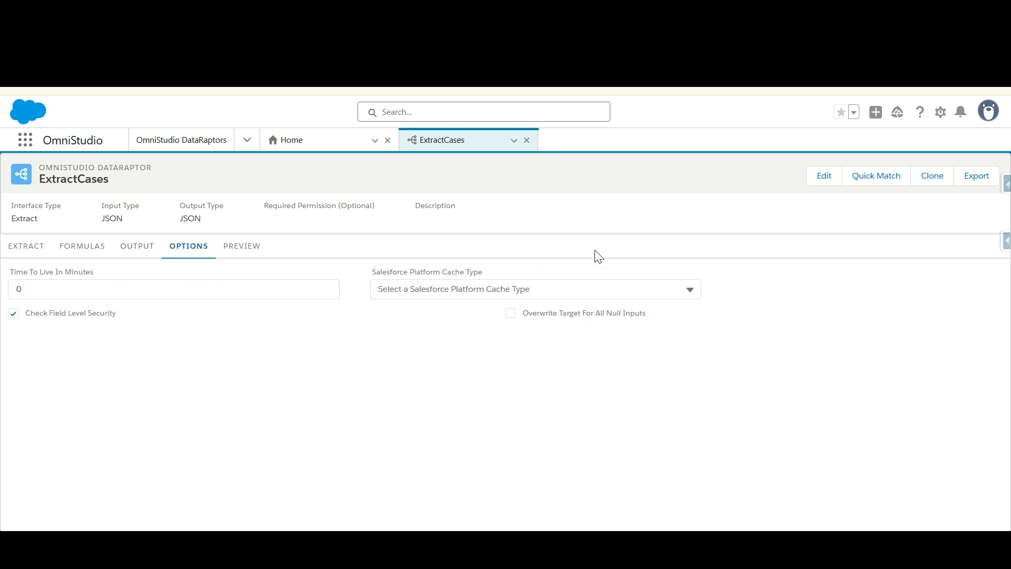
Add a preview input parameter whose key is accountId, copied from the extract's Input JSON.
{"action": "left_click", "coordinate": [235, 249]}
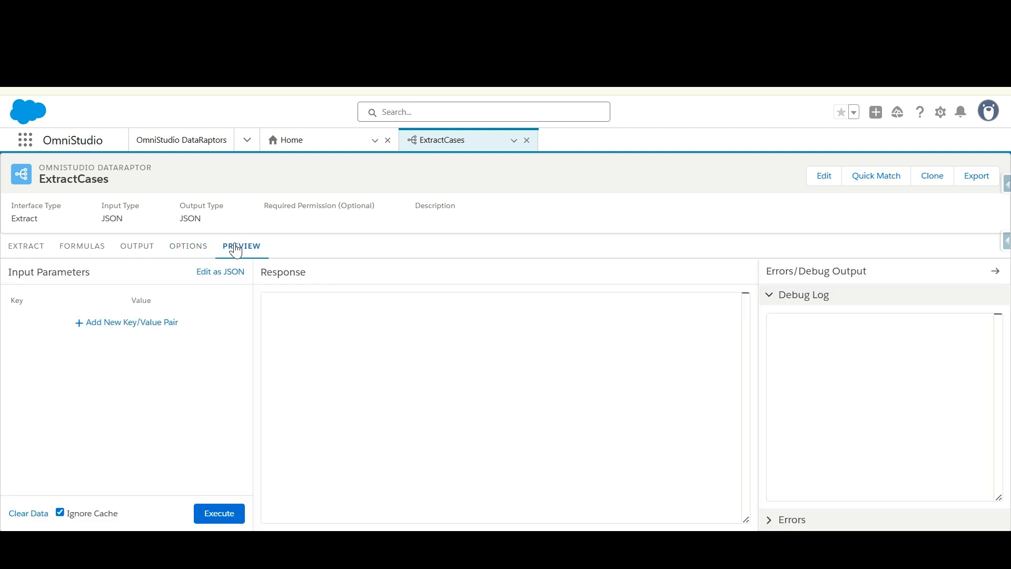
{"action": "left_click", "coordinate": [143, 324]}
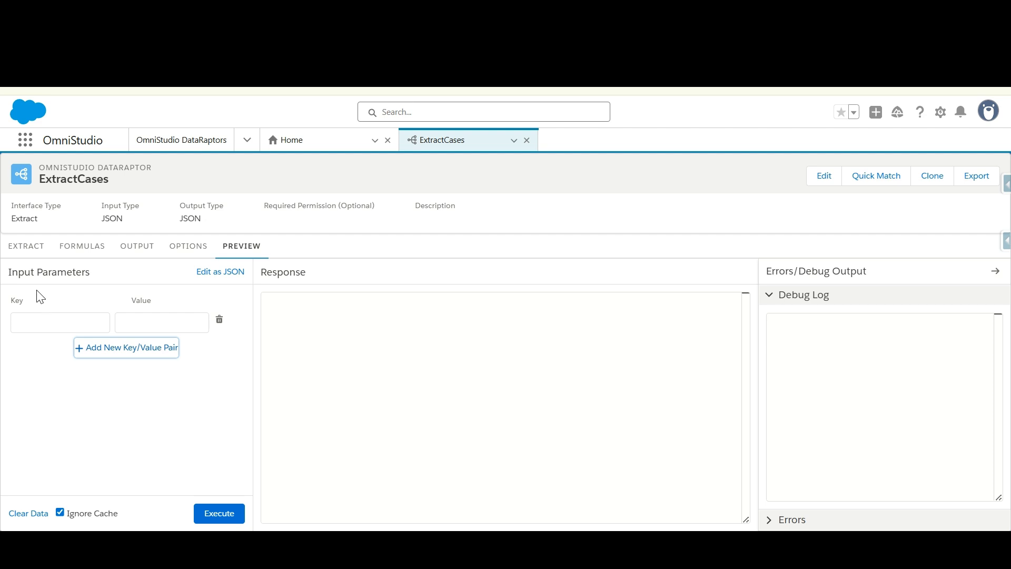
{"action": "left_click", "coordinate": [24, 247]}
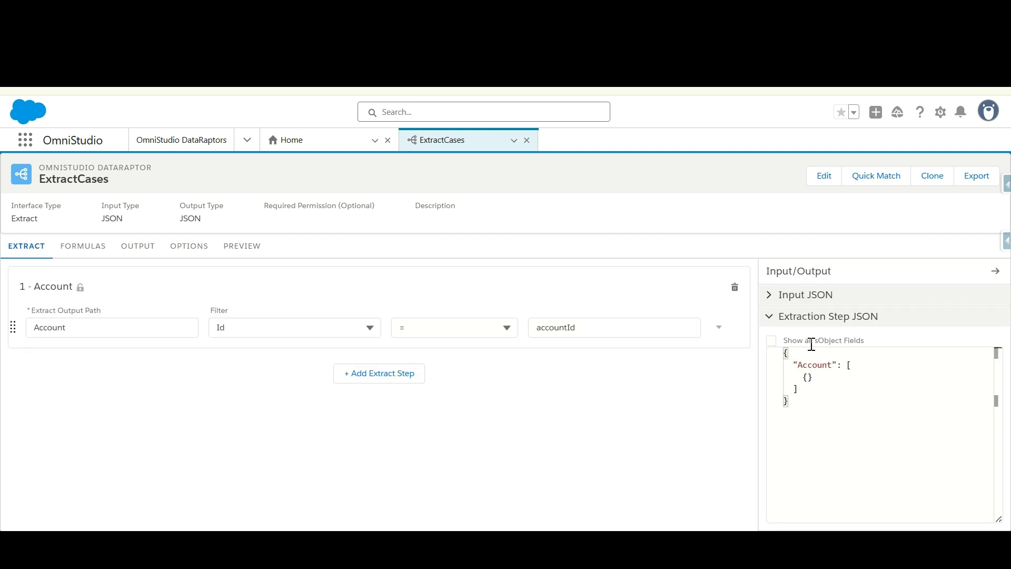
{"action": "left_click", "coordinate": [792, 295]}
{"action": "double_click", "coordinate": [830, 331]}
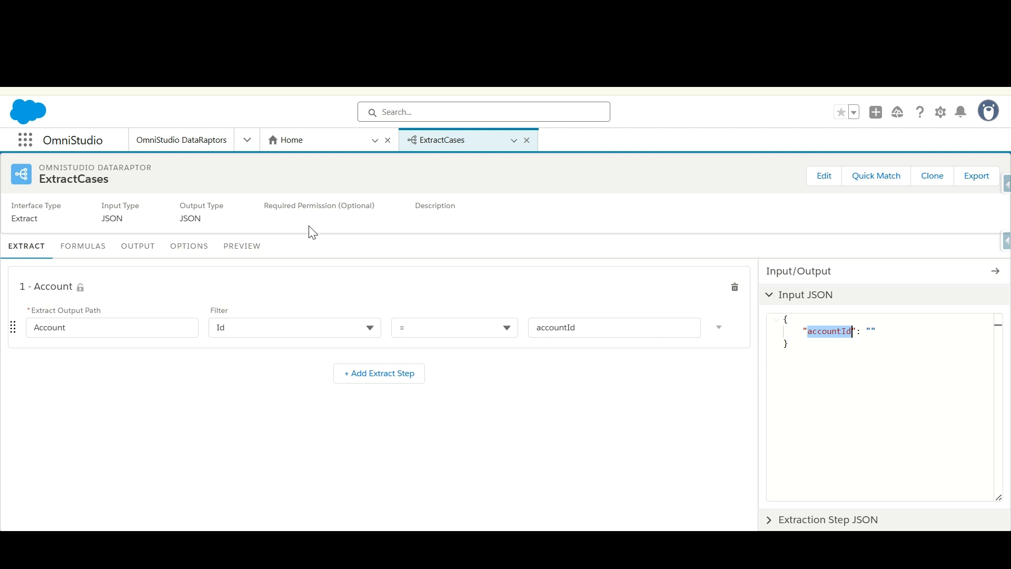
{"action": "left_click", "coordinate": [253, 250]}
{"action": "left_click", "coordinate": [48, 333]}
{"action": "left_click", "coordinate": [74, 357]}
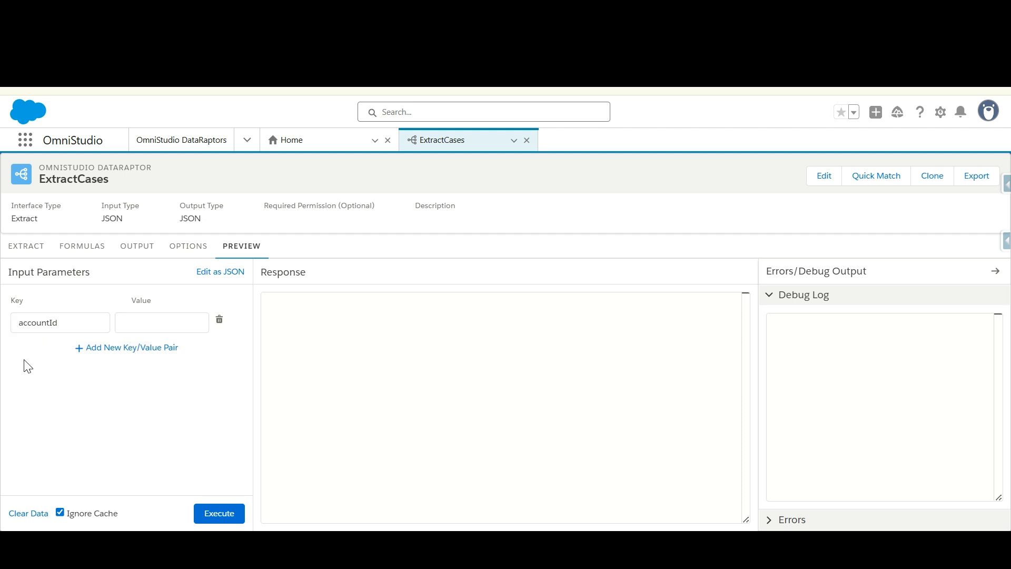
Fill the accountId parameter's value with the first suggested account record ID and execute the preview.
{"action": "left_click", "coordinate": [127, 321]}
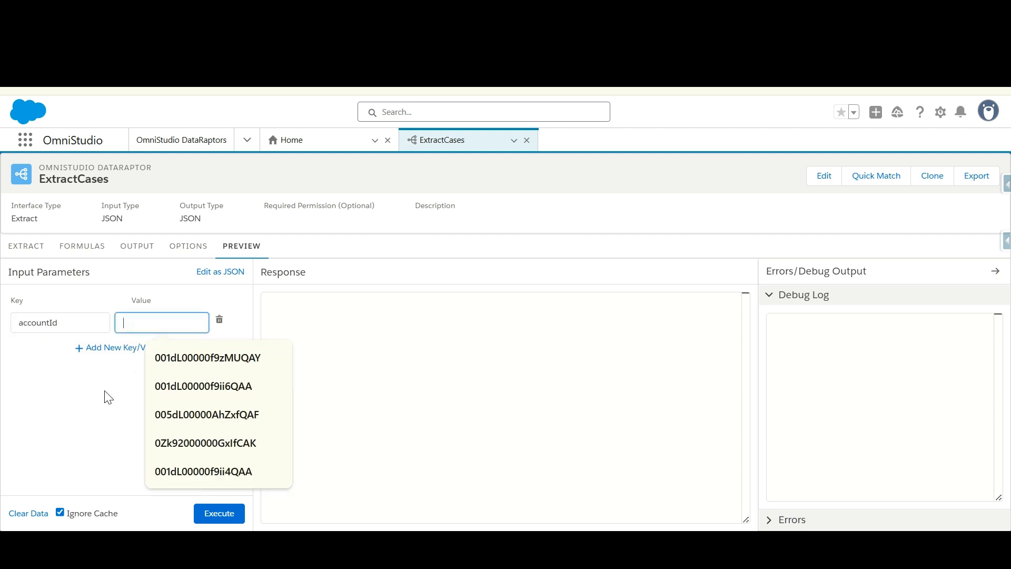
{"action": "left_click", "coordinate": [188, 358]}
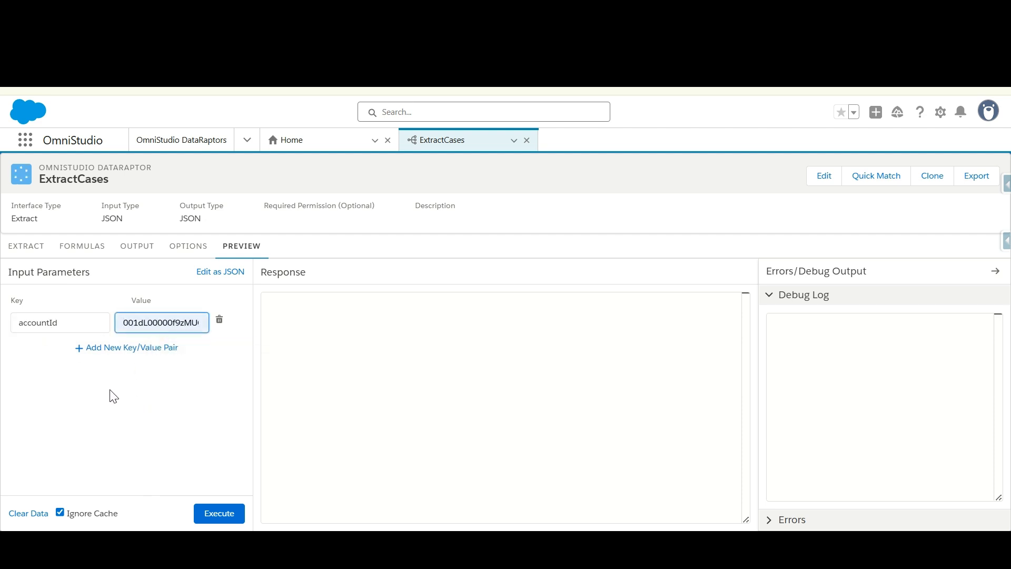
{"action": "left_click", "coordinate": [221, 513]}
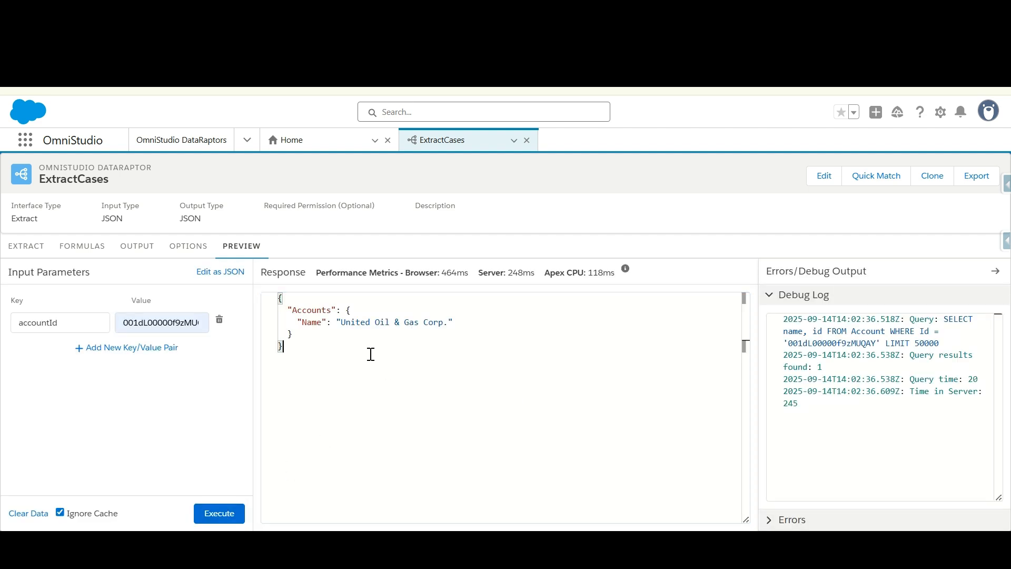
Examine the preview response's Accounts node and its Name value against the accountId input.
{"action": "double_click", "coordinate": [314, 310]}
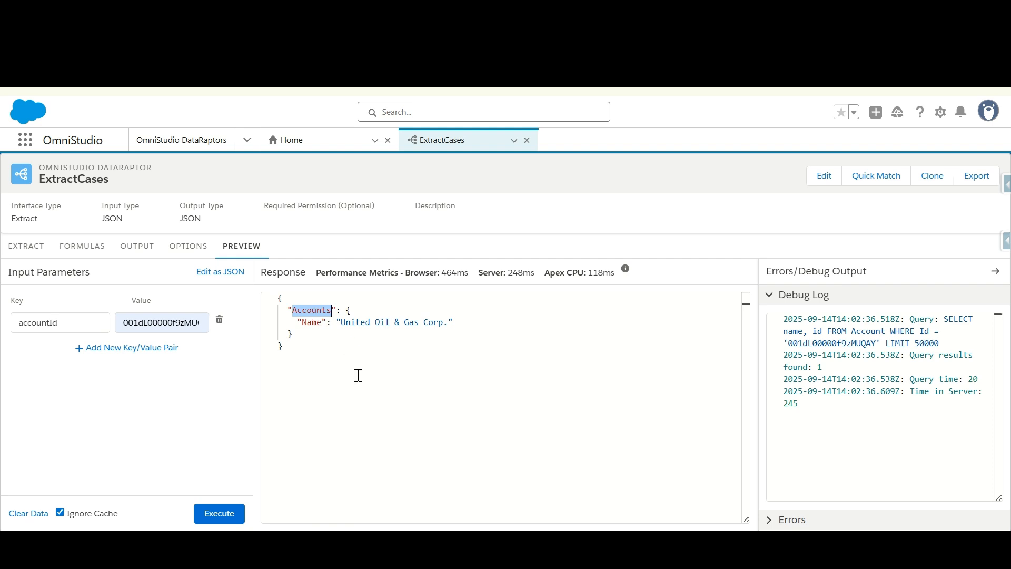
{"action": "double_click", "coordinate": [312, 323]}
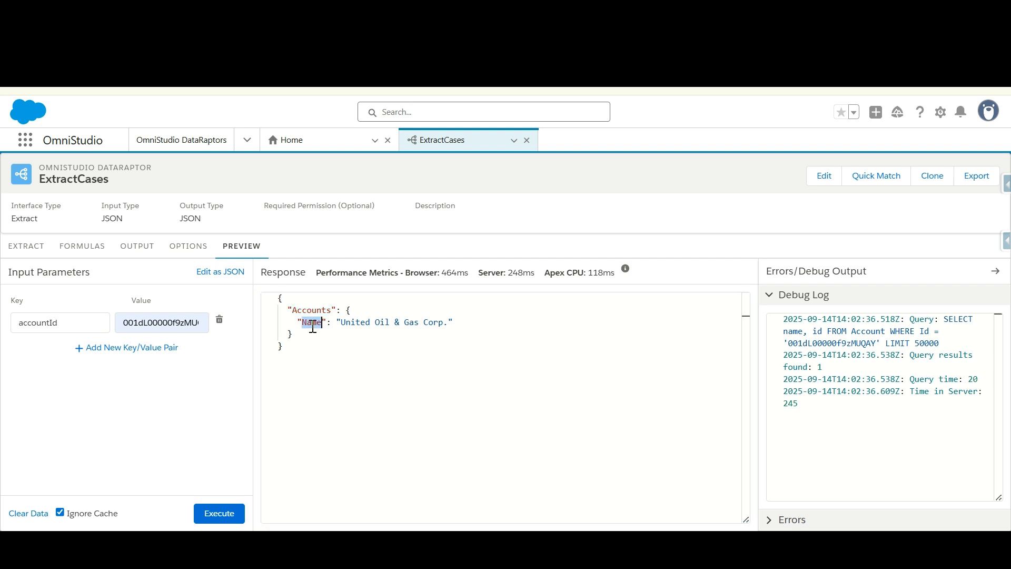
{"action": "left_click", "coordinate": [340, 323]}
{"action": "double_click", "coordinate": [158, 323]}
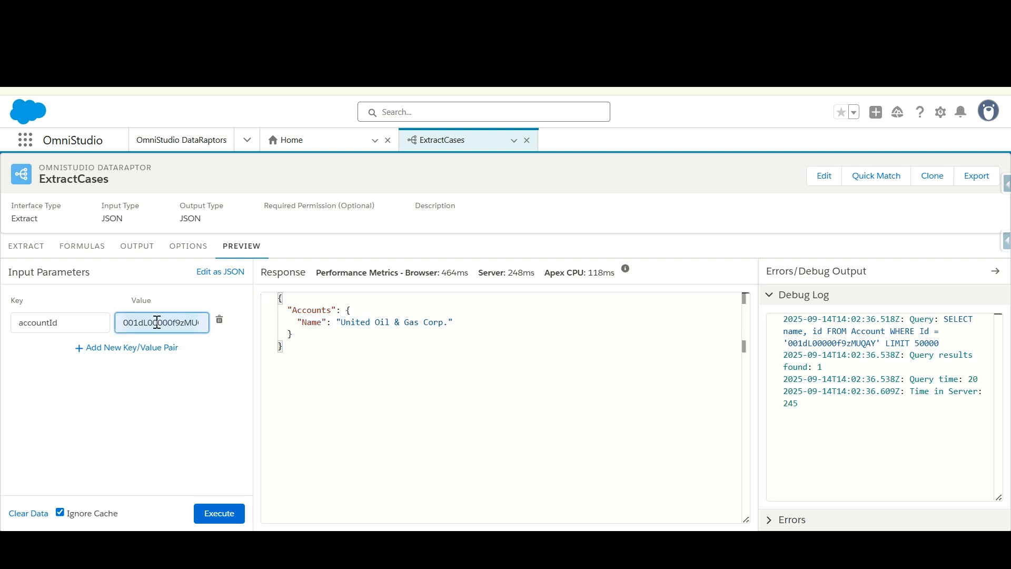
{"action": "left_click", "coordinate": [356, 322]}
{"action": "left_click_drag", "start_coordinate": [341, 323], "coordinate": [443, 321]}
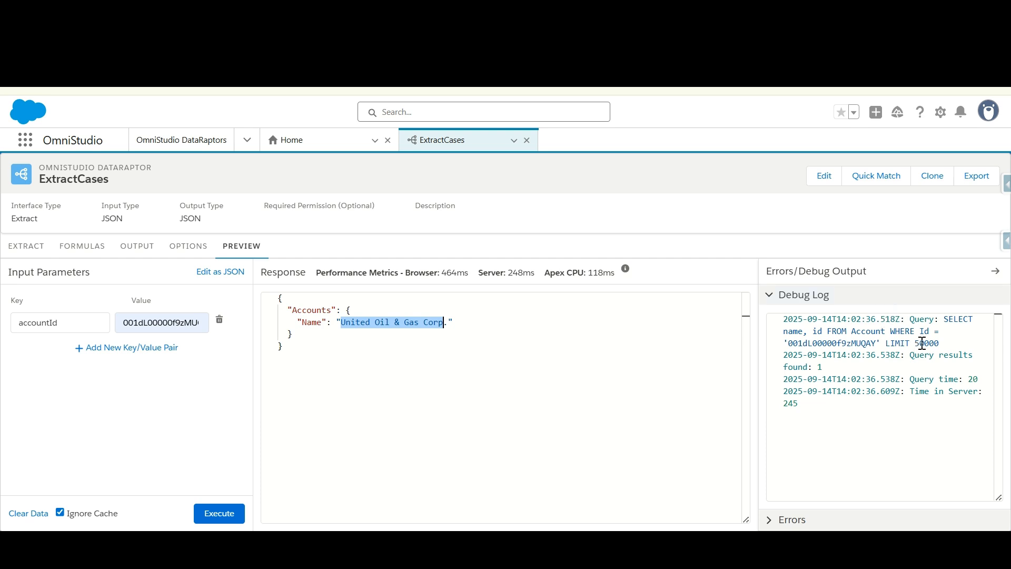
Examine the debug log's query, result count, query time and server time, and check the Errors output.
{"action": "left_click", "coordinate": [946, 317]}
{"action": "left_click", "coordinate": [866, 332]}
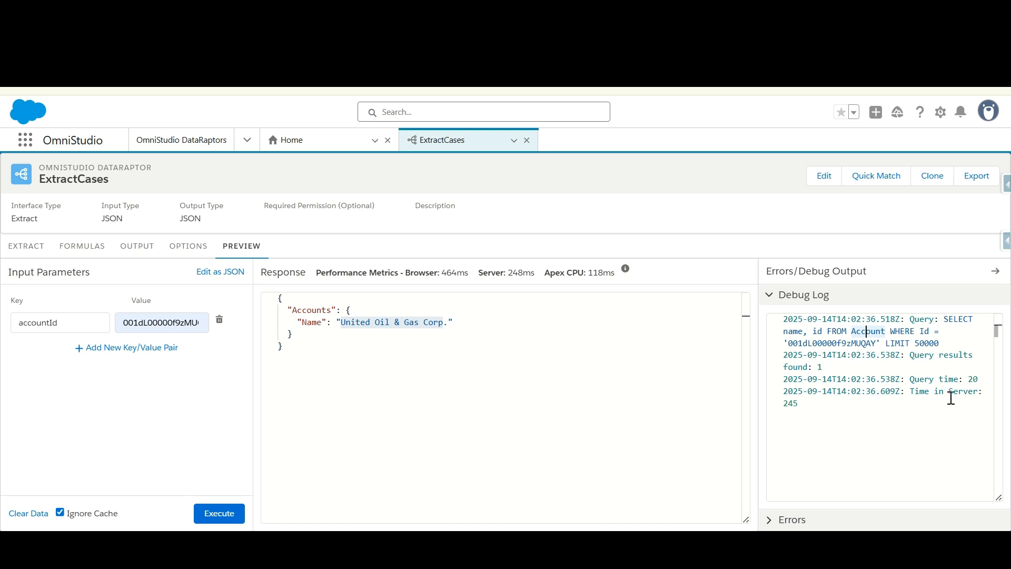
{"action": "left_click", "coordinate": [912, 354]}
{"action": "left_click_drag", "start_coordinate": [910, 354], "coordinate": [979, 383]}
{"action": "left_click", "coordinate": [927, 368]}
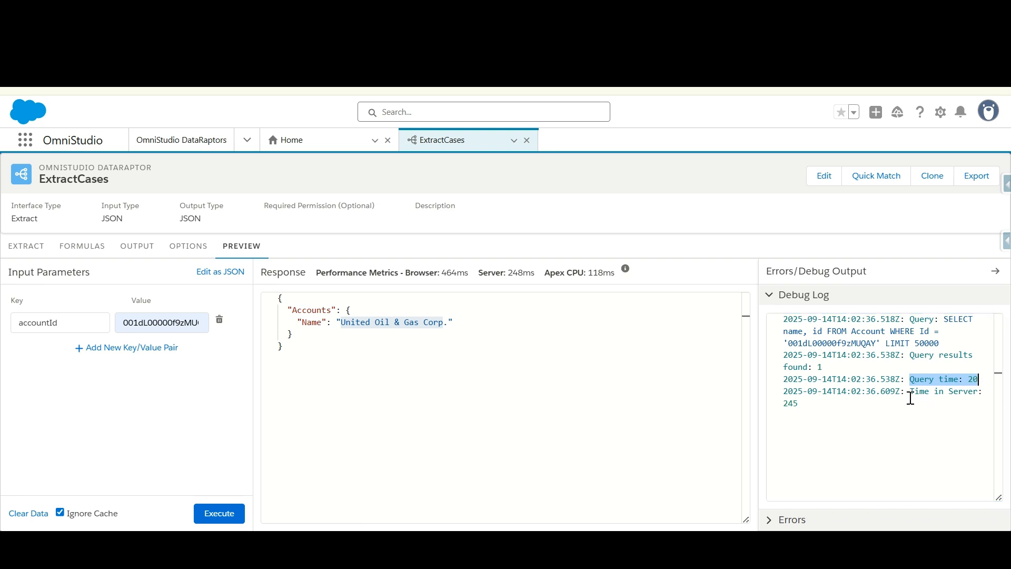
{"action": "left_click_drag", "start_coordinate": [915, 391], "coordinate": [900, 412]}
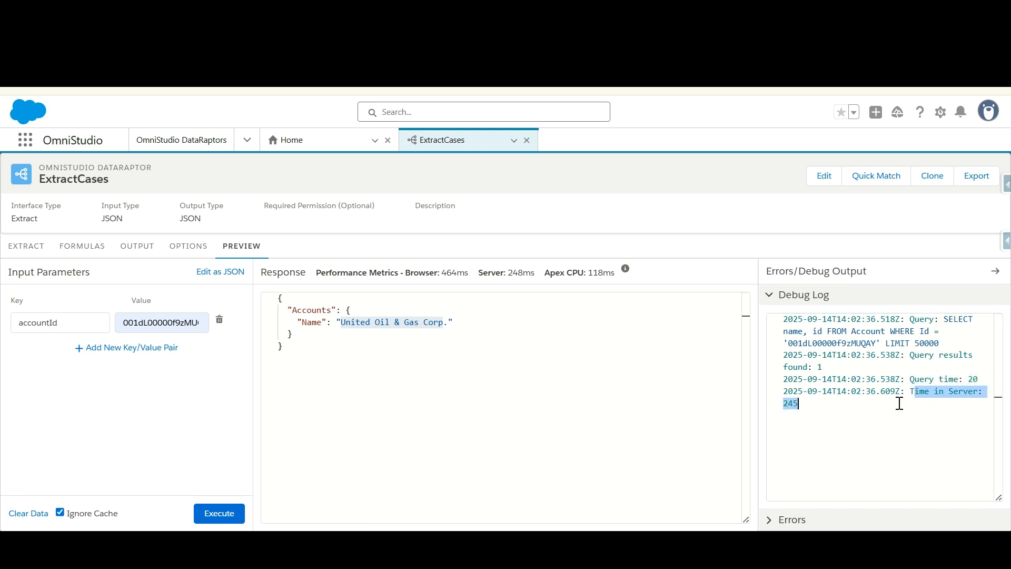
{"action": "left_click", "coordinate": [819, 520]}
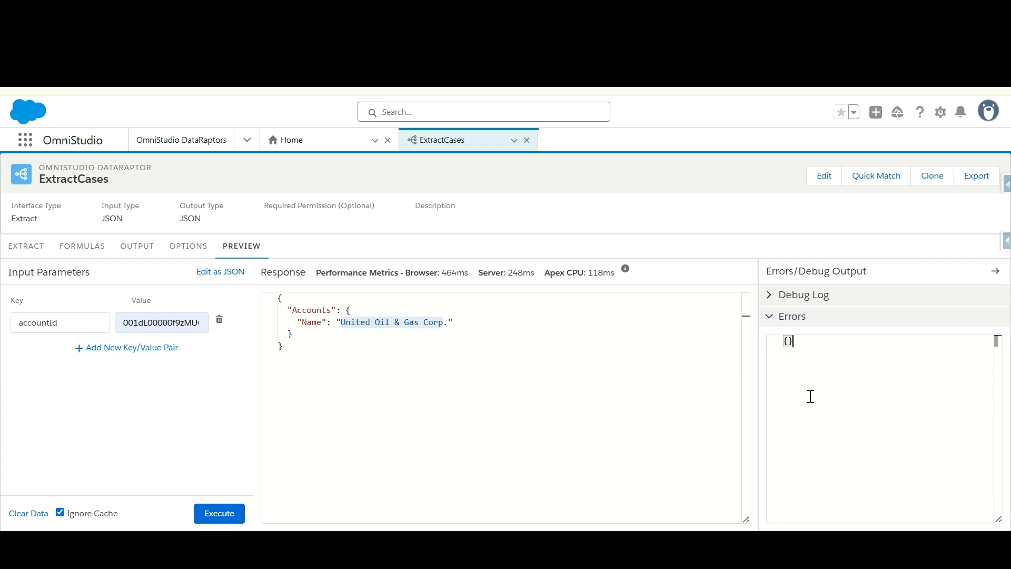
{"action": "left_click", "coordinate": [634, 397]}
{"action": "left_click", "coordinate": [881, 376]}
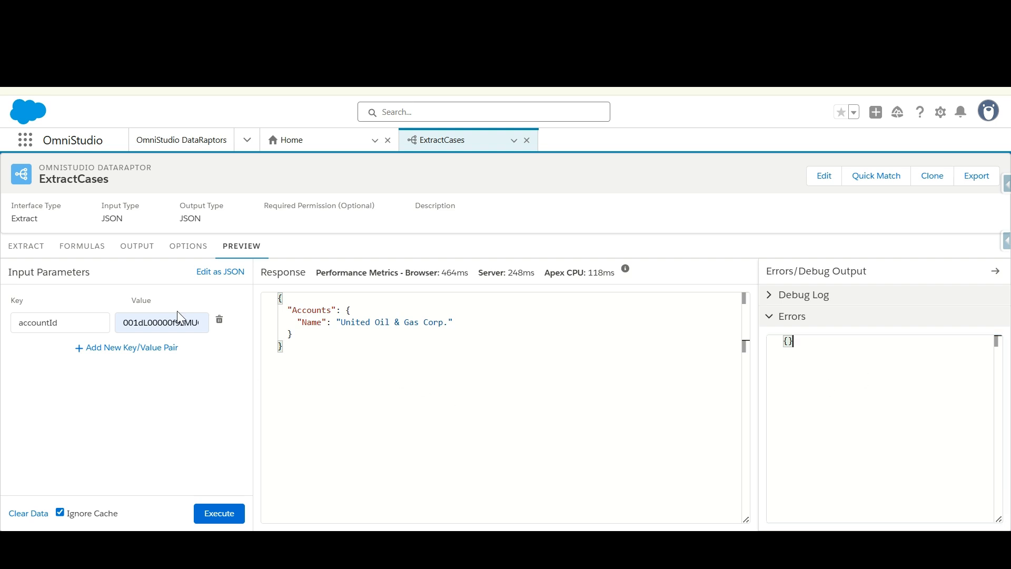
Add a second extract step for the Case object below the Account step.
{"action": "left_click", "coordinate": [18, 255]}
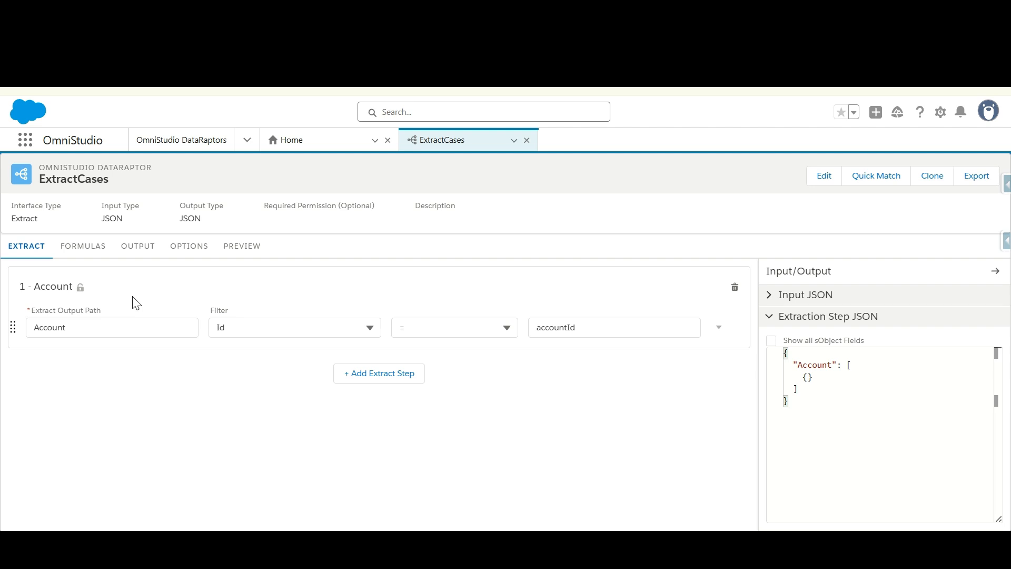
{"action": "double_click", "coordinate": [580, 327]}
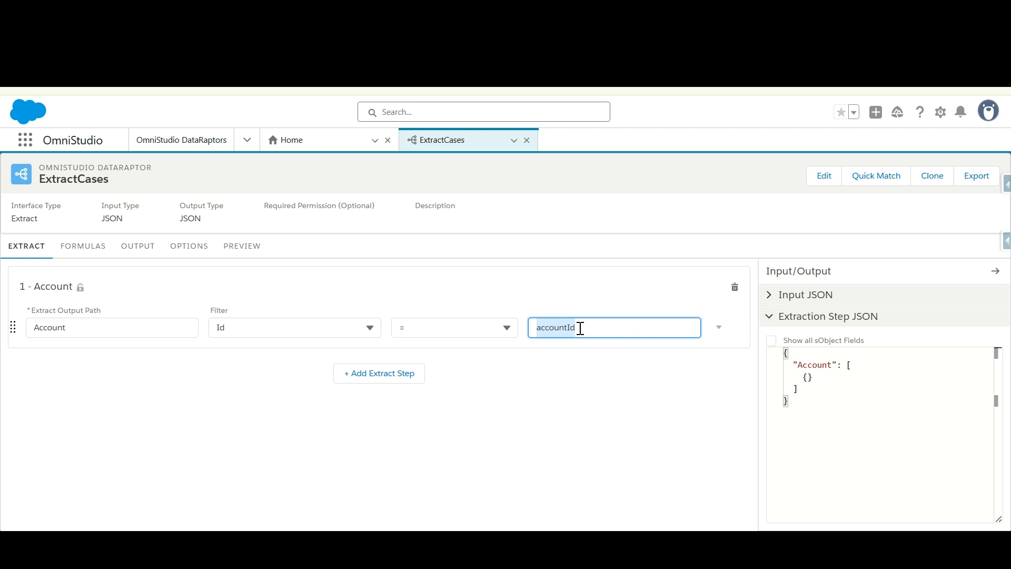
{"action": "left_click", "coordinate": [351, 376]}
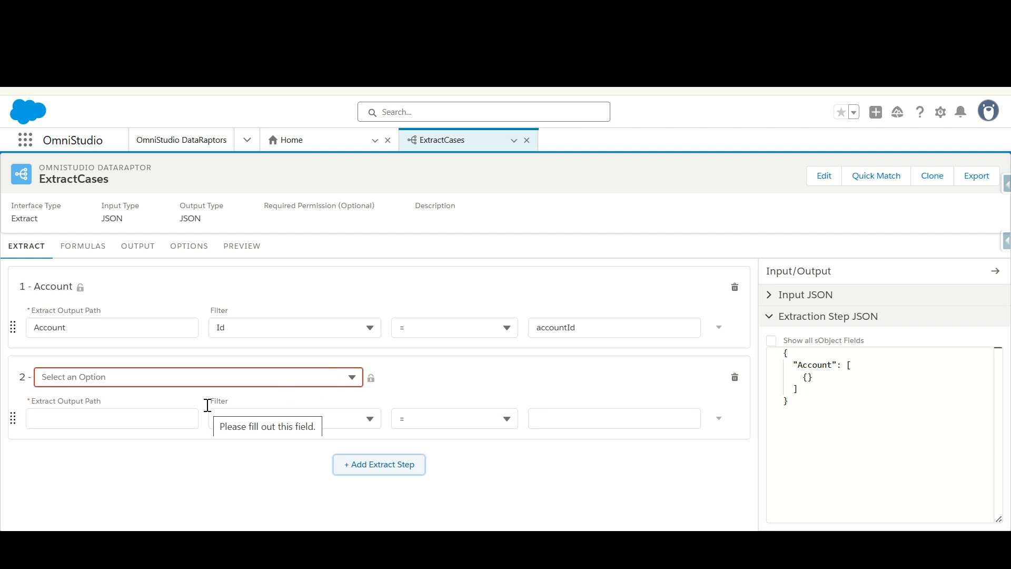
{"action": "left_click", "coordinate": [509, 454]}
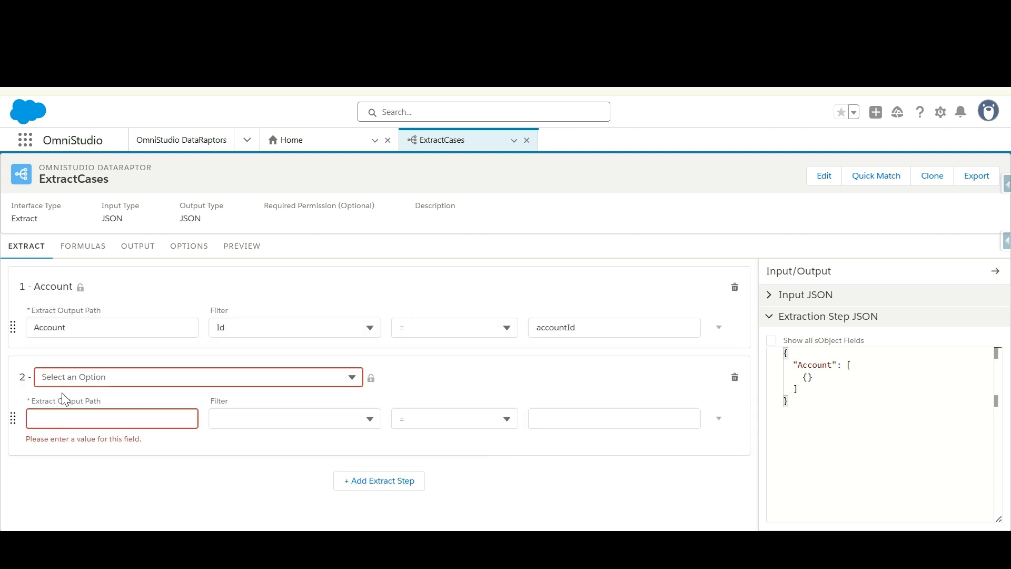
{"action": "left_click", "coordinate": [80, 377]}
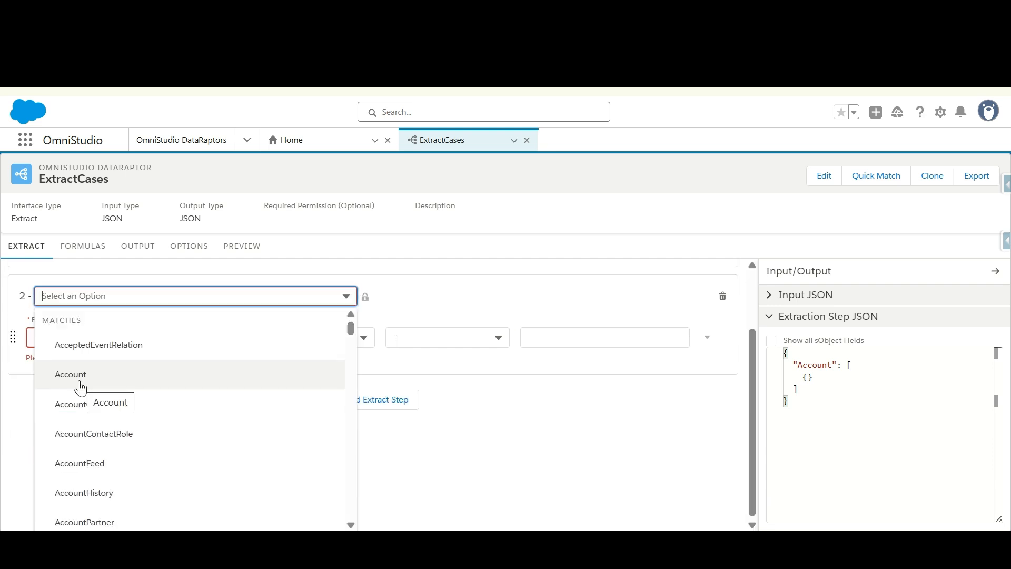
{"action": "type", "text": "cases"}
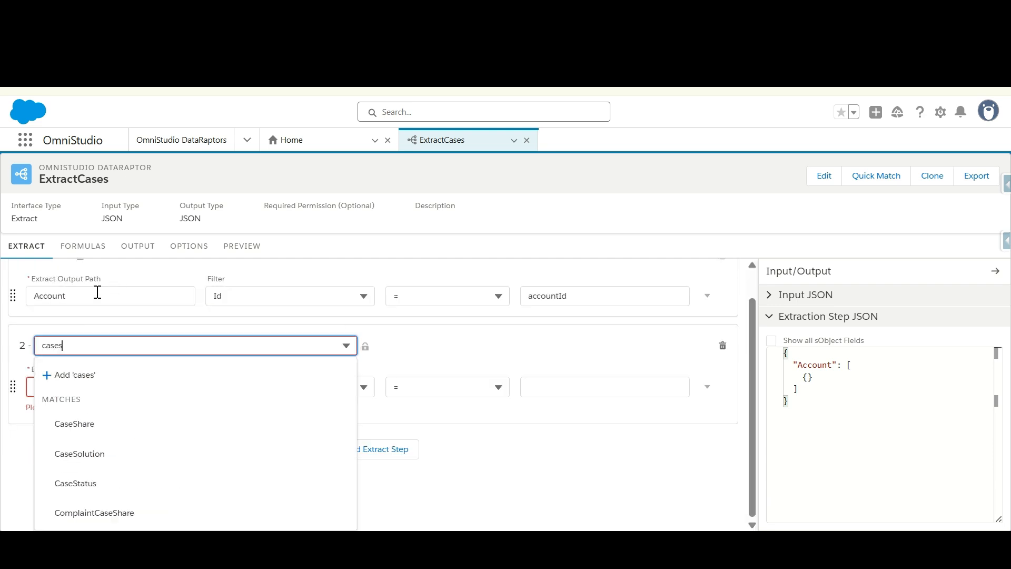
{"action": "key", "text": "BackSpace"}
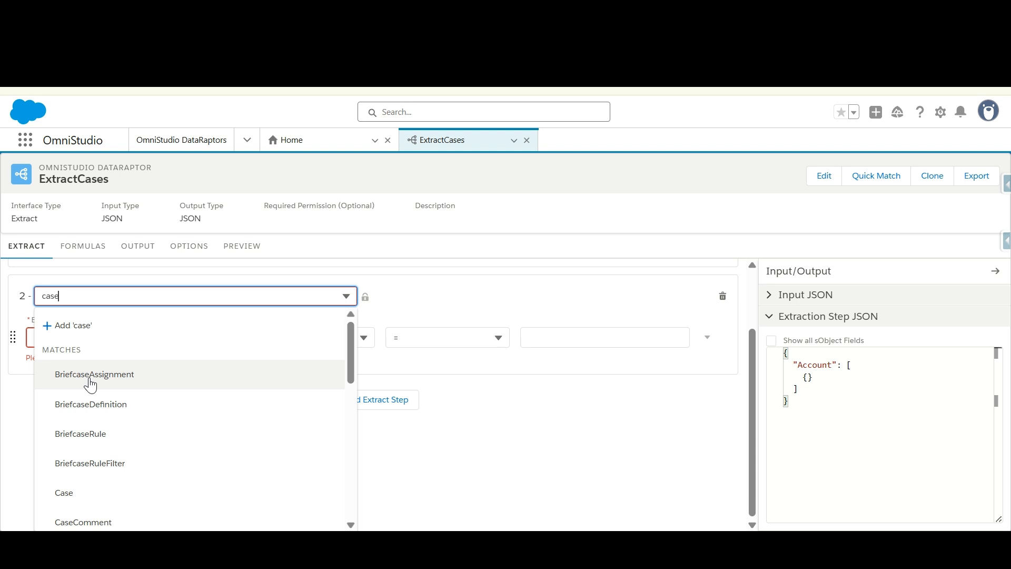
{"action": "left_click", "coordinate": [68, 495]}
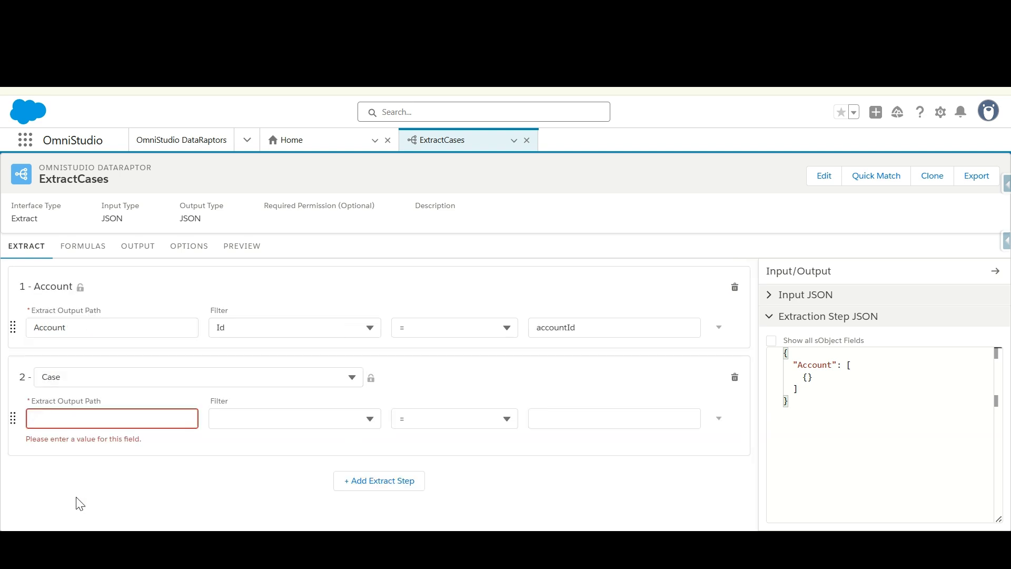
Set the Case step's extract output path to Account:Case, reusing the Account step's path as the parent node.
{"action": "left_click", "coordinate": [106, 421]}
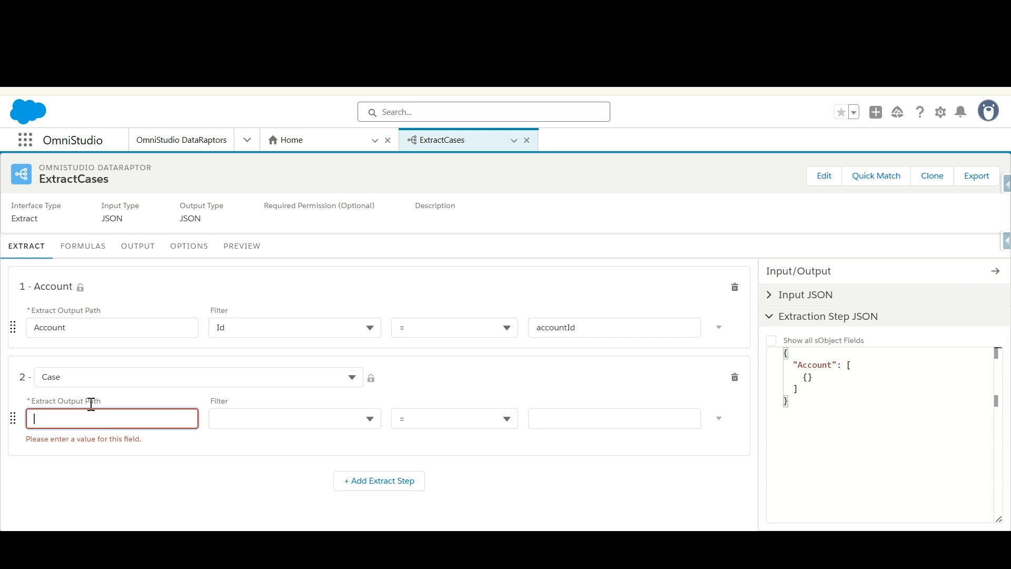
{"action": "double_click", "coordinate": [61, 325]}
{"action": "key", "text": "ctrl+c"}
{"action": "left_click", "coordinate": [62, 419]}
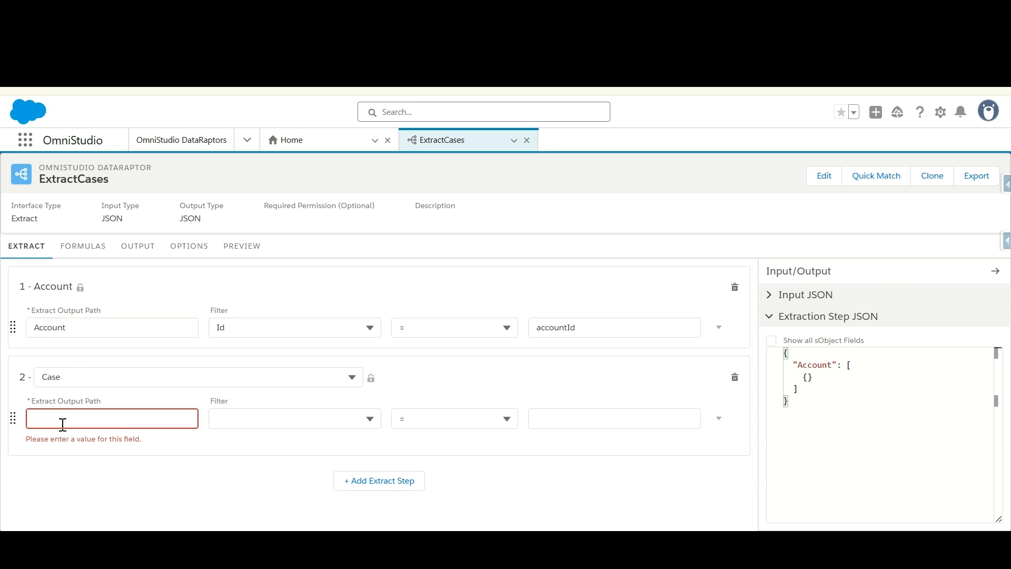
{"action": "key", "text": "ctrl+v"}
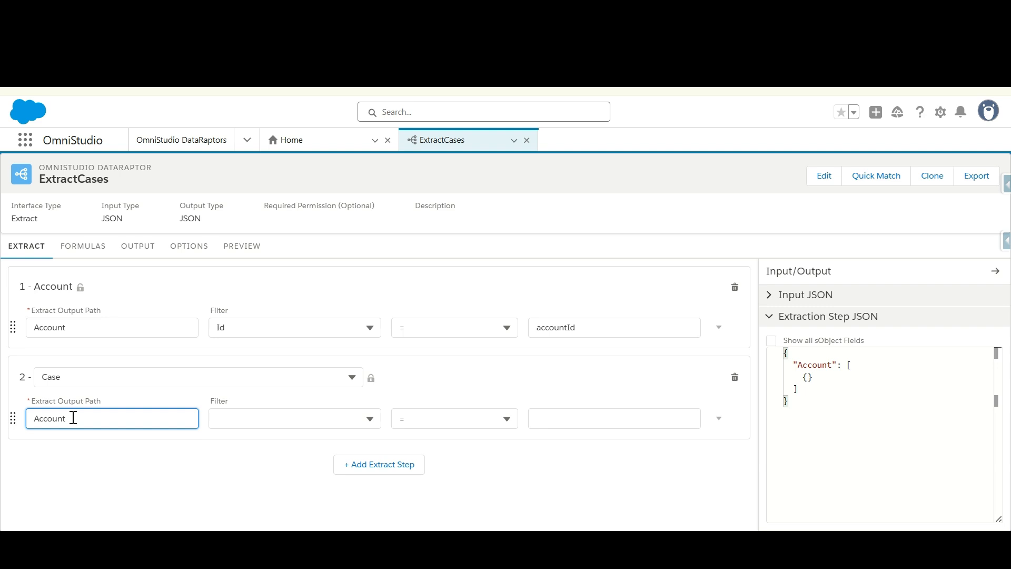
{"action": "type", "text": ":"}
{"action": "key", "text": "ctrl+v"}
{"action": "double_click", "coordinate": [75, 418]}
{"action": "type", "text": "Ca"}
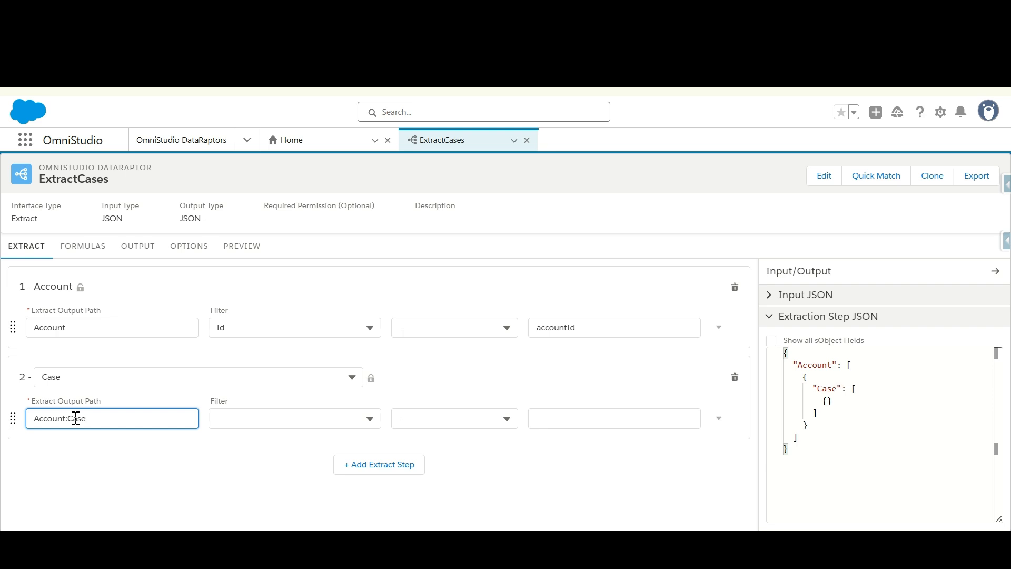
{"action": "left_click", "coordinate": [80, 458]}
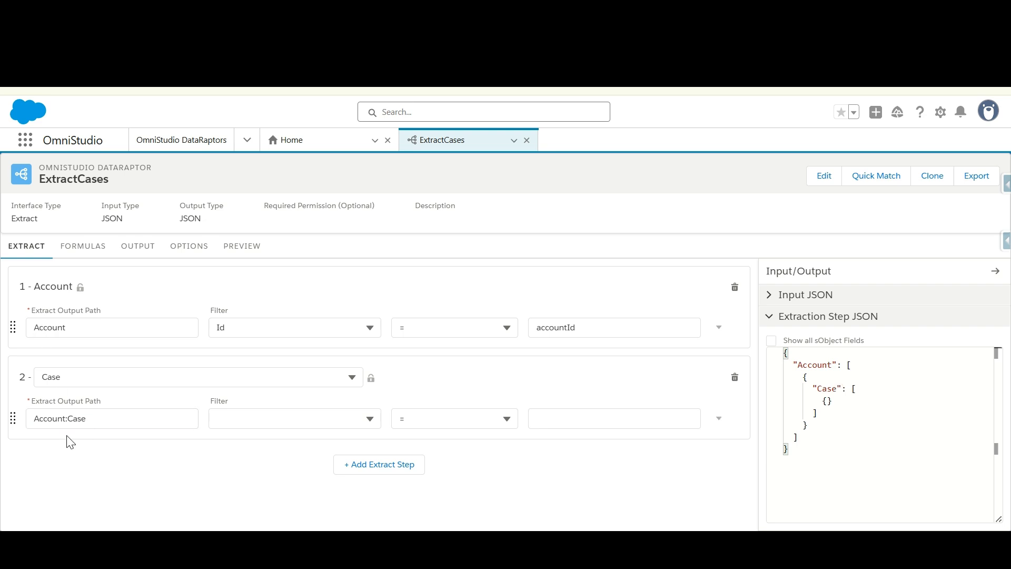
Filter the Case extract step so that AccountId equals Account:Id, reusing the Account step's output path as the prefix.
{"action": "left_click", "coordinate": [267, 418]}
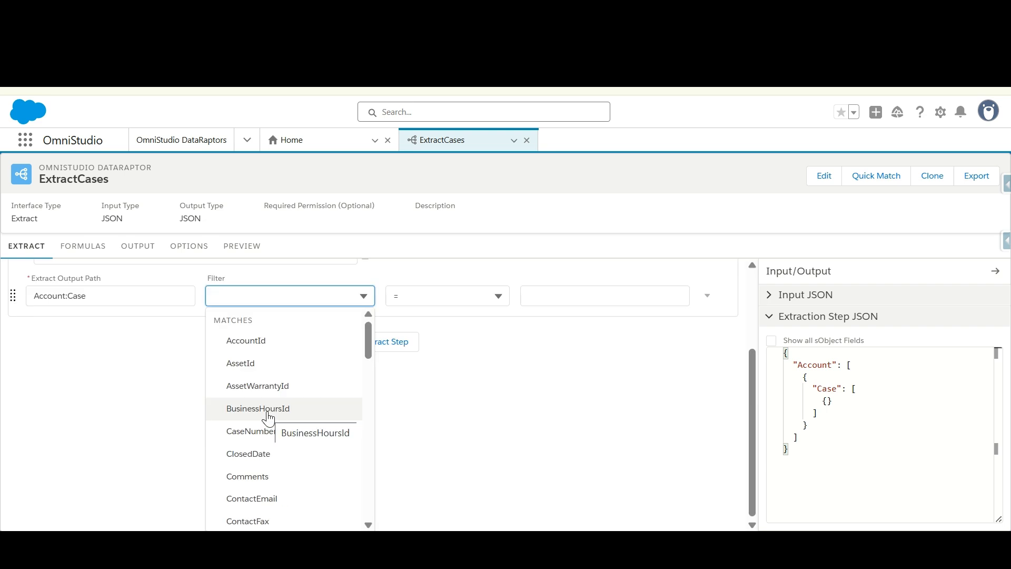
{"action": "type", "text": "Account"}
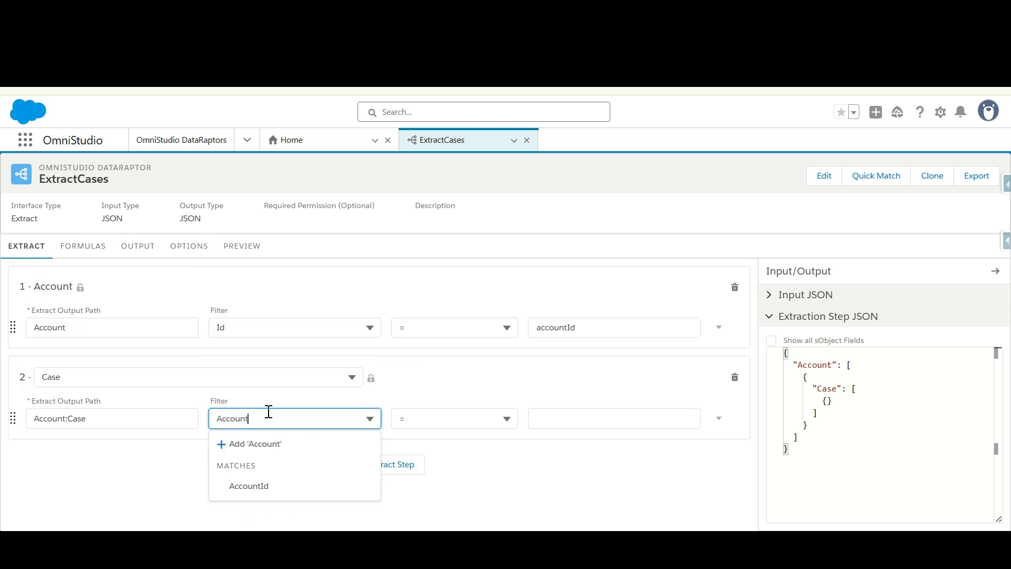
{"action": "left_click", "coordinate": [263, 487]}
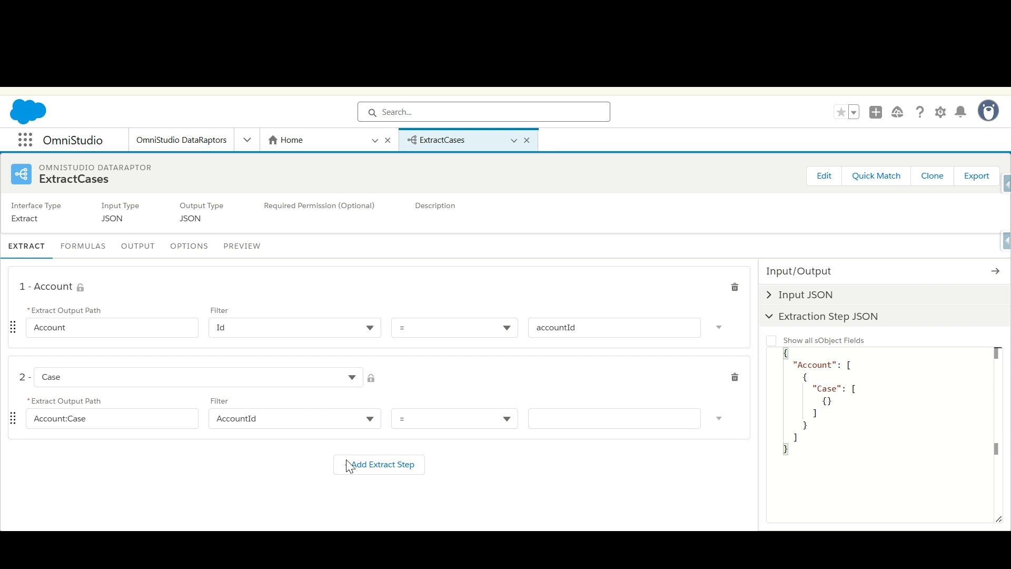
{"action": "left_click", "coordinate": [573, 423]}
{"action": "double_click", "coordinate": [42, 327]}
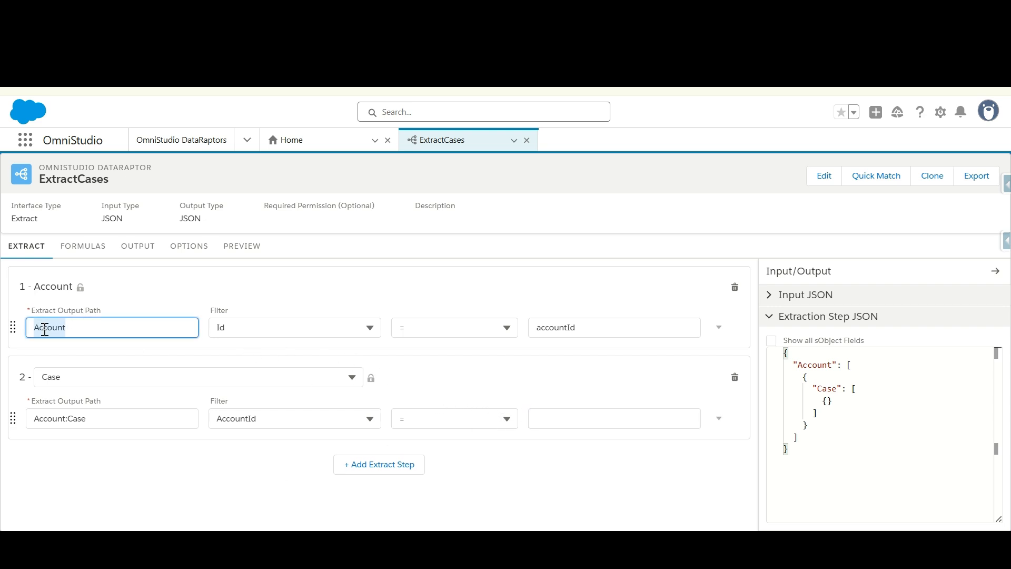
{"action": "key", "text": "ctrl+c"}
{"action": "left_click", "coordinate": [564, 417]}
{"action": "key", "text": "ctrl+v"}
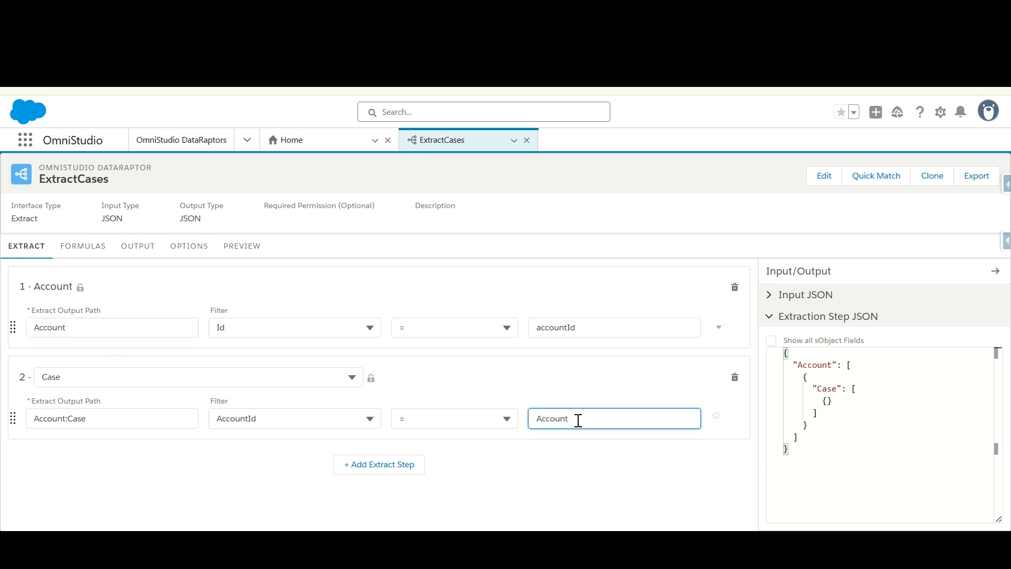
{"action": "type", "text": ":Id"}
{"action": "left_click", "coordinate": [577, 456]}
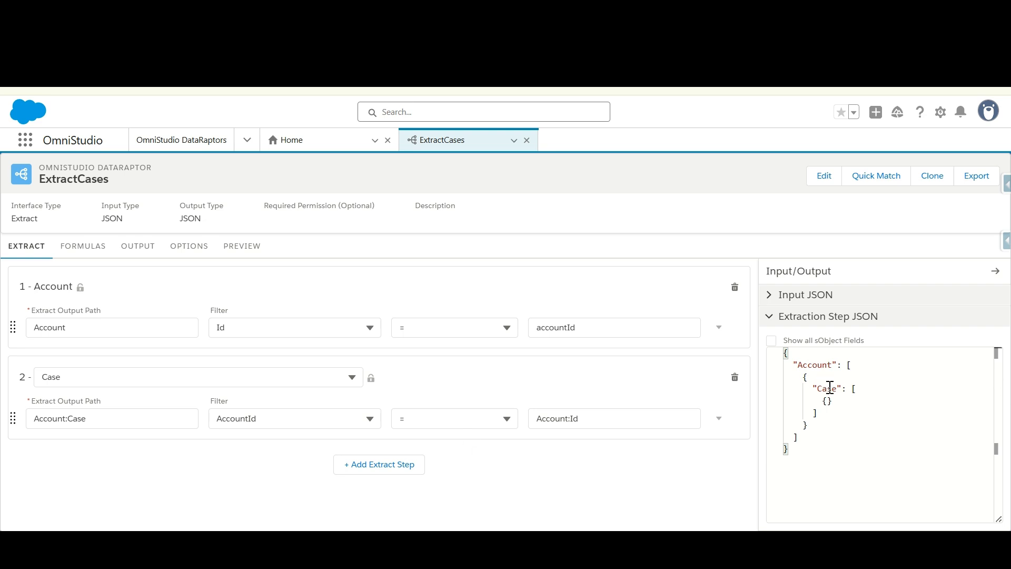
Examine how the Case node nests inside the Account node in the Extraction Step JSON.
{"action": "left_click", "coordinate": [790, 363]}
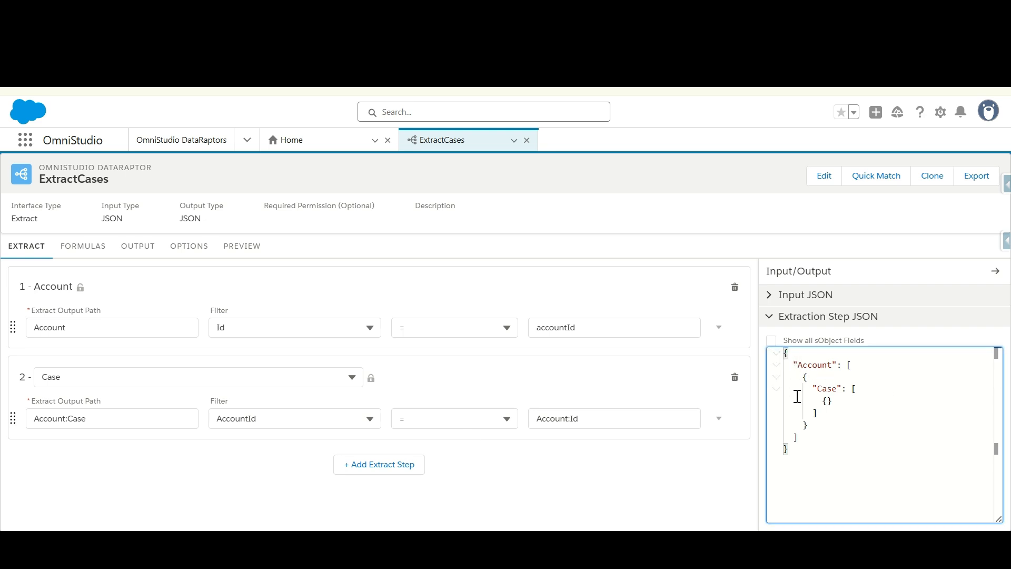
{"action": "double_click", "coordinate": [804, 365]}
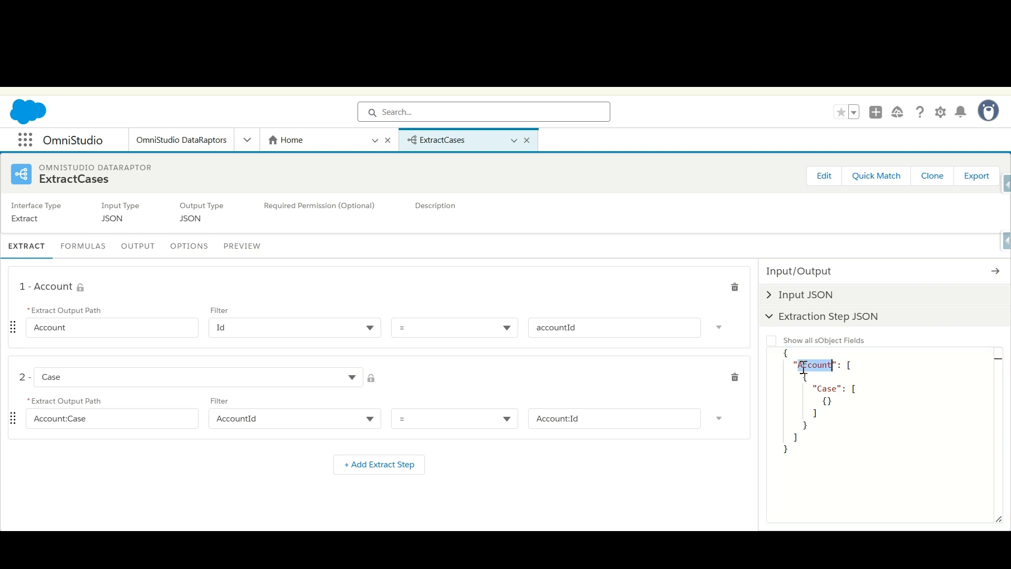
{"action": "left_click", "coordinate": [876, 360]}
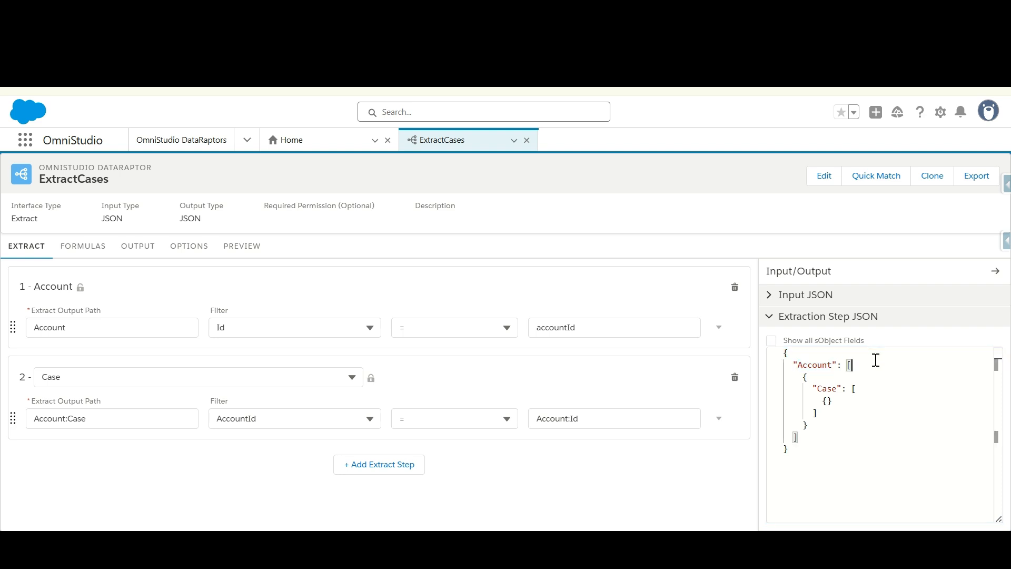
{"action": "double_click", "coordinate": [823, 360]}
{"action": "double_click", "coordinate": [829, 389]}
{"action": "left_click", "coordinate": [859, 389]}
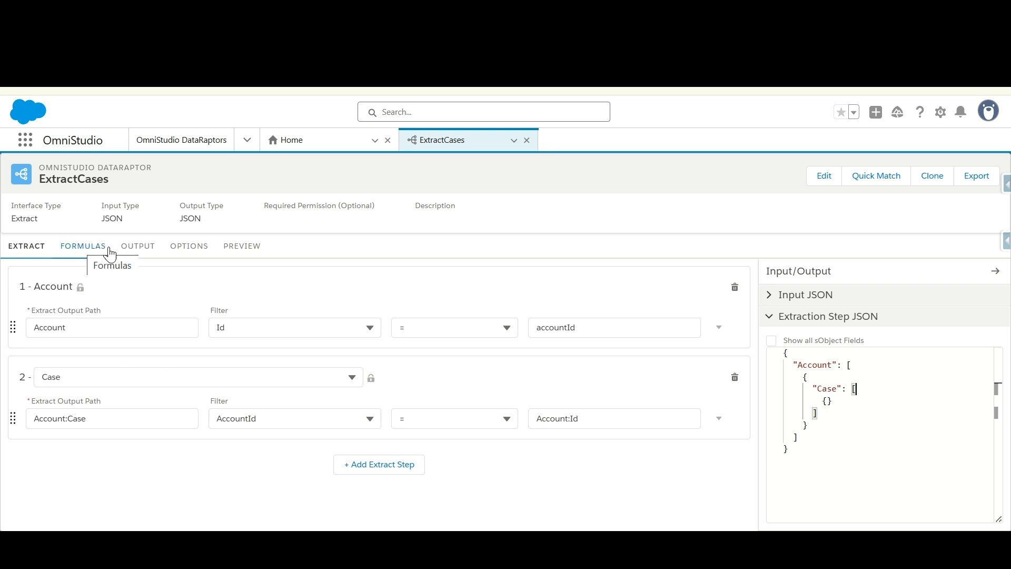
Add a new output mapping with the extract JSON path Account:Case:Subject.
{"action": "left_click", "coordinate": [151, 250]}
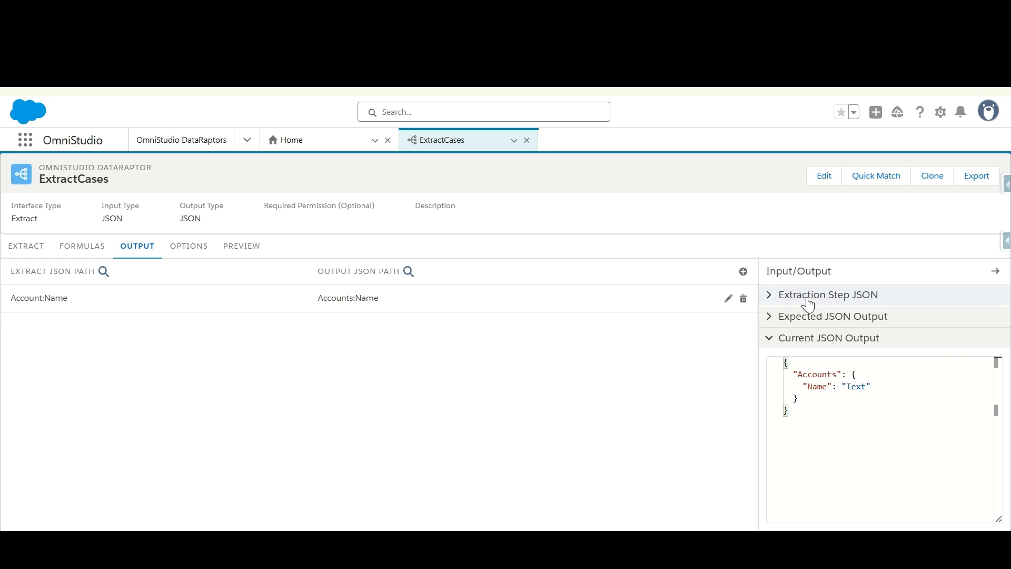
{"action": "left_click", "coordinate": [743, 272]}
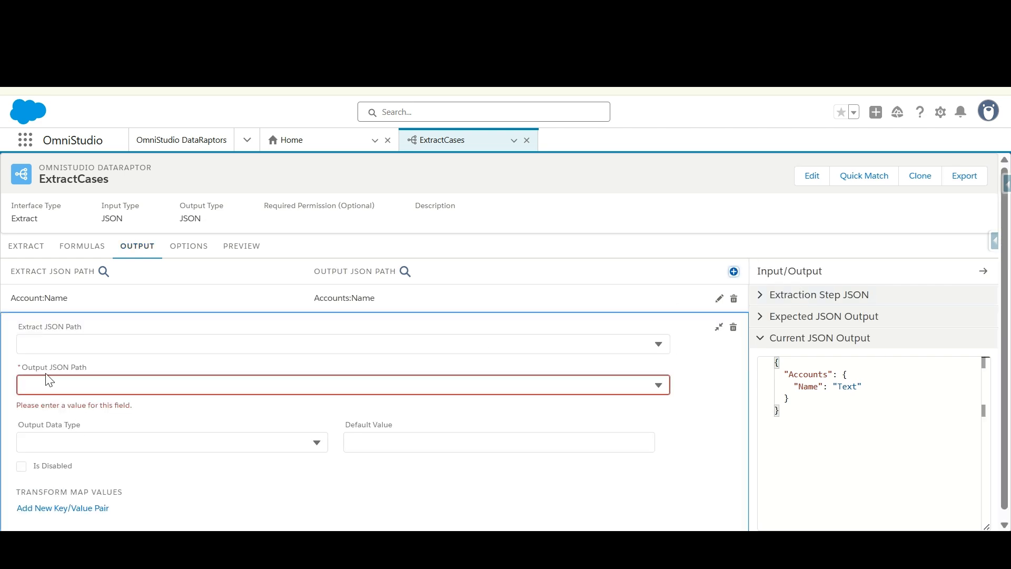
{"action": "left_click", "coordinate": [79, 345]}
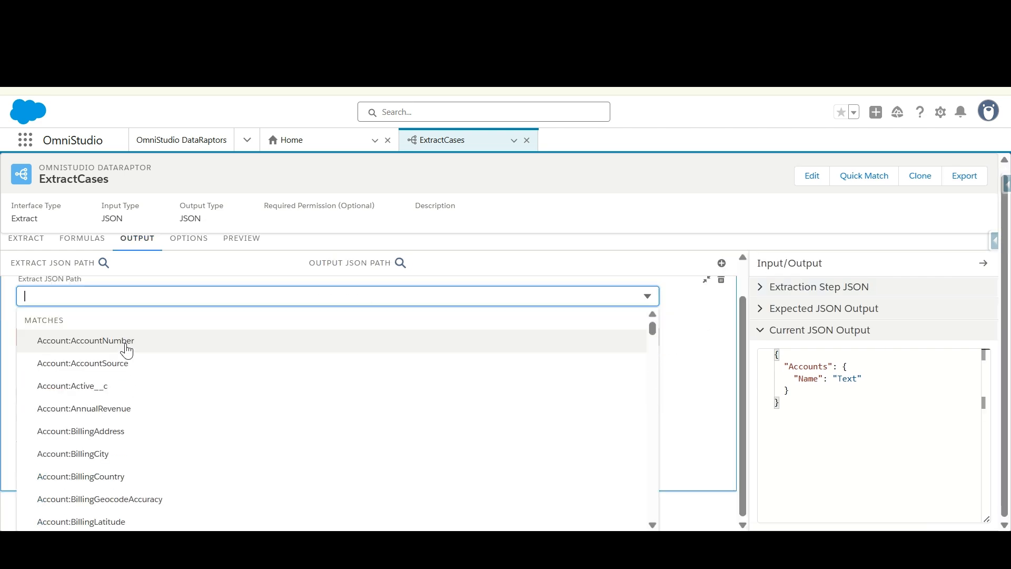
{"action": "type", "text": "Account"}
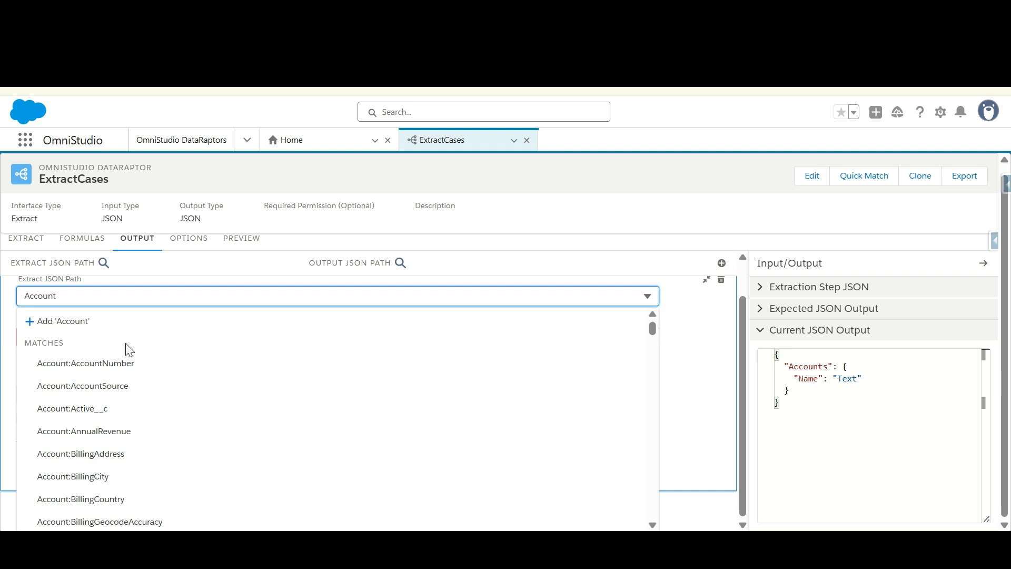
{"action": "type", "text": ":Cases"}
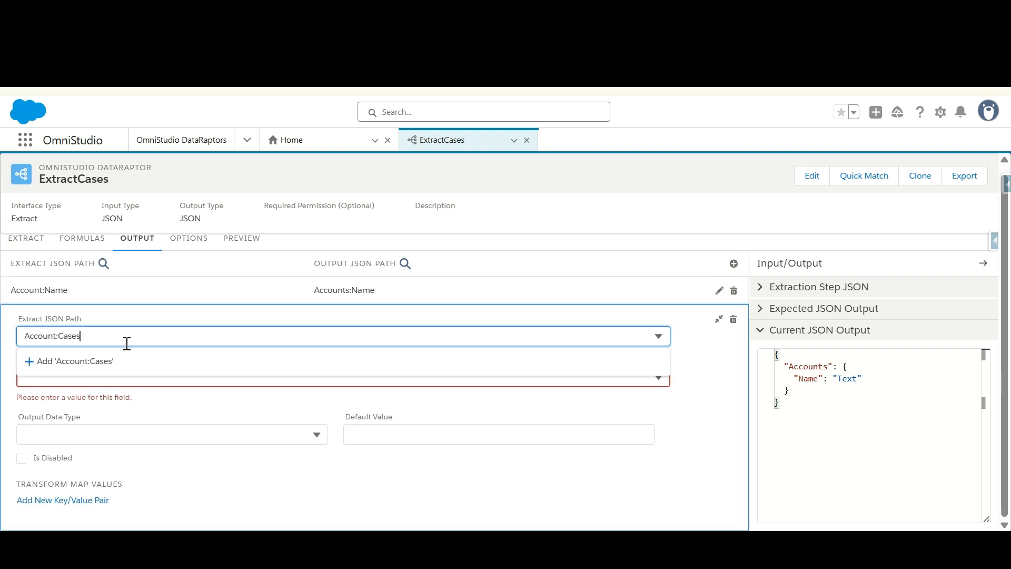
{"action": "type", "text": "="}
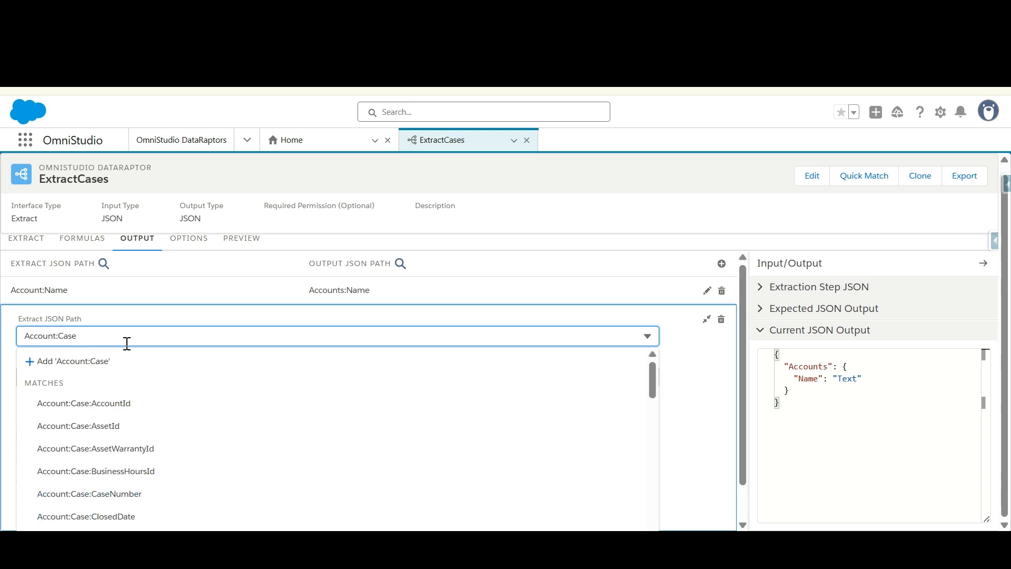
{"action": "type", "text": "Subject"}
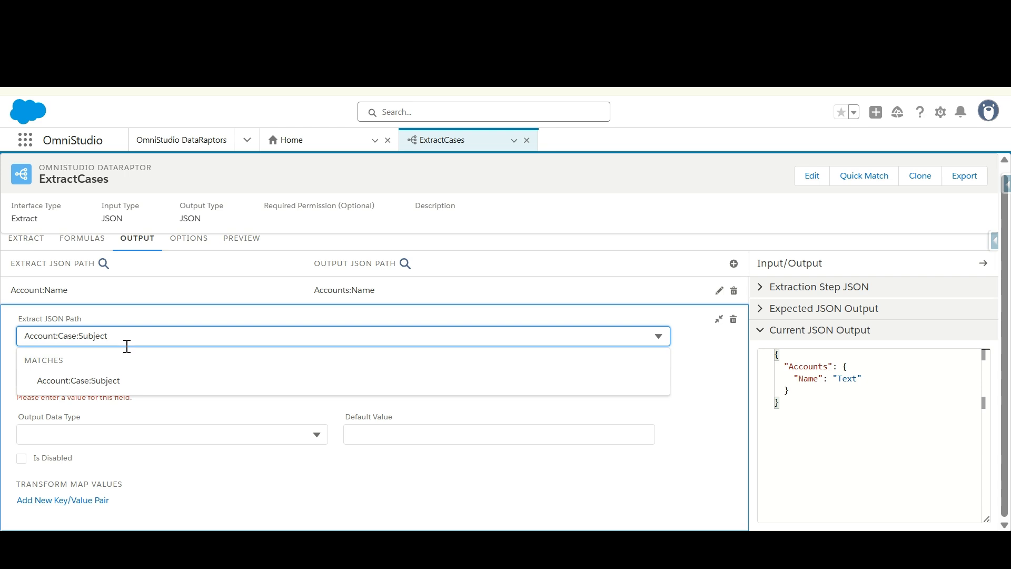
{"action": "left_click", "coordinate": [106, 379]}
Set the Case subject mapping's output JSON path to Accounts:Cases:Subject and collapse the mapping.
{"action": "left_click", "coordinate": [63, 343]}
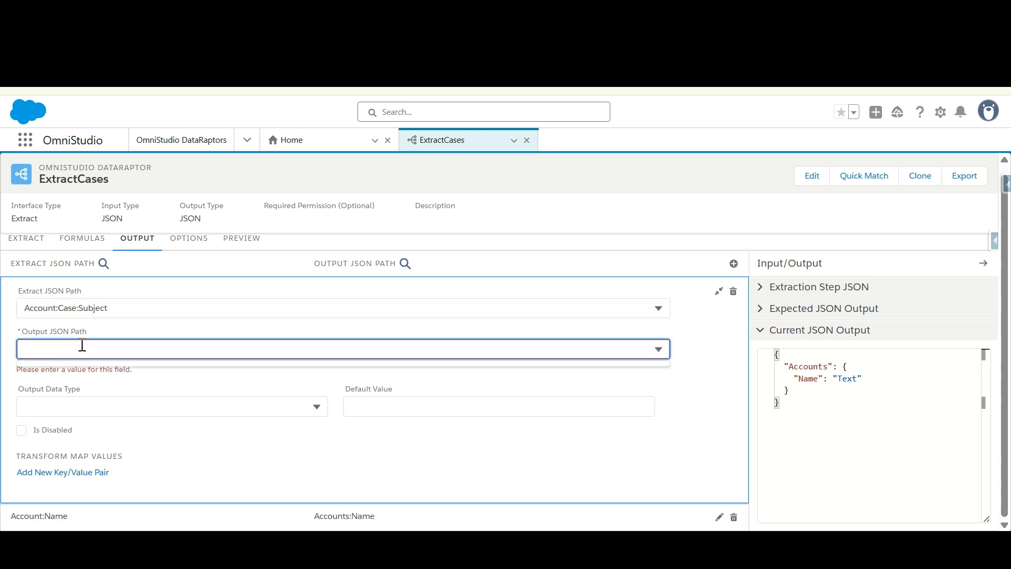
{"action": "type", "text": "Accounts:Cases"}
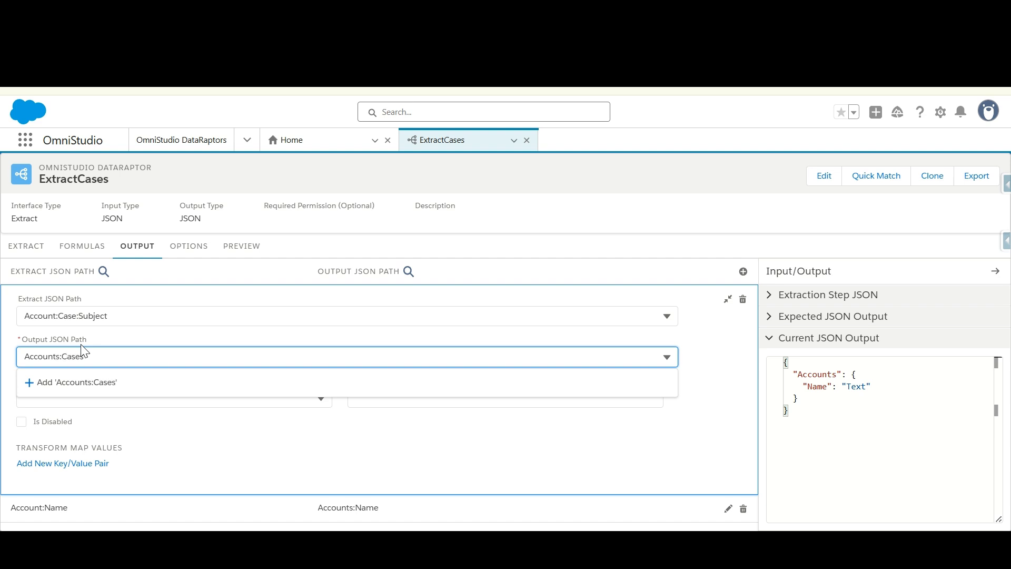
{"action": "type", "text": ":Subject"}
{"action": "left_click", "coordinate": [81, 384]}
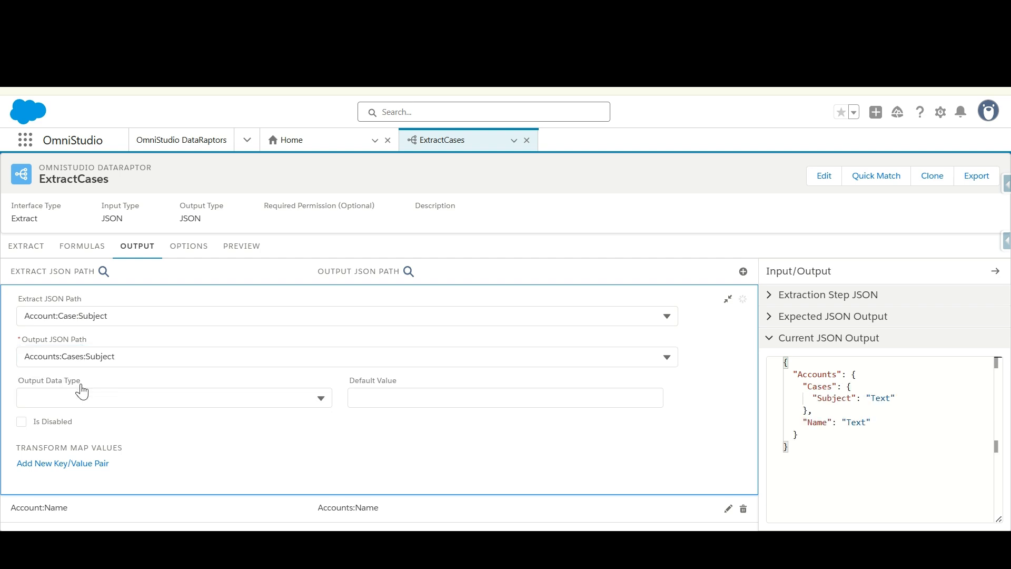
{"action": "left_click", "coordinate": [727, 299]}
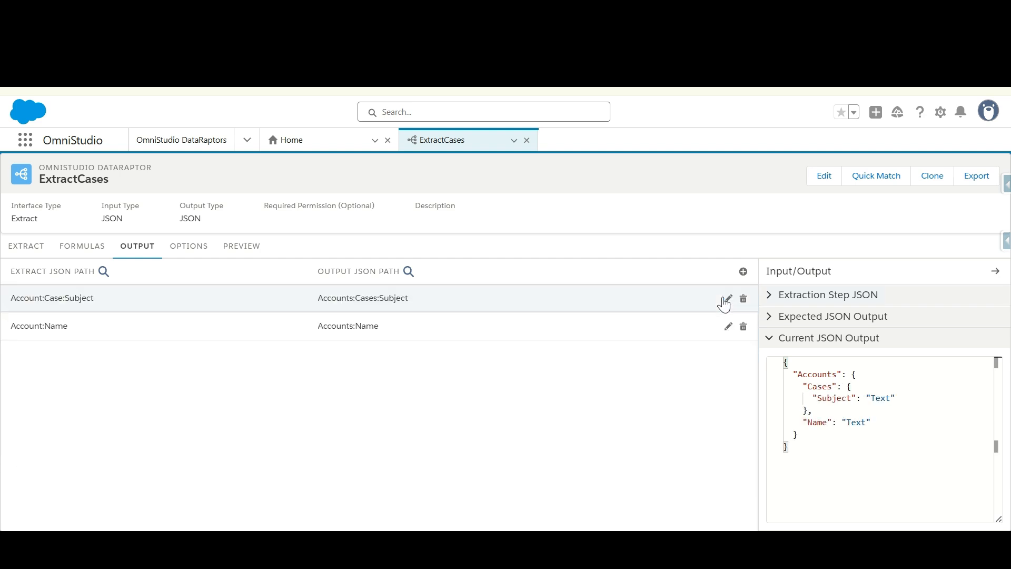
Execute the DataRaptor preview again with the existing accountId input.
{"action": "left_click", "coordinate": [232, 257]}
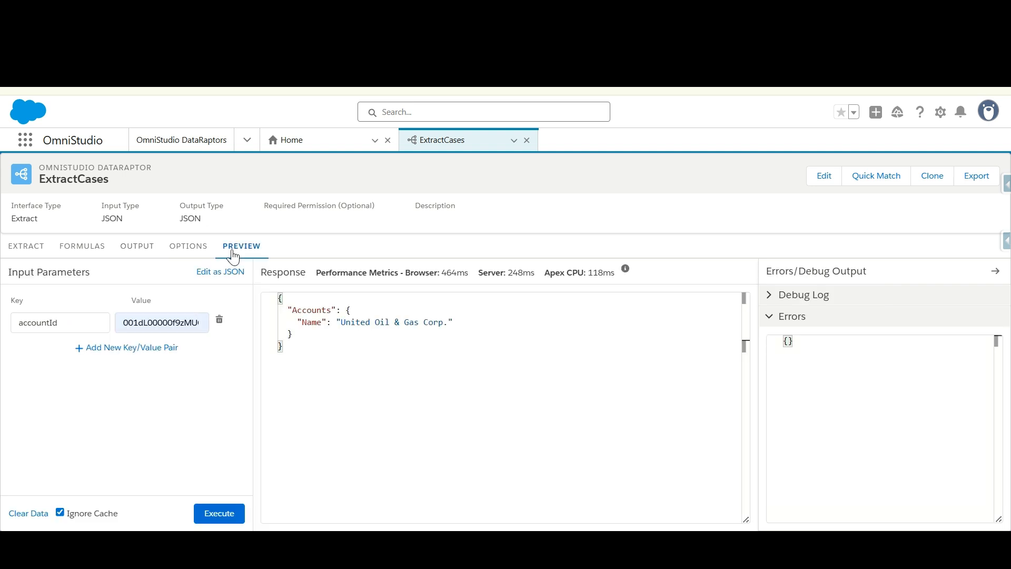
{"action": "left_click", "coordinate": [218, 514]}
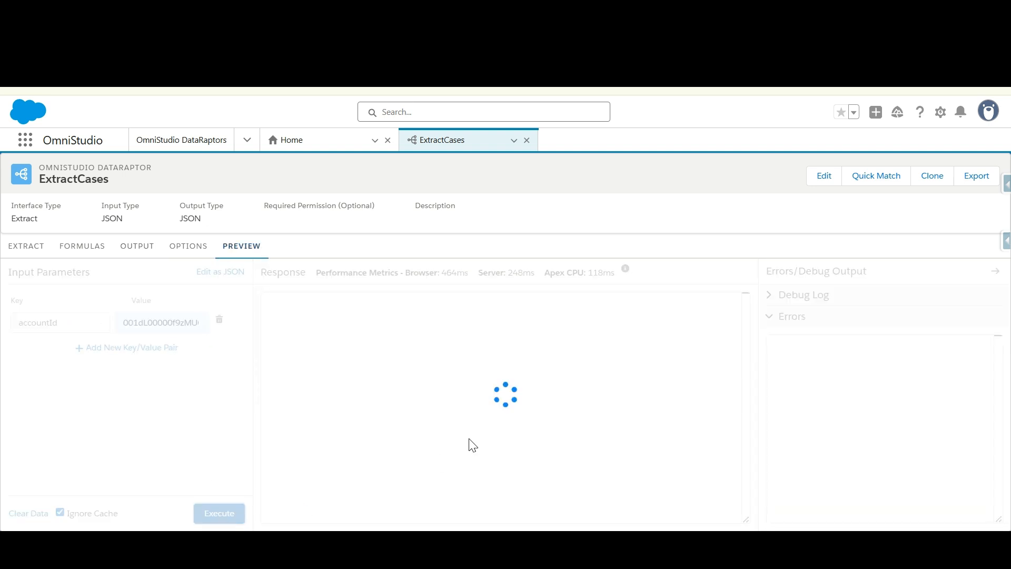
{"action": "scroll", "coordinate": [470, 439], "scroll_direction": "down", "scroll_amount": 1}
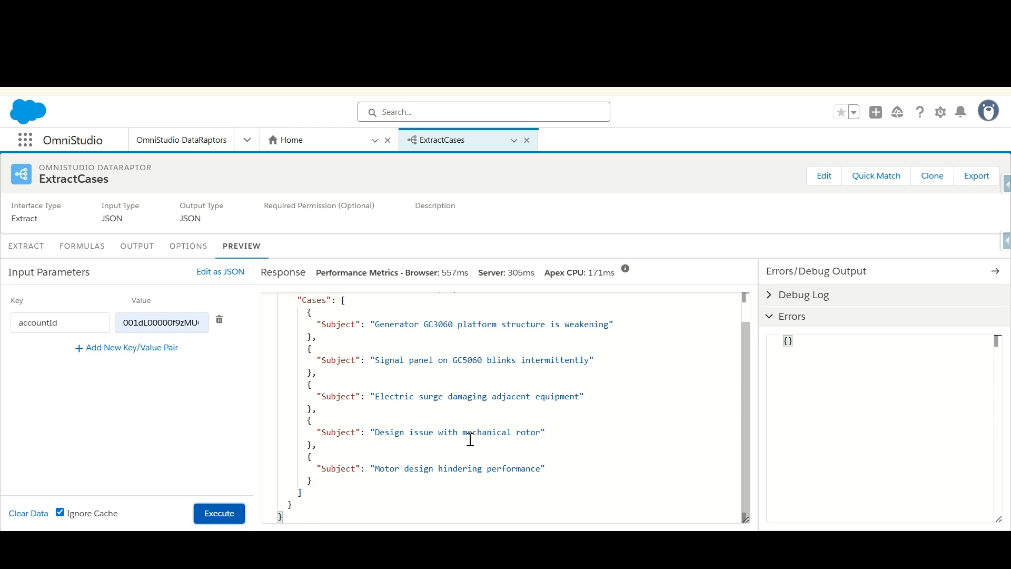
Examine the account Name and each Subject value under the Cases node in the preview response.
{"action": "scroll", "coordinate": [469, 437], "scroll_direction": "up", "scroll_amount": 1}
{"action": "left_click", "coordinate": [342, 322]}
{"action": "left_click_drag", "start_coordinate": [355, 323], "coordinate": [449, 322]}
{"action": "scroll", "coordinate": [403, 360], "scroll_direction": "down", "scroll_amount": 1}
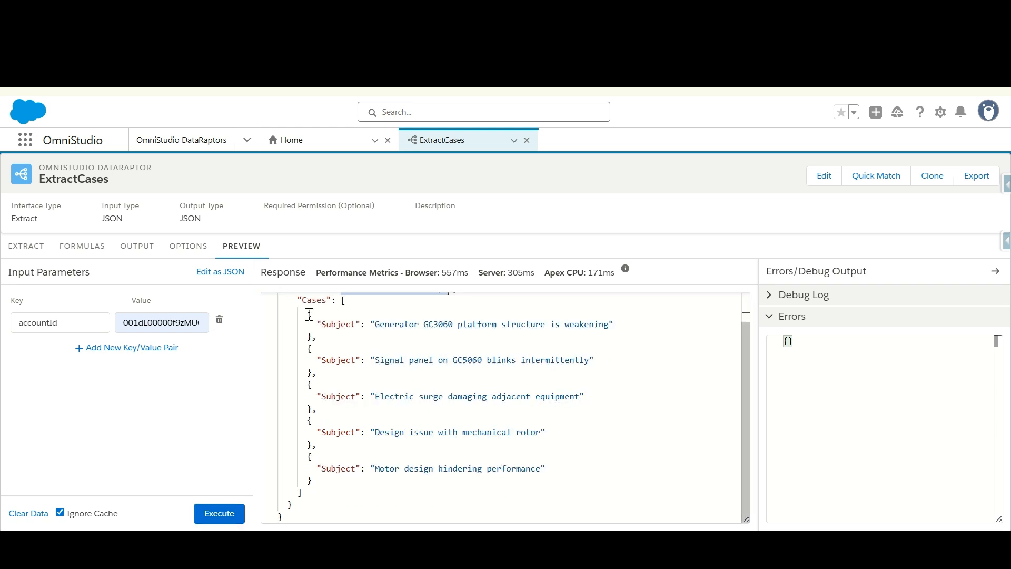
{"action": "left_click", "coordinate": [358, 324]}
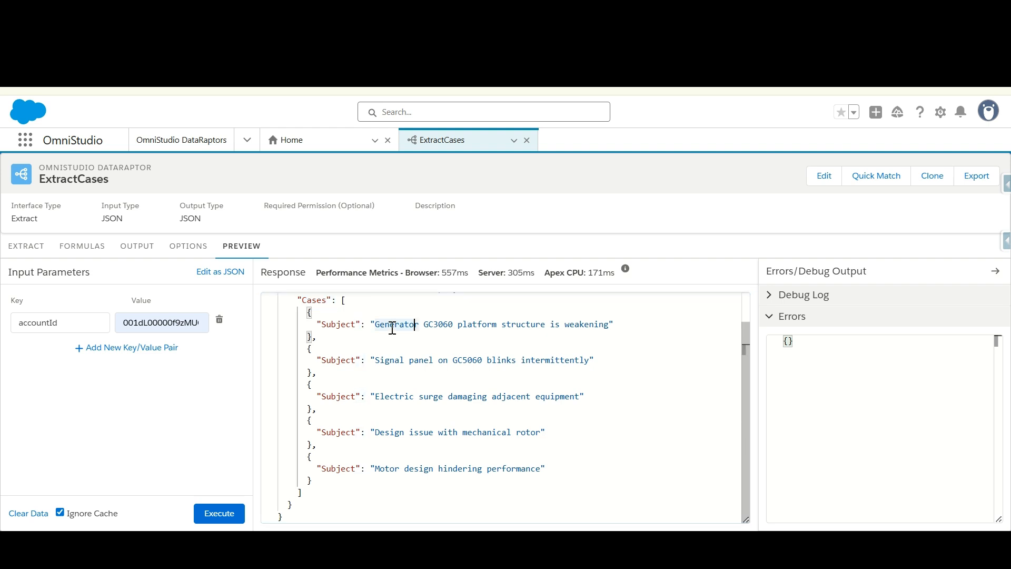
{"action": "left_click_drag", "start_coordinate": [374, 324], "coordinate": [501, 324]}
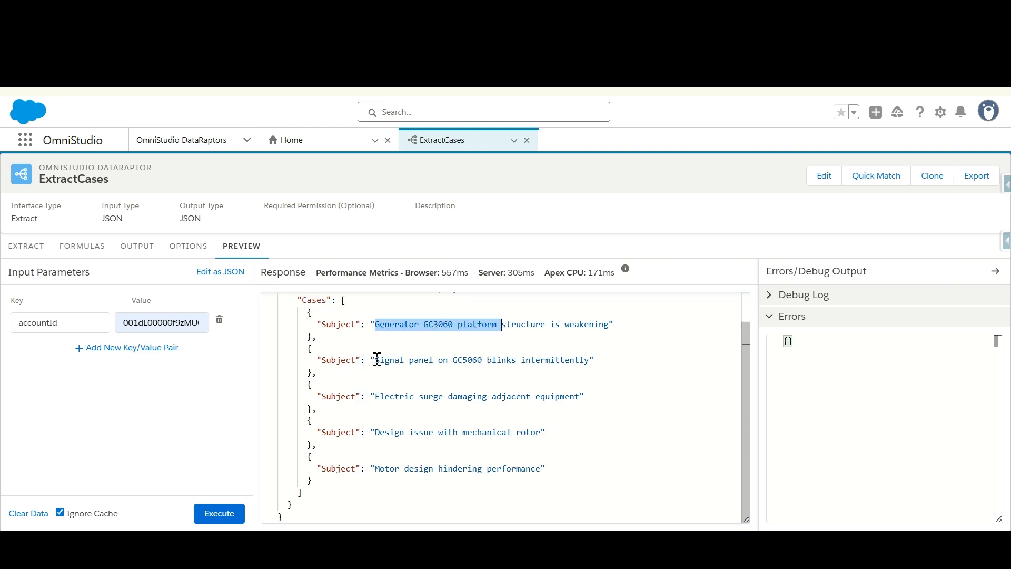
{"action": "left_click_drag", "start_coordinate": [375, 360], "coordinate": [448, 359]}
{"action": "left_click_drag", "start_coordinate": [380, 396], "coordinate": [548, 432]}
{"action": "left_click", "coordinate": [369, 477]}
{"action": "left_click_drag", "start_coordinate": [368, 475], "coordinate": [438, 469]}
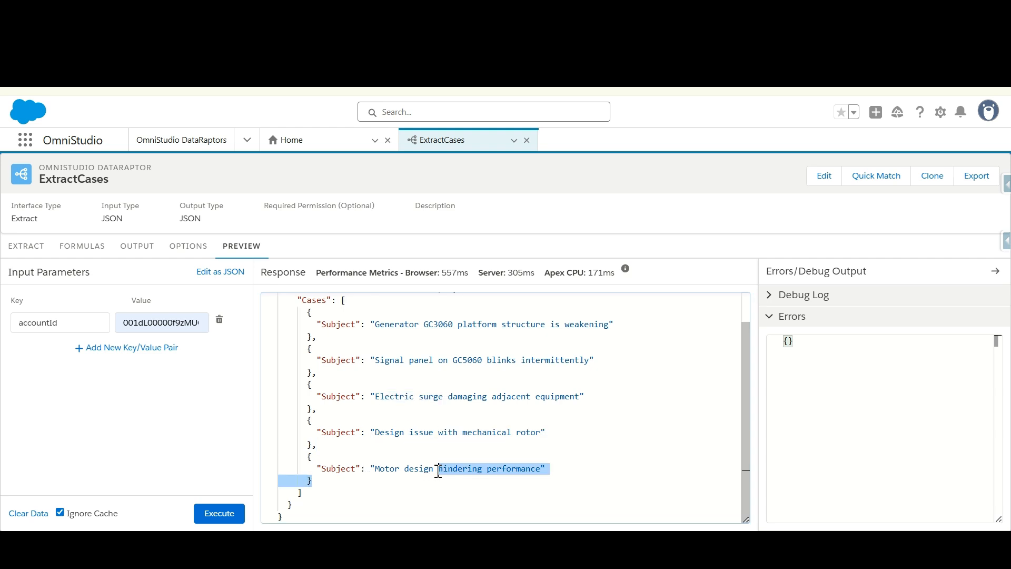
{"action": "left_click", "coordinate": [438, 469]}
{"action": "scroll", "coordinate": [437, 468], "scroll_direction": "up", "scroll_amount": 2}
{"action": "scroll", "coordinate": [330, 413], "scroll_direction": "down", "scroll_amount": 2}
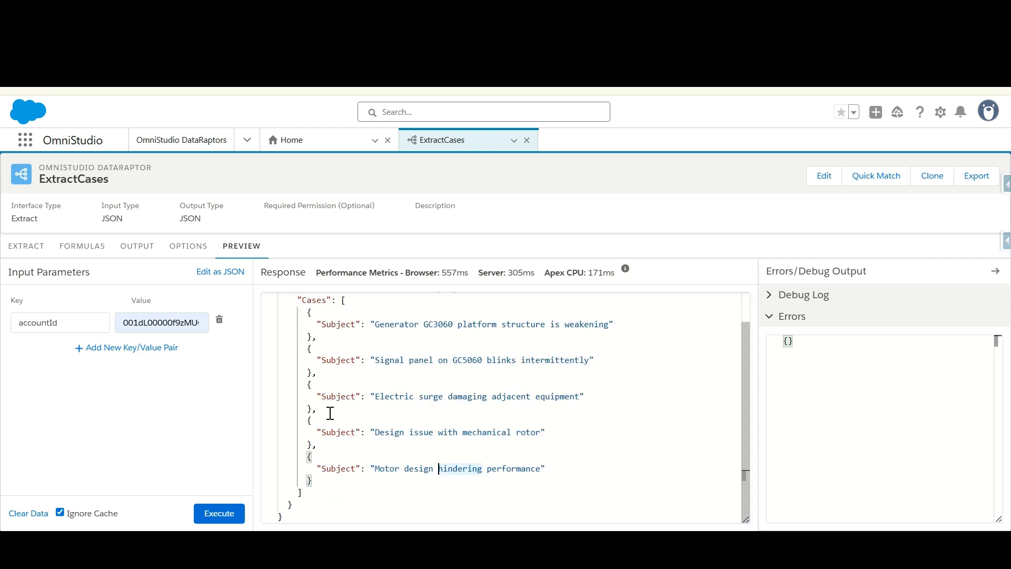
{"action": "scroll", "coordinate": [330, 429], "scroll_direction": "up", "scroll_amount": 2}
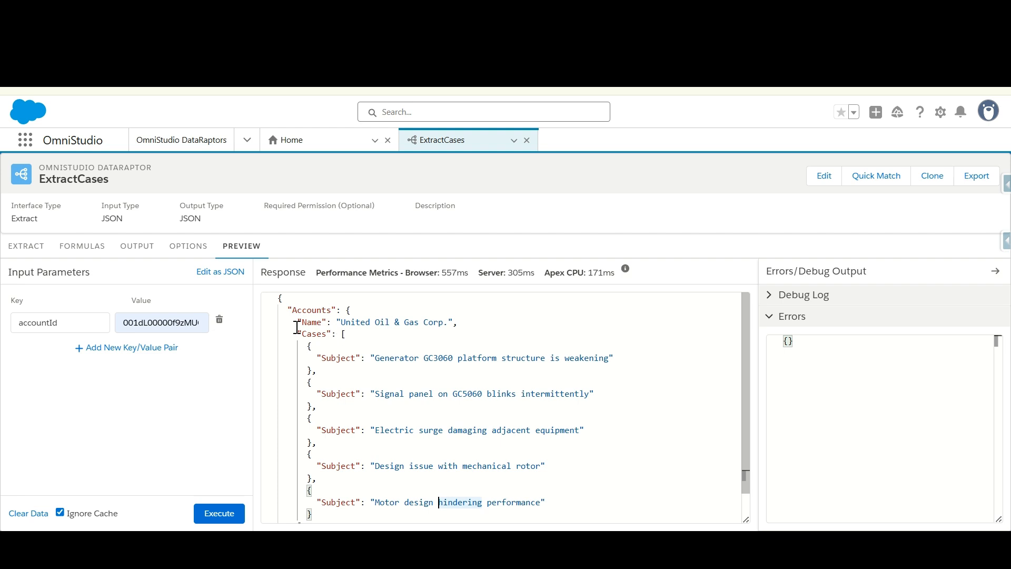
Check the accountId input against the response's Cases list and its Subject keys.
{"action": "left_click", "coordinate": [174, 322]}
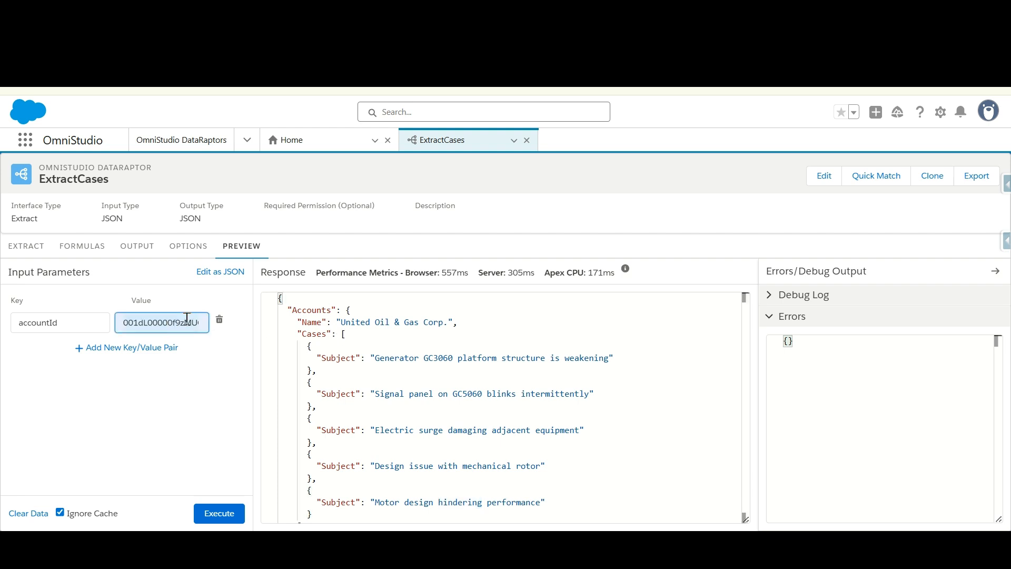
{"action": "left_click", "coordinate": [570, 226]}
{"action": "scroll", "coordinate": [423, 372], "scroll_direction": "down", "scroll_amount": 2}
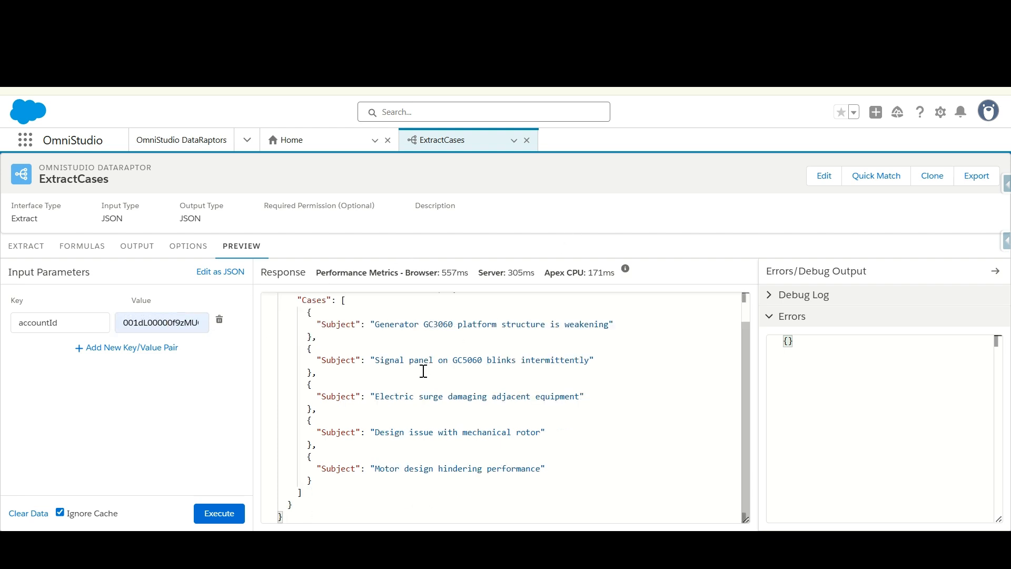
{"action": "scroll", "coordinate": [423, 371], "scroll_direction": "up", "scroll_amount": 2}
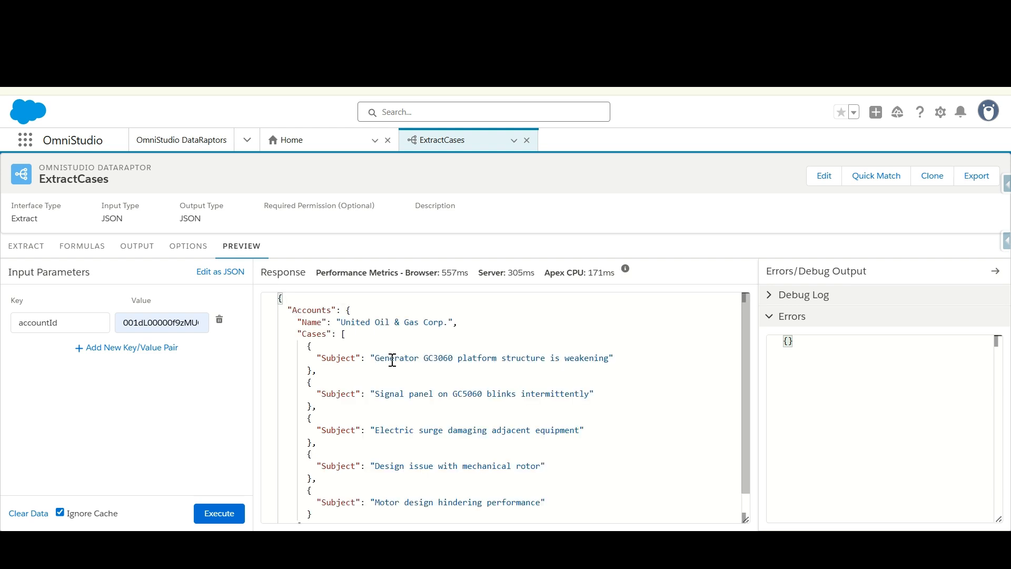
{"action": "left_click", "coordinate": [314, 337]}
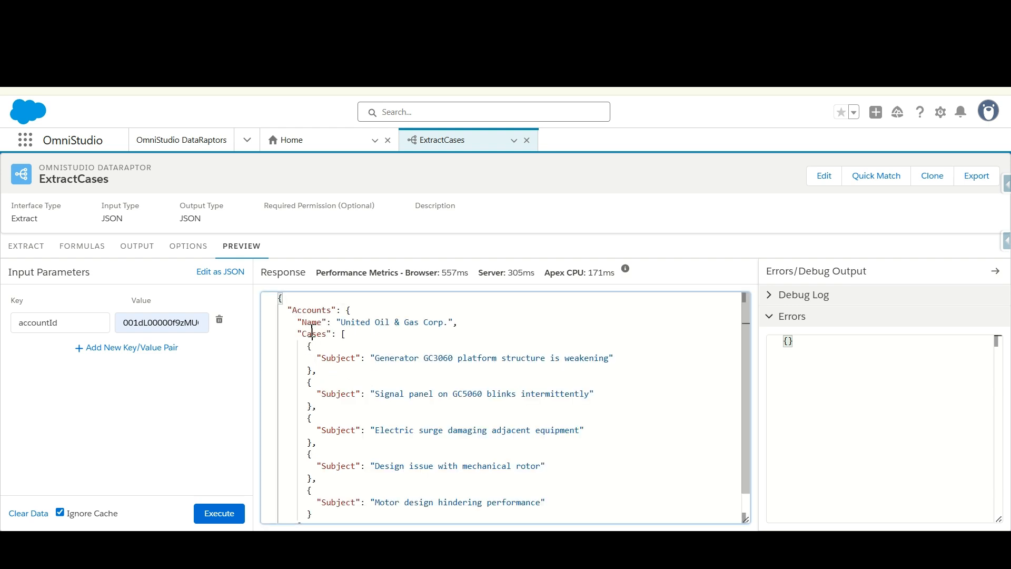
{"action": "double_click", "coordinate": [340, 358]}
{"action": "scroll", "coordinate": [354, 398], "scroll_direction": "down", "scroll_amount": 1}
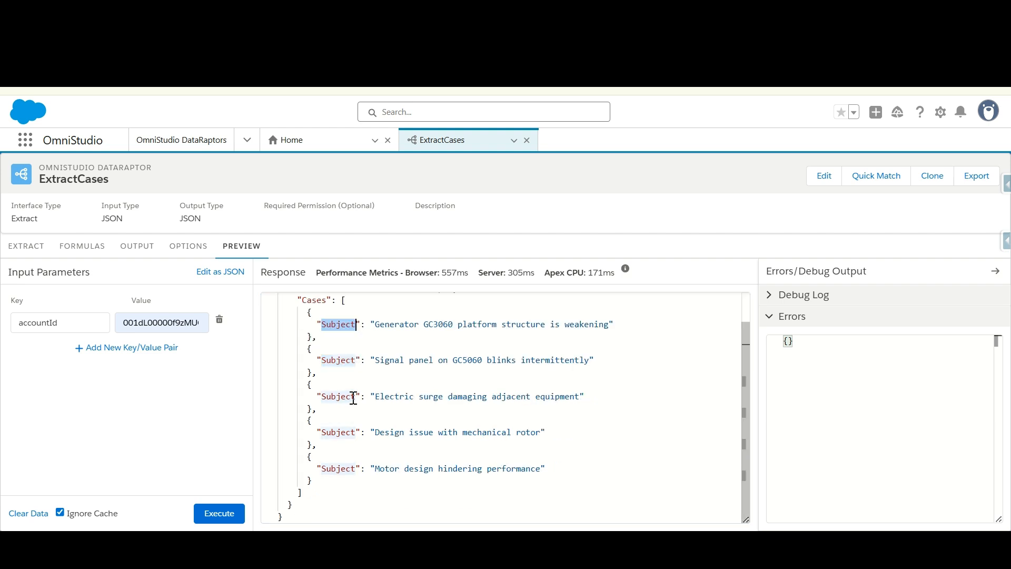
Add a third extract step for the Contact object with the output path Account:Case:Contact.
{"action": "scroll", "coordinate": [353, 399], "scroll_direction": "up", "scroll_amount": 1}
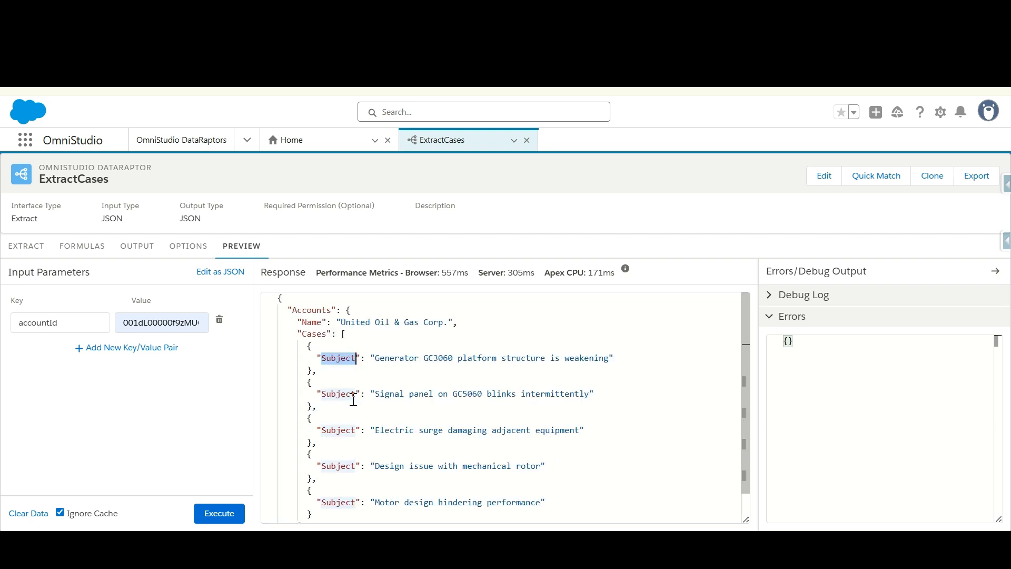
{"action": "left_click", "coordinate": [24, 246]}
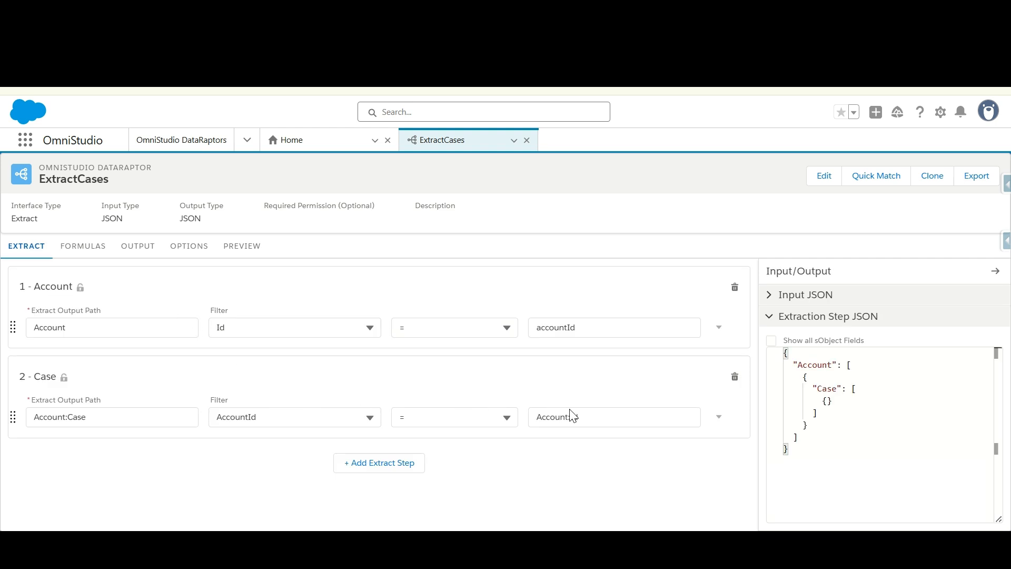
{"action": "left_click", "coordinate": [422, 463]}
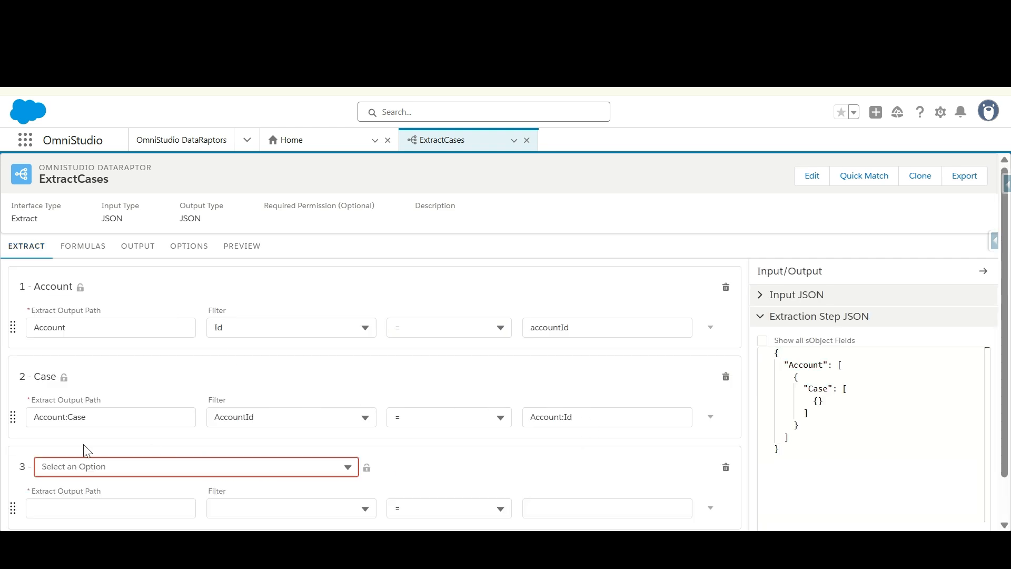
{"action": "scroll", "coordinate": [81, 447], "scroll_direction": "down", "scroll_amount": 1}
{"action": "left_click", "coordinate": [77, 419]}
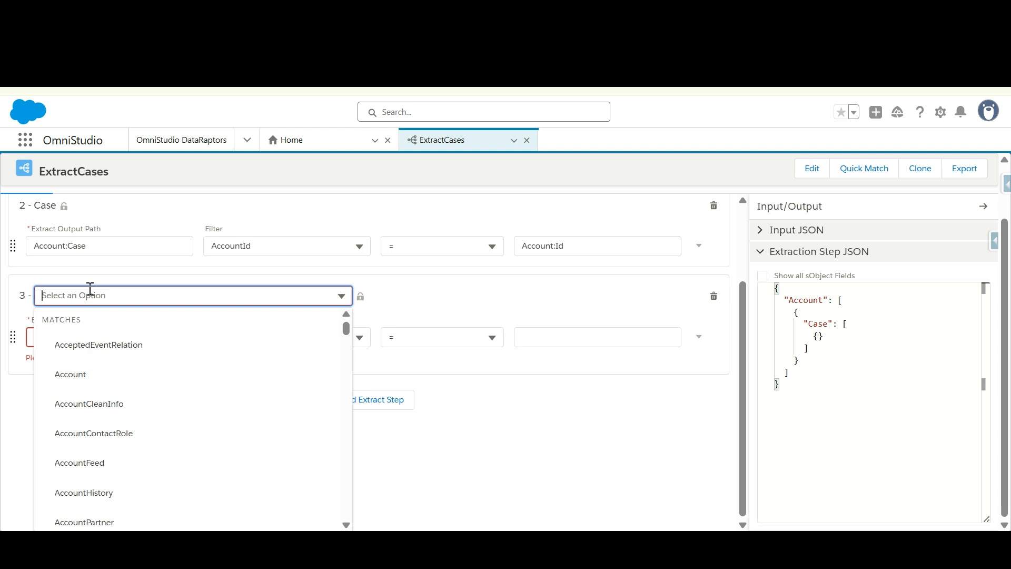
{"action": "type", "text": "contact"}
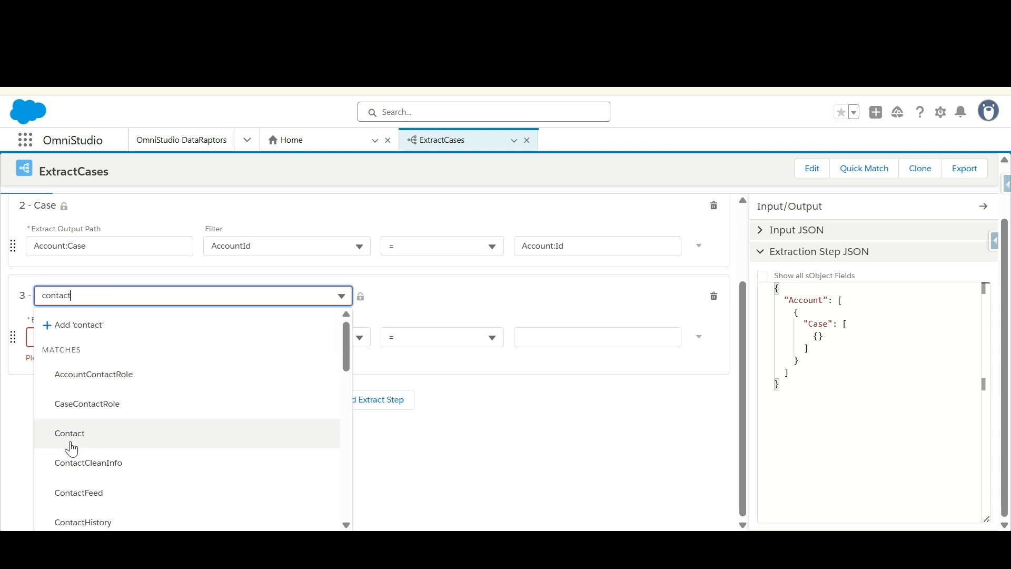
{"action": "left_click", "coordinate": [71, 447]}
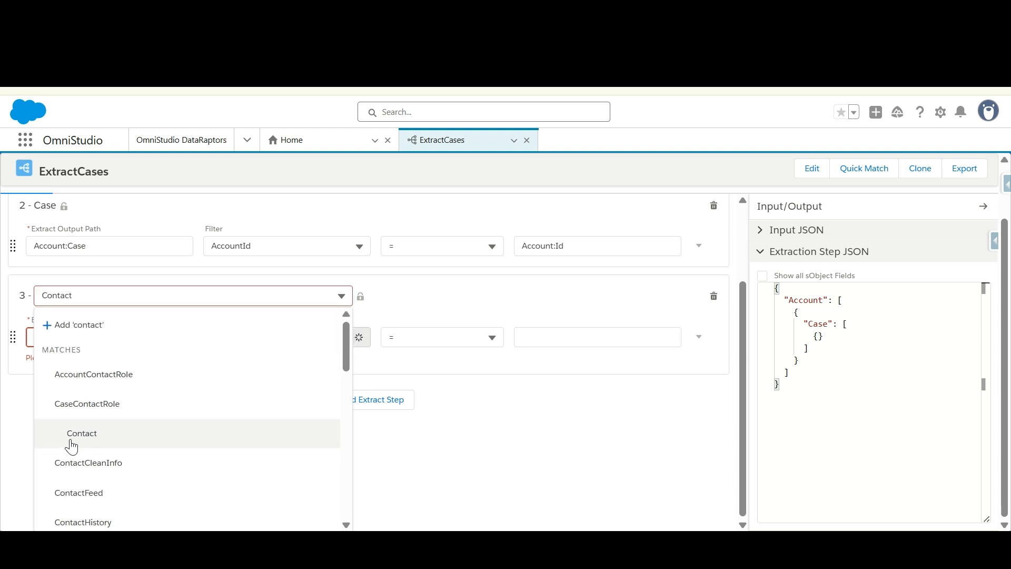
{"action": "left_click", "coordinate": [71, 443]}
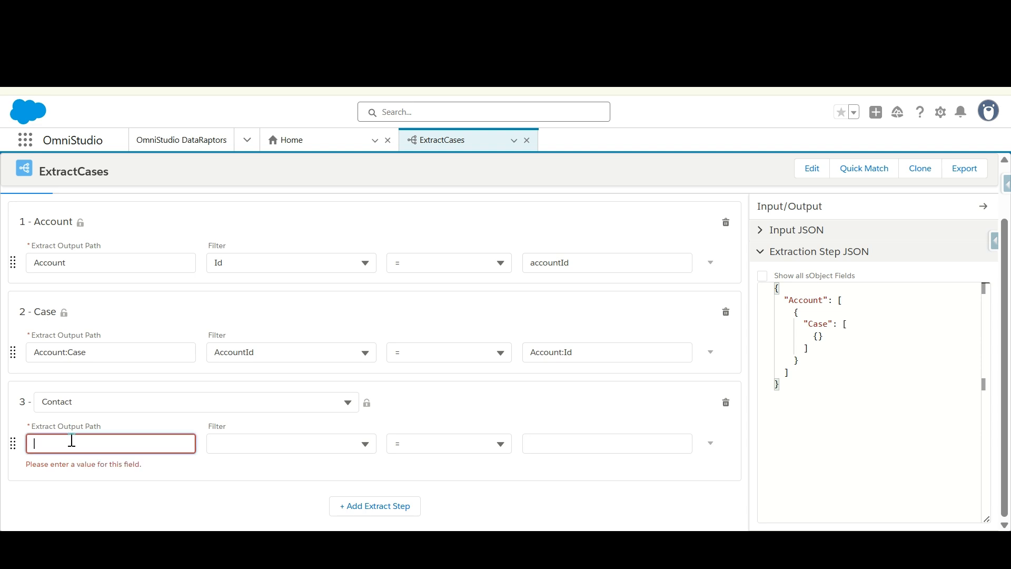
{"action": "type", "text": "Account:Case\""}
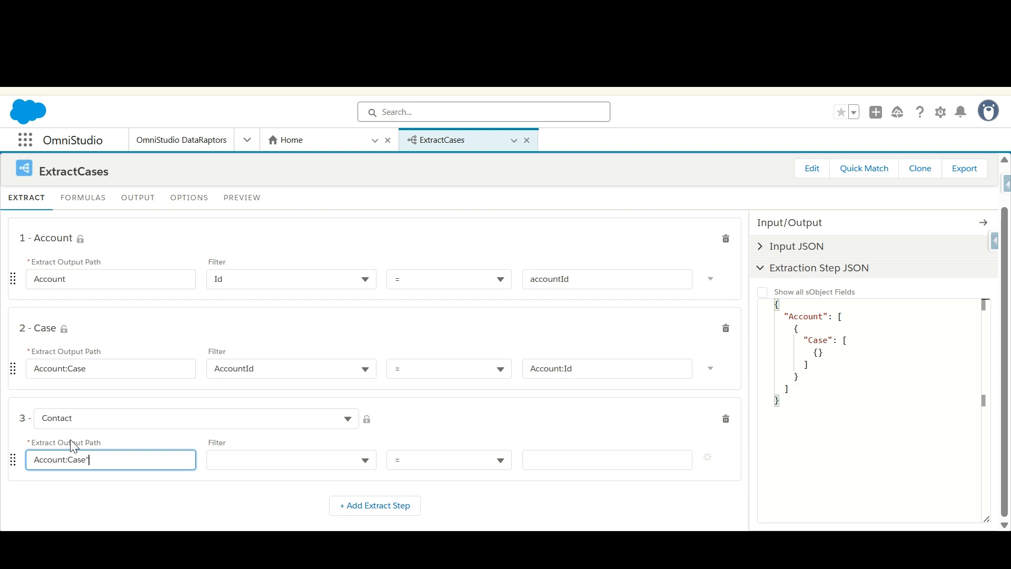
{"action": "key", "text": "BackSpace"}
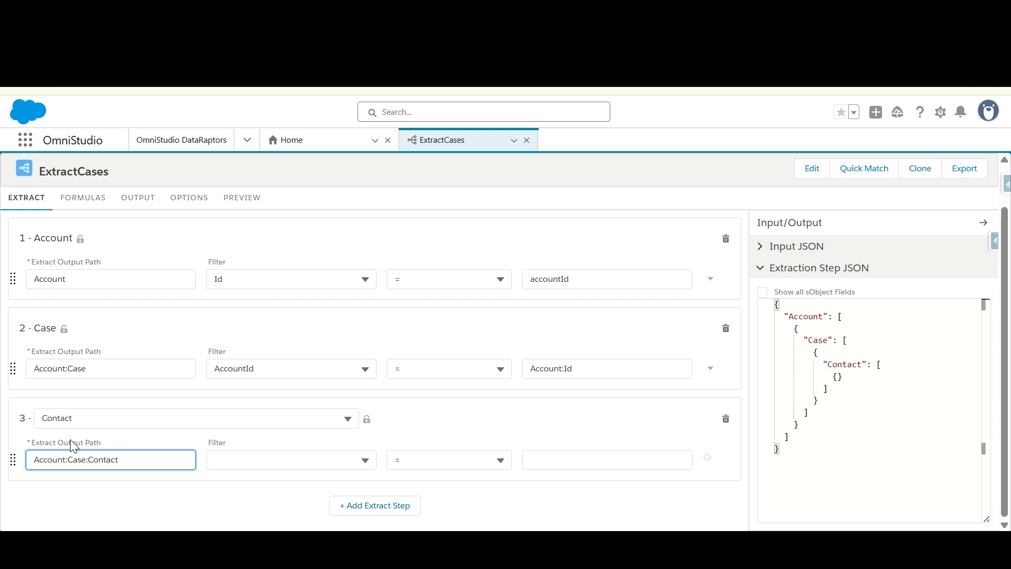
Filter the Contact extract step so that Id equals Account:Case:ContactId.
{"action": "left_click", "coordinate": [243, 466]}
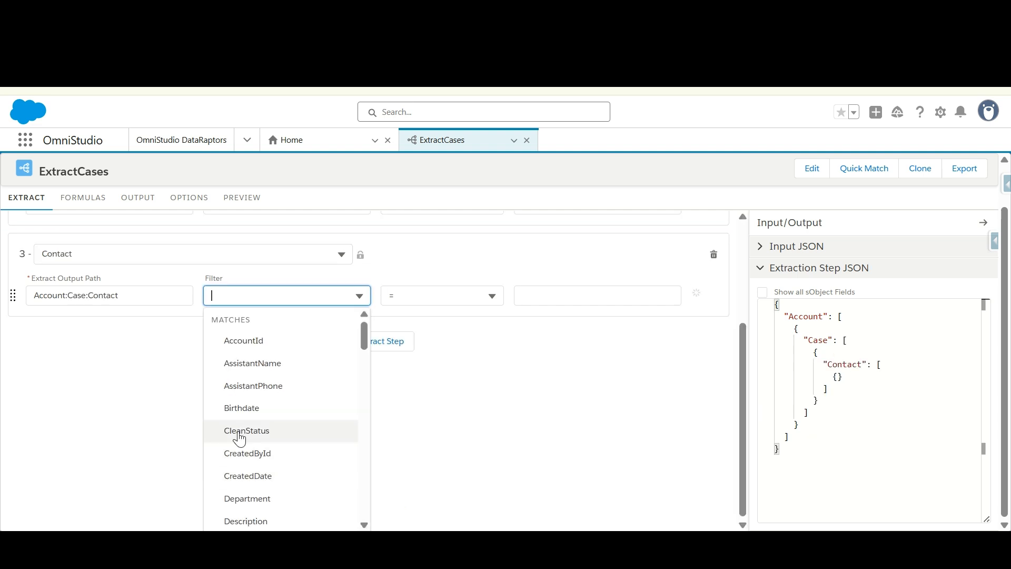
{"action": "scroll", "coordinate": [188, 444], "scroll_direction": "up", "scroll_amount": 2}
{"action": "type", "text": "cont"}
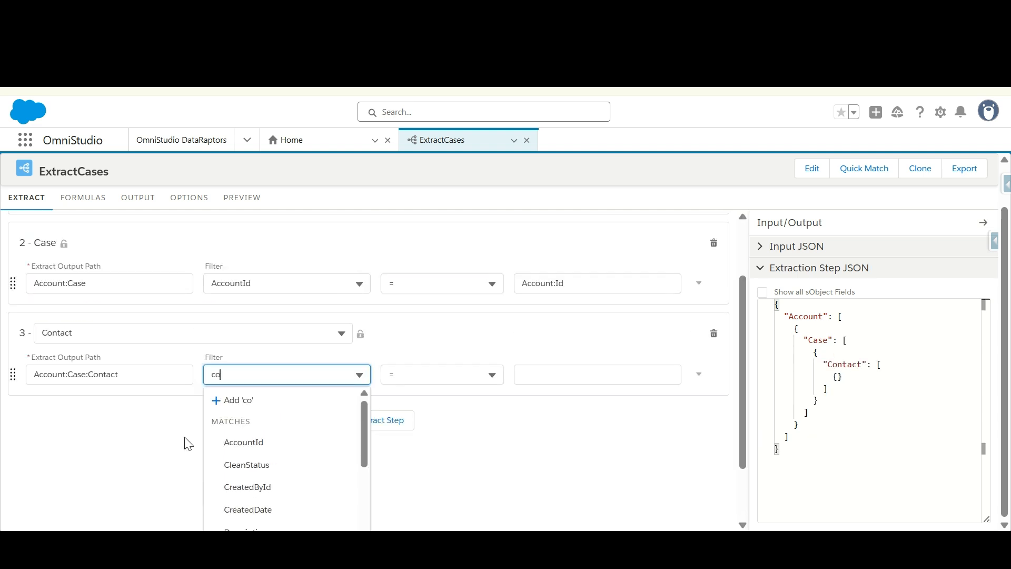
{"action": "key", "text": "BackSpace"}
{"action": "key", "text": "BackSpace"}
{"action": "key", "text": "BackSpace"}
{"action": "scroll", "coordinate": [188, 444], "scroll_direction": "down", "scroll_amount": 2}
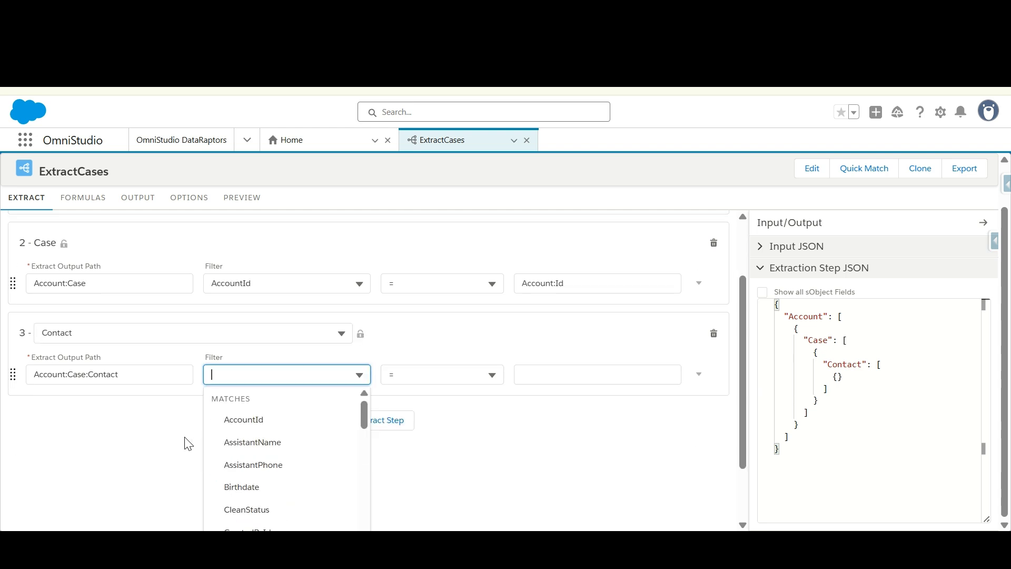
{"action": "type", "text": "Id"}
{"action": "left_click", "coordinate": [240, 463]}
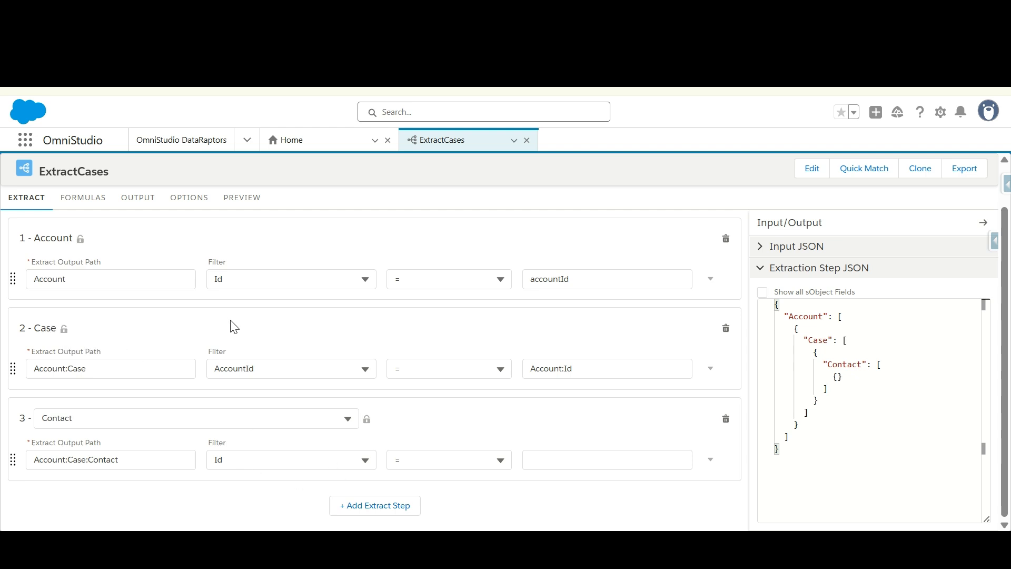
{"action": "left_click", "coordinate": [569, 453]}
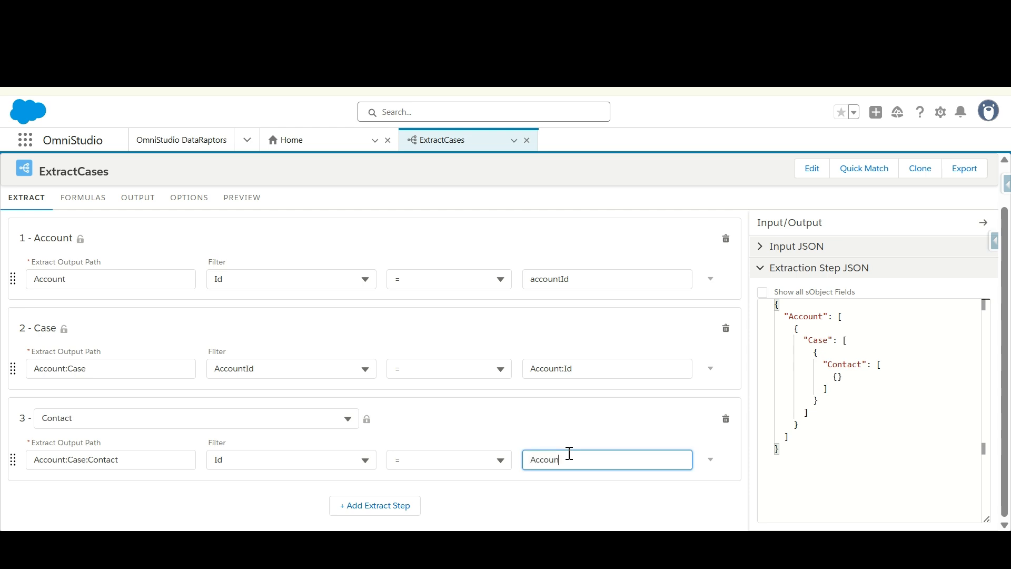
{"action": "type", "text": "Account:Case:ContactId"}
{"action": "left_click", "coordinate": [621, 490]}
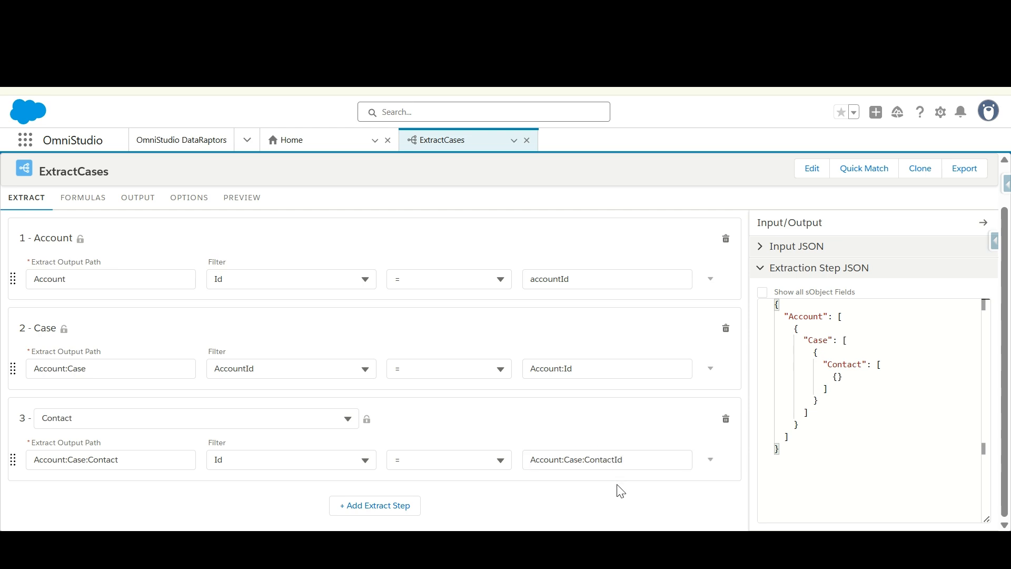
Examine the nesting of the Account, Case and Contact nodes in the Extraction Step JSON.
{"action": "left_click_drag", "start_coordinate": [778, 303], "coordinate": [790, 449]}
{"action": "double_click", "coordinate": [804, 316]}
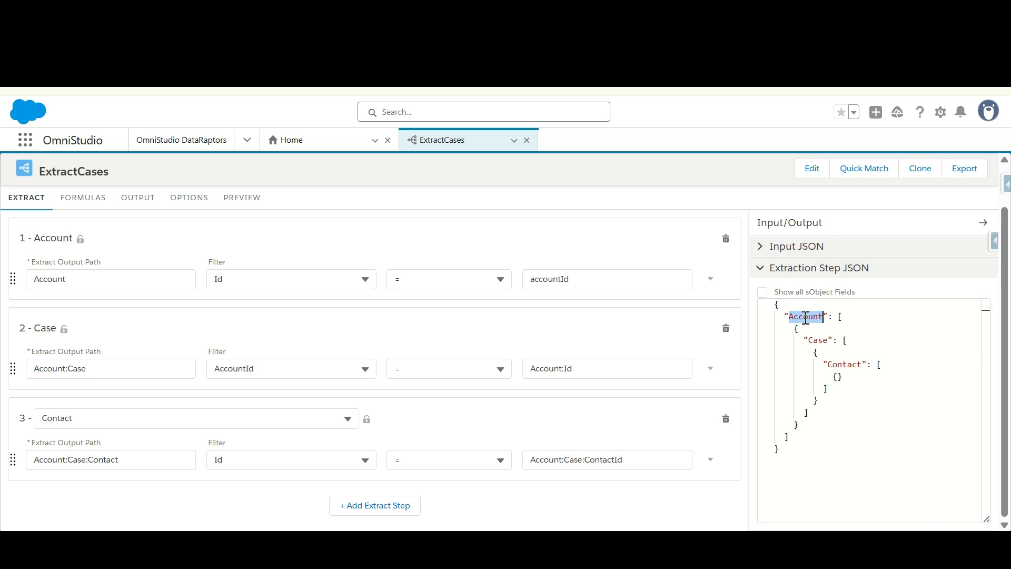
{"action": "double_click", "coordinate": [817, 341]}
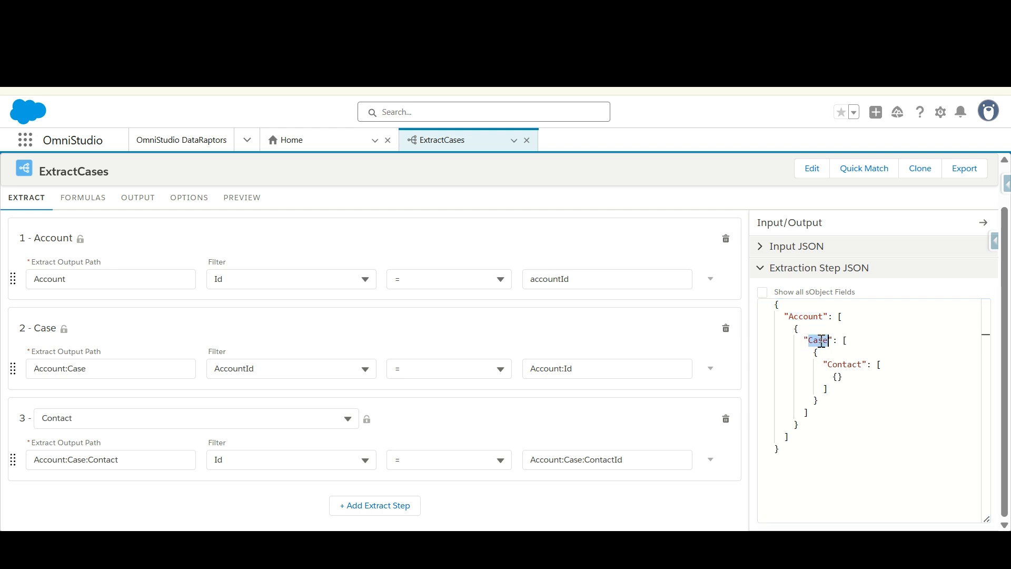
{"action": "double_click", "coordinate": [844, 364]}
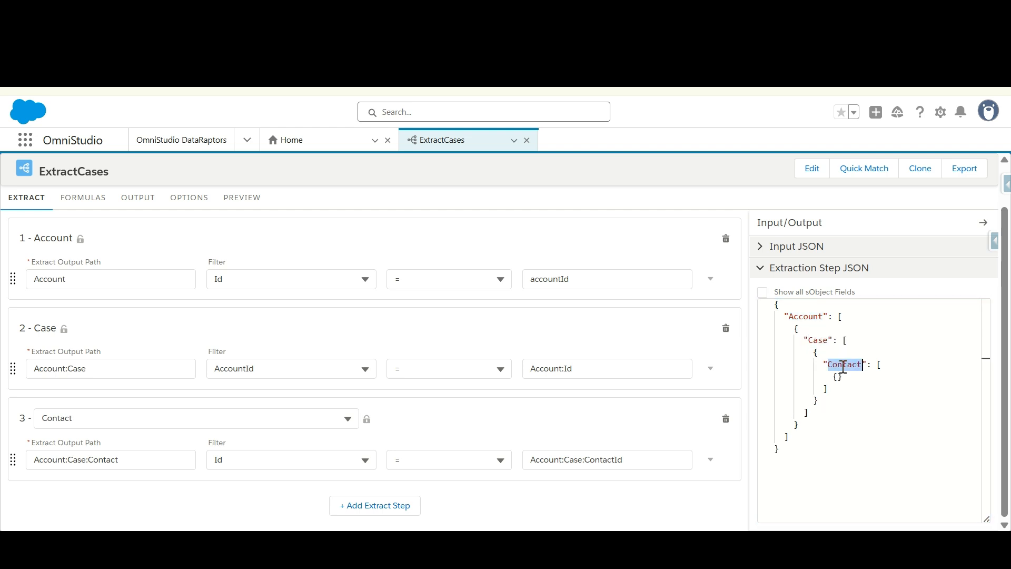
{"action": "left_click", "coordinate": [843, 364]}
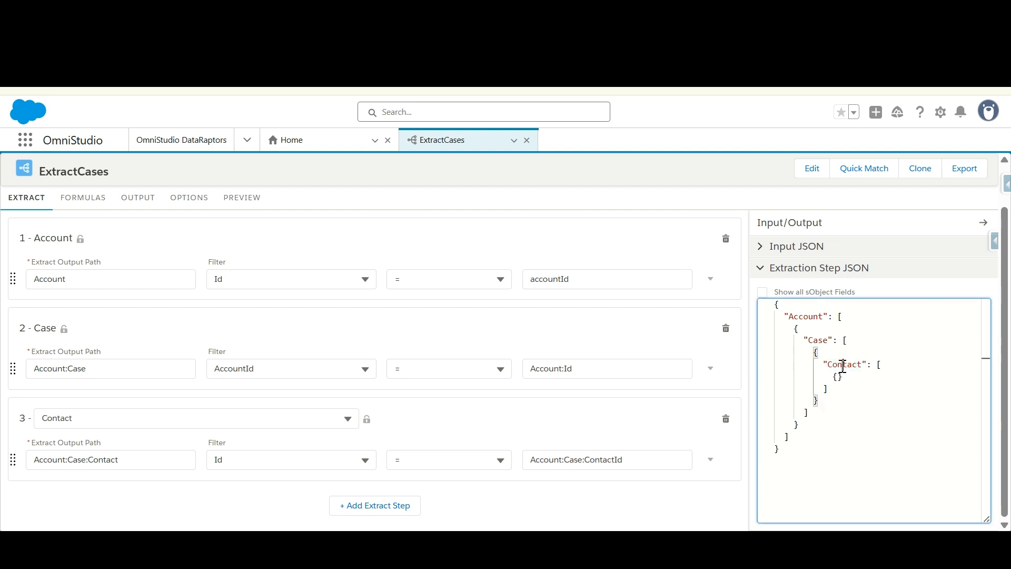
Add a new output mapping with the extract JSON path Account:Case:Contact:Birthdate.
{"action": "scroll", "coordinate": [125, 279], "scroll_direction": "up", "scroll_amount": 1}
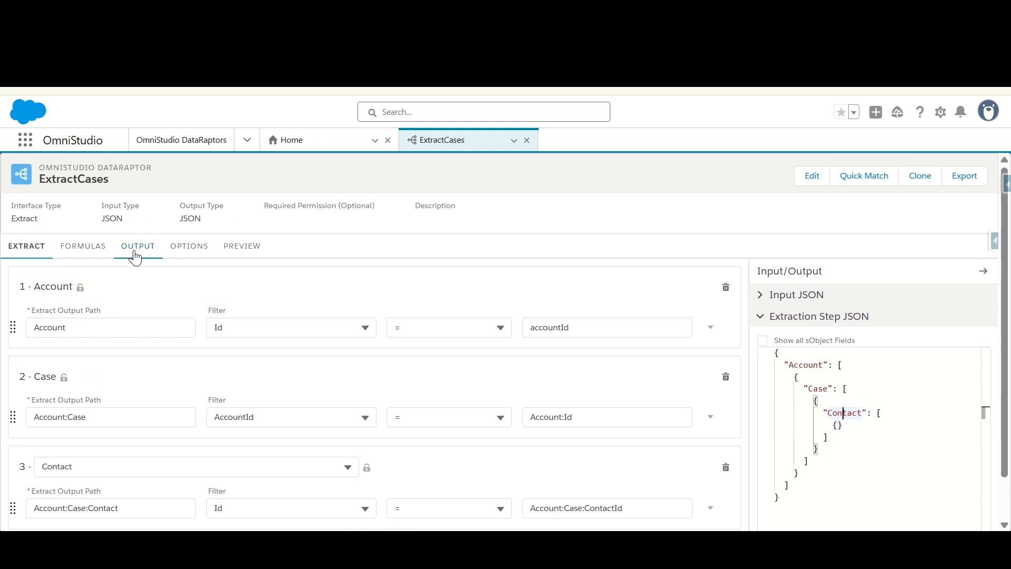
{"action": "left_click", "coordinate": [134, 248]}
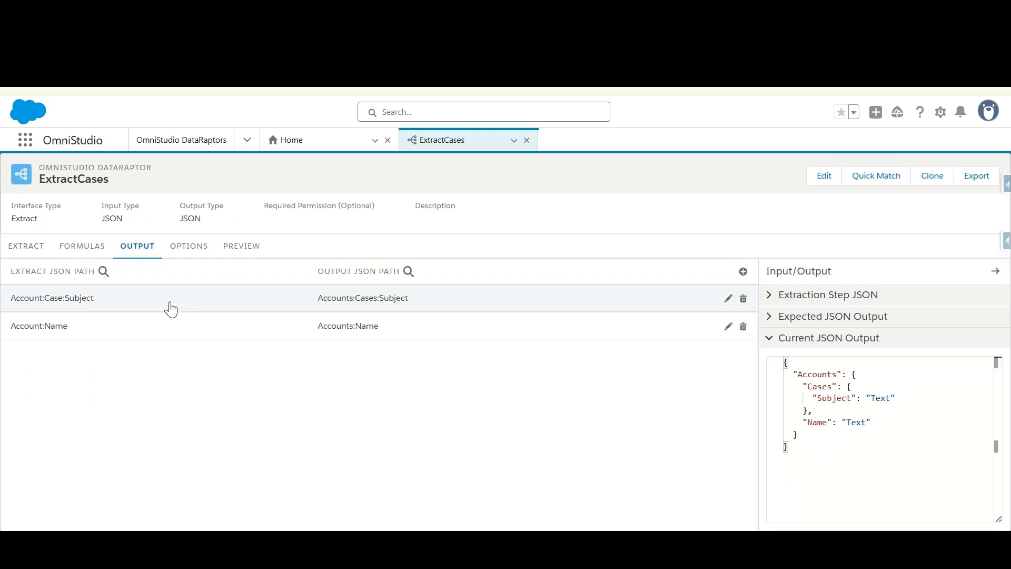
{"action": "left_click", "coordinate": [743, 272]}
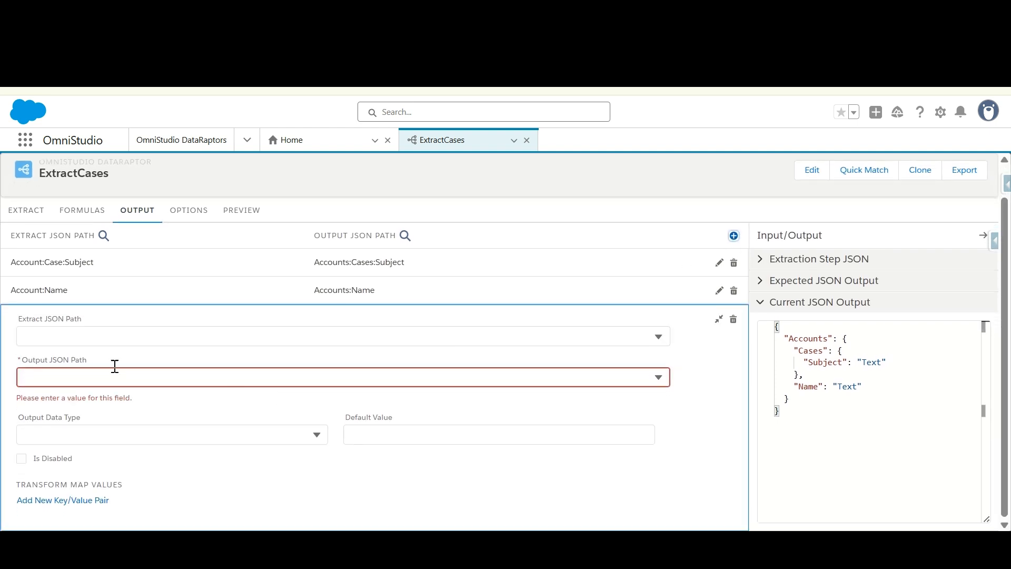
{"action": "left_click", "coordinate": [255, 337]}
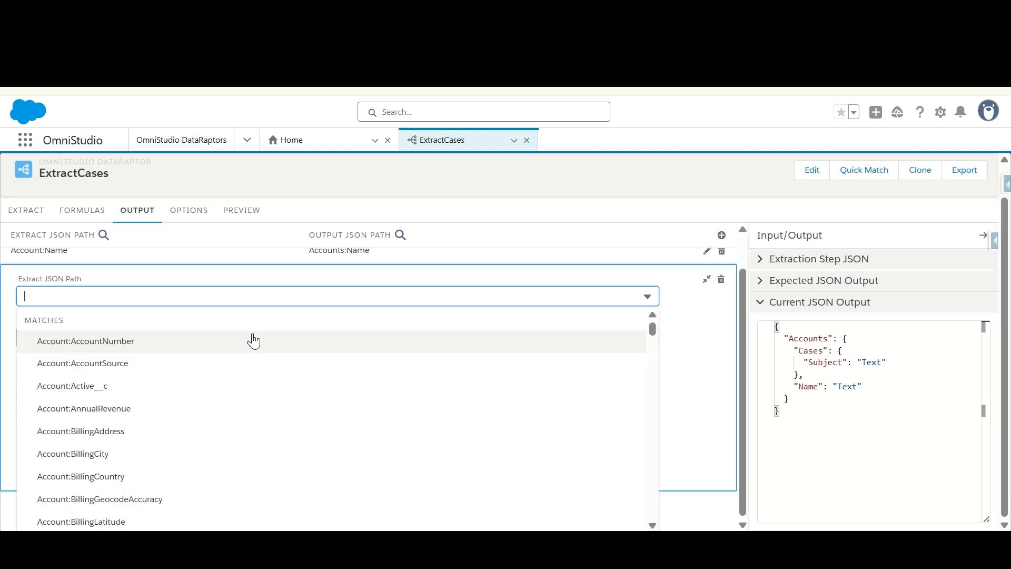
{"action": "type", "text": "Account:"}
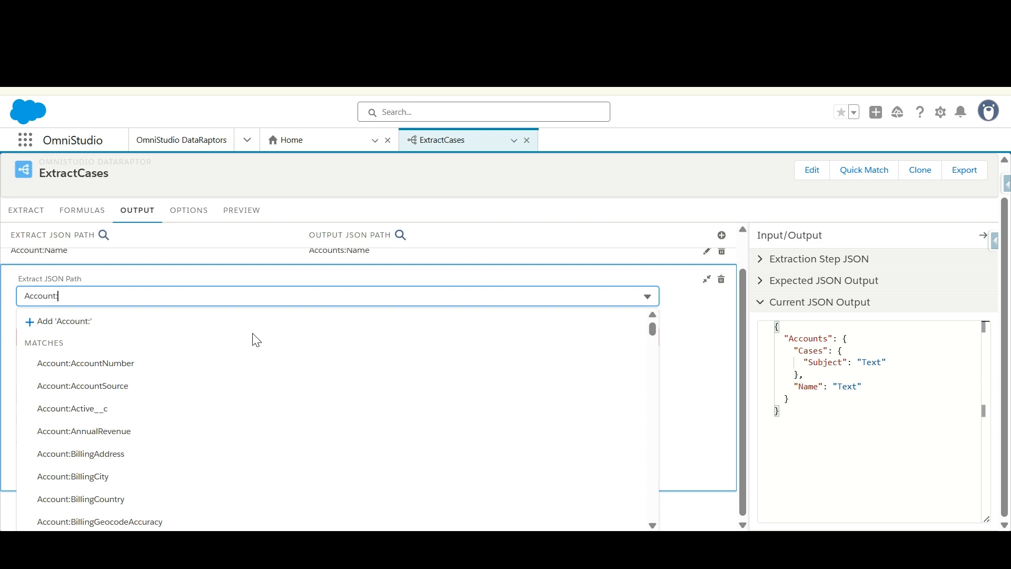
{"action": "type", "text": "Ca"}
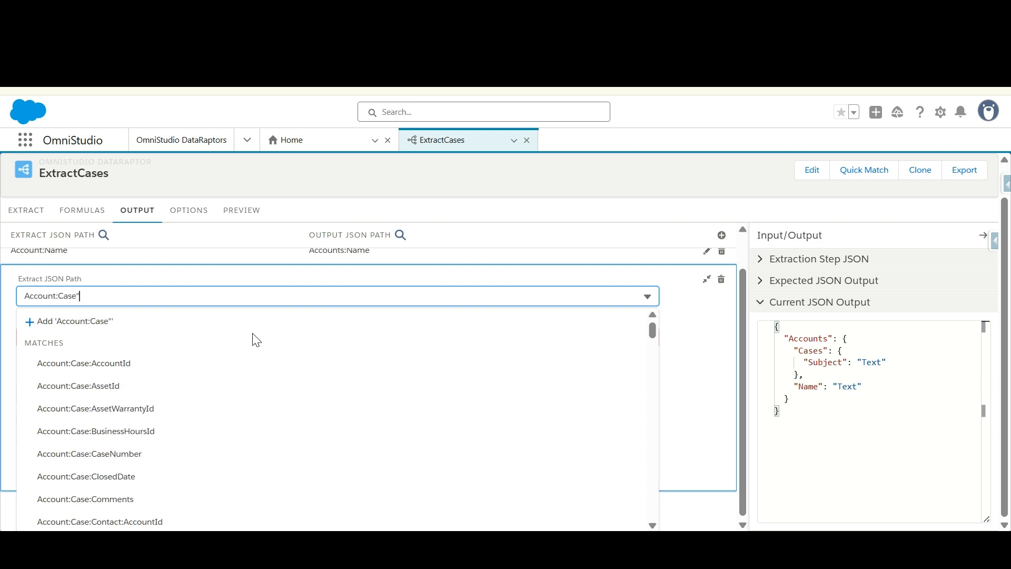
{"action": "type", "text": "se:Contact"}
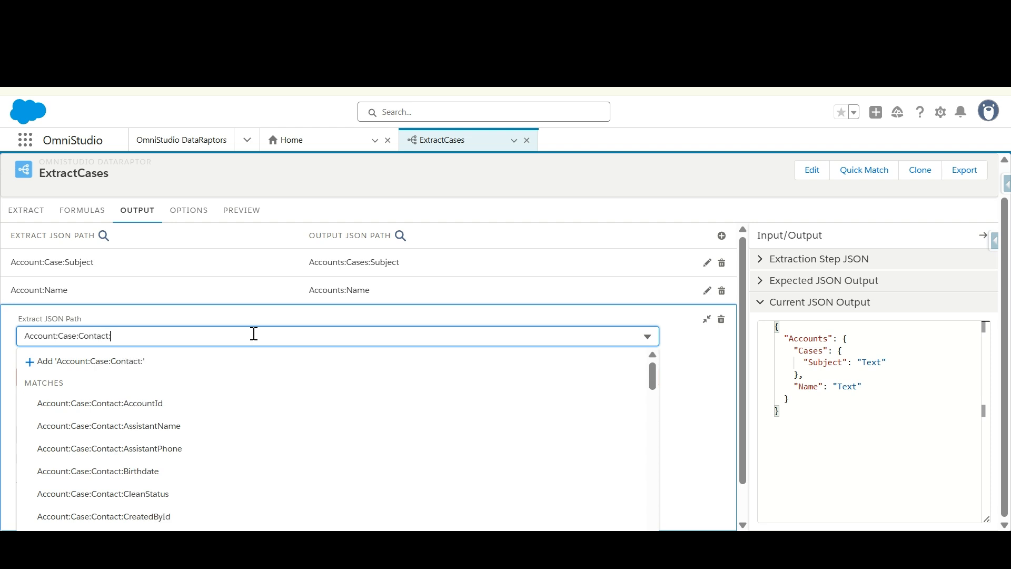
{"action": "type", "text": ":birth"}
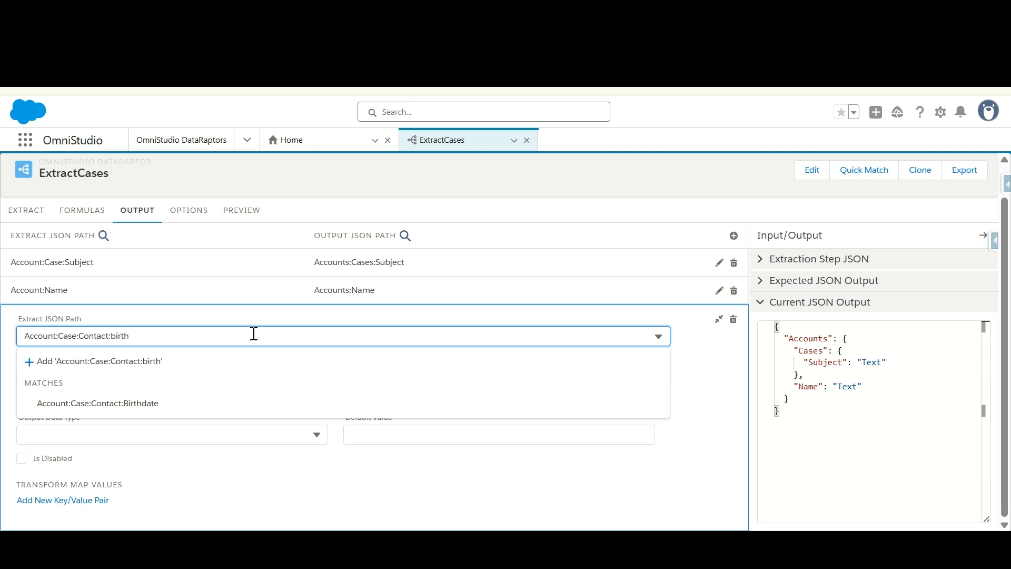
{"action": "left_click", "coordinate": [125, 410]}
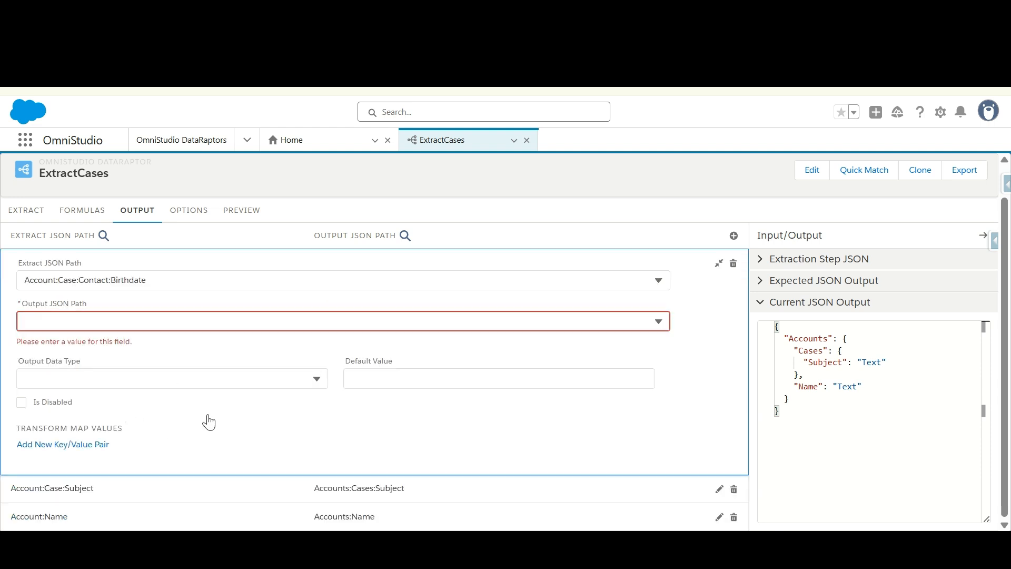
Set the contact birthdate mapping's output JSON path to Accounts:Cases:Contacts:Birthdate.
{"action": "left_click", "coordinate": [67, 321]}
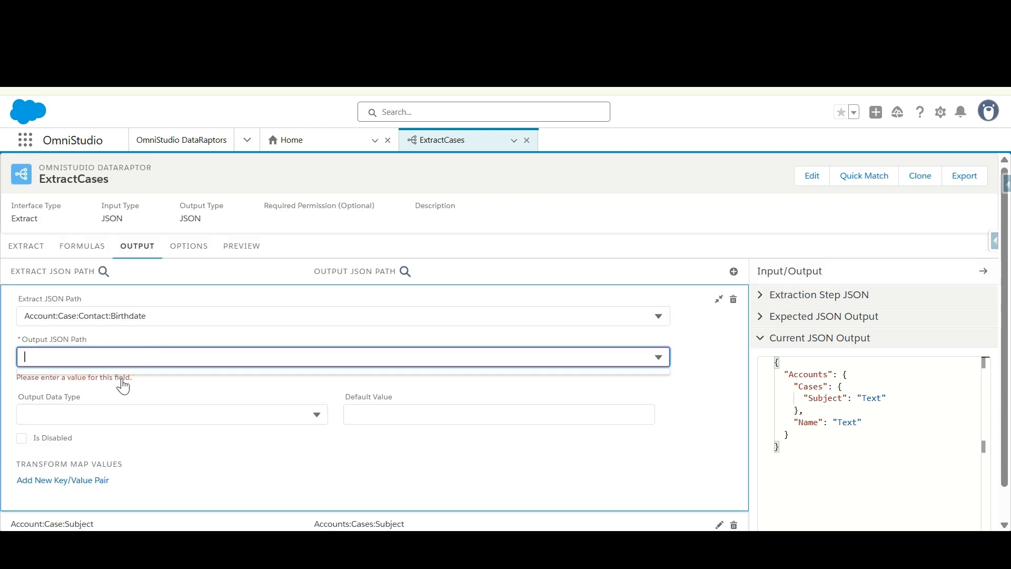
{"action": "type", "text": "Account"}
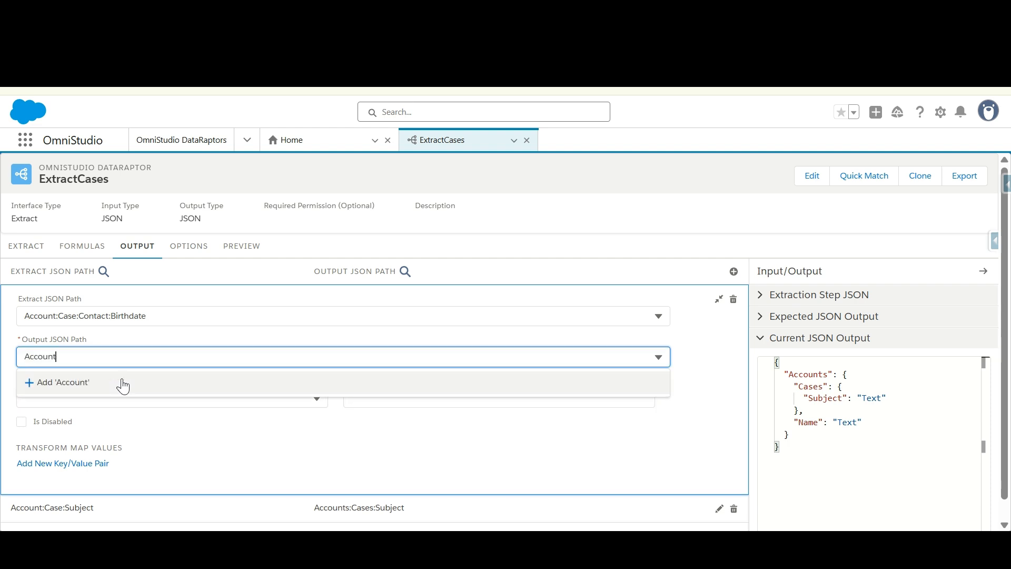
{"action": "type", "text": "s:Cases:Contacts:Bir"}
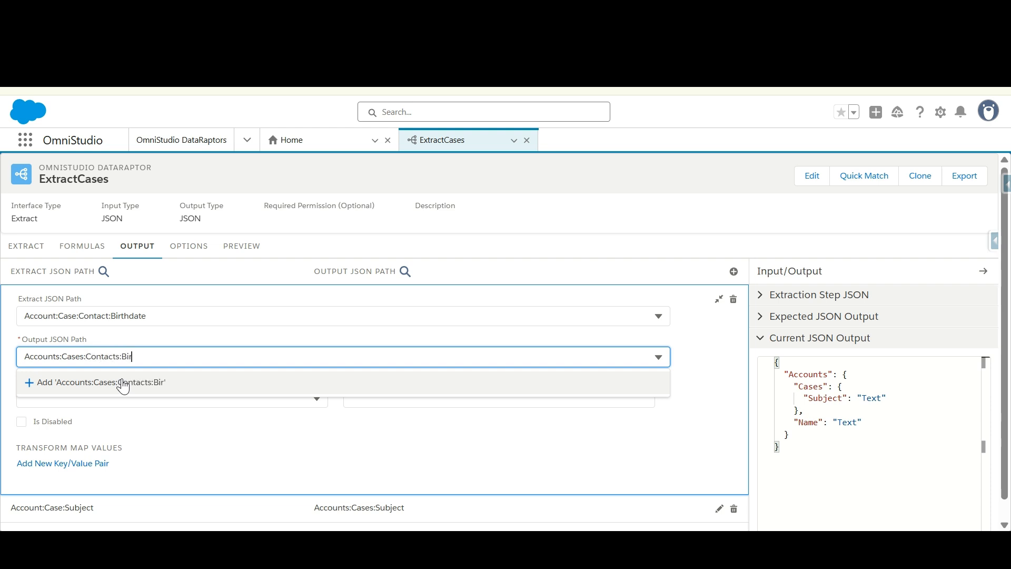
{"action": "type", "text": "thdat"}
{"action": "type", "text": "ate"}
{"action": "left_click", "coordinate": [123, 387]}
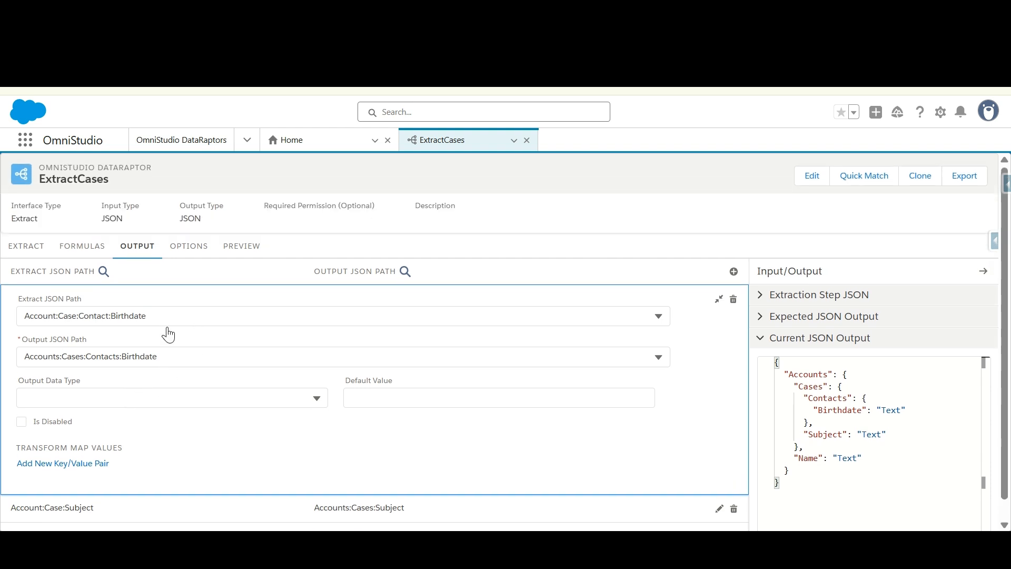
Execute the preview with the existing accountId and inspect the Contacts node under the first case.
{"action": "left_click", "coordinate": [241, 251]}
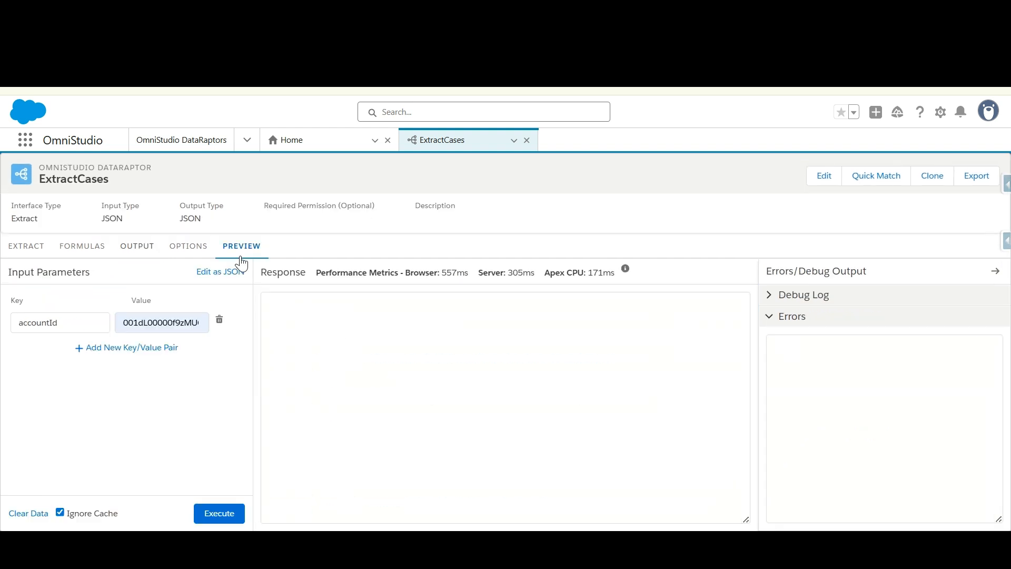
{"action": "left_click", "coordinate": [218, 514]}
{"action": "left_click", "coordinate": [370, 383]}
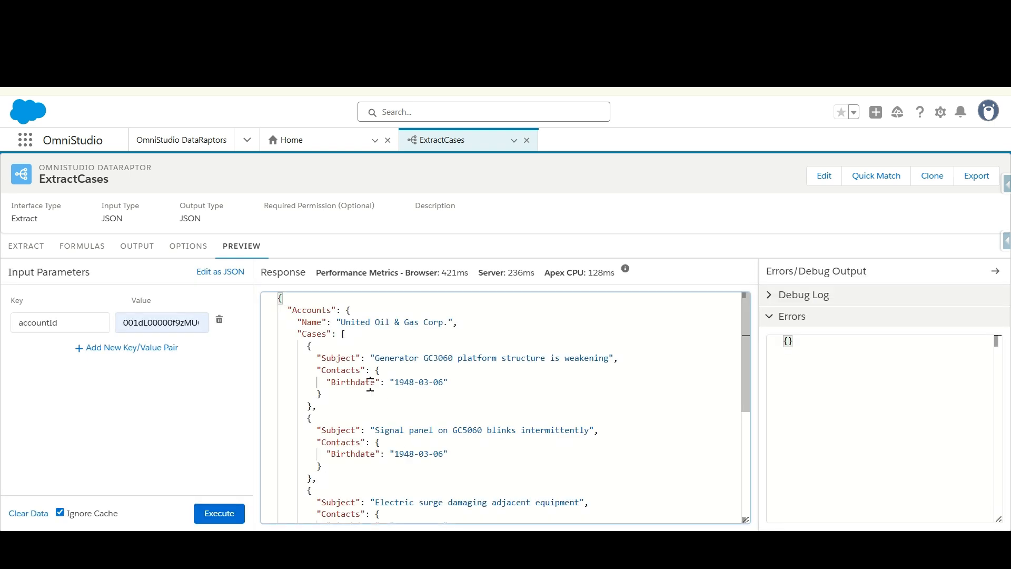
{"action": "left_click", "coordinate": [327, 371]}
{"action": "double_click", "coordinate": [327, 371]}
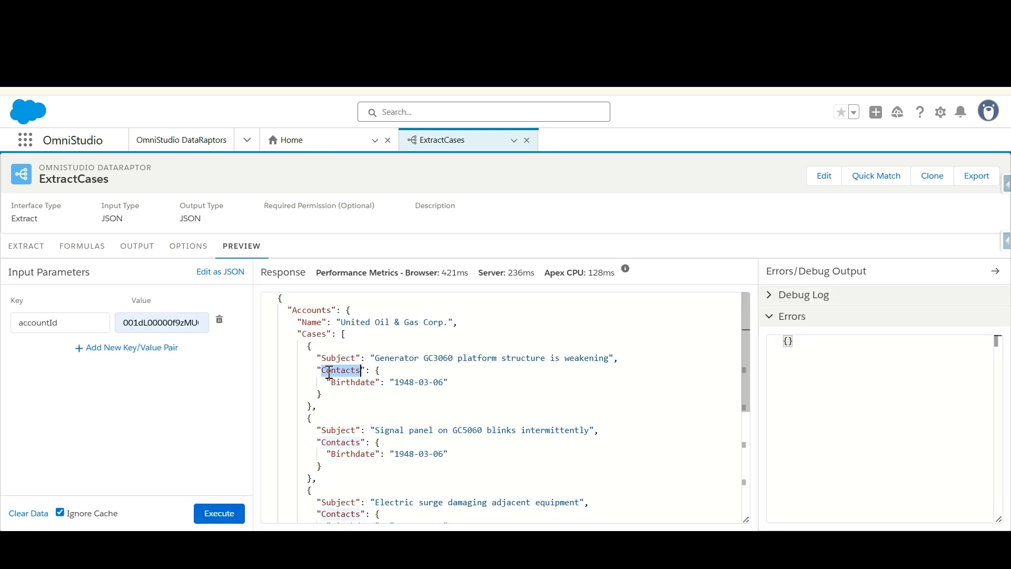
Examine the account name and the first case's subject and contact birthdate in the preview response.
{"action": "double_click", "coordinate": [319, 310]}
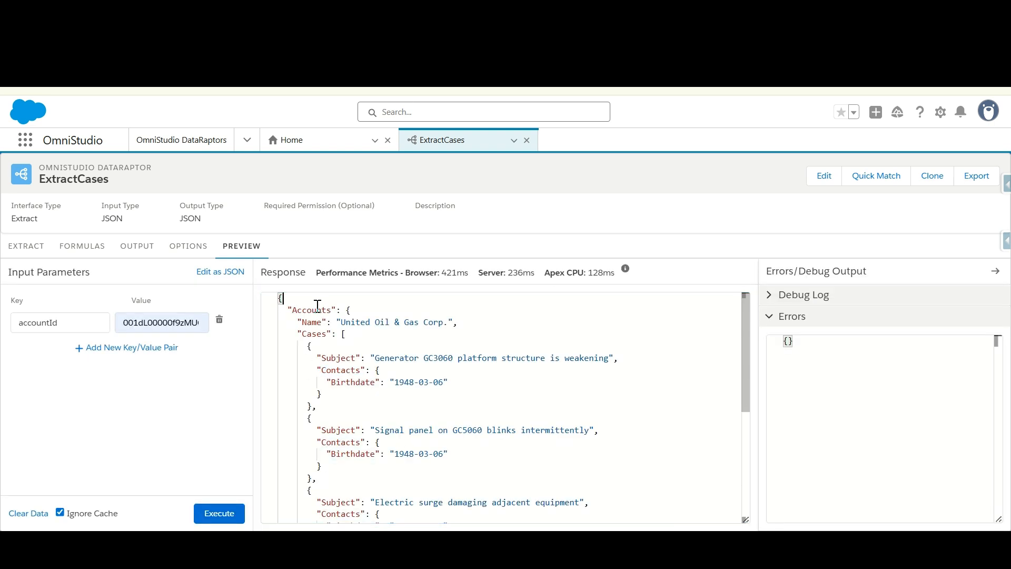
{"action": "left_click", "coordinate": [342, 322]}
{"action": "scroll", "coordinate": [343, 445], "scroll_direction": "down", "scroll_amount": 1}
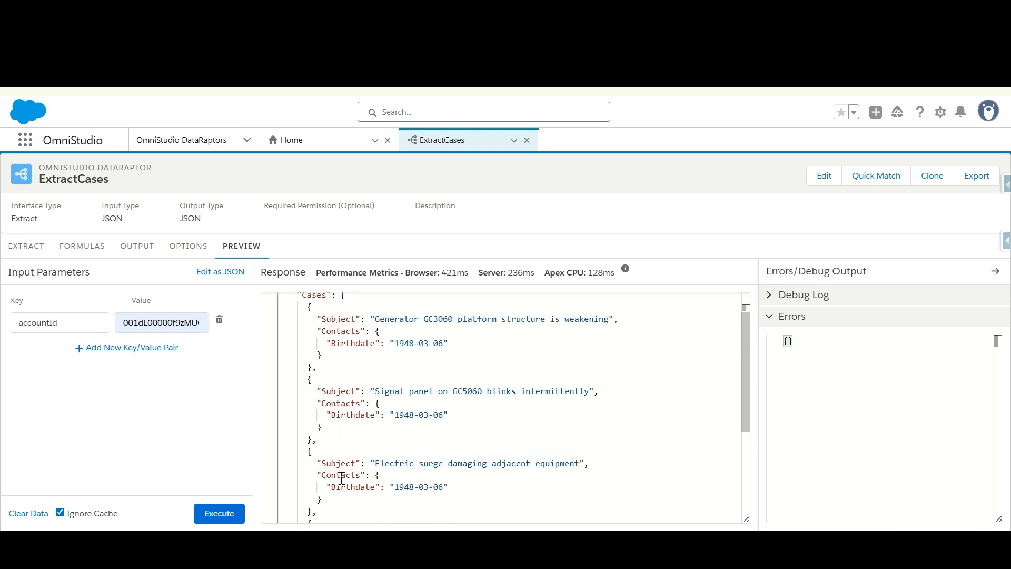
{"action": "scroll", "coordinate": [341, 475], "scroll_direction": "up", "scroll_amount": 1}
{"action": "left_click", "coordinate": [377, 358]}
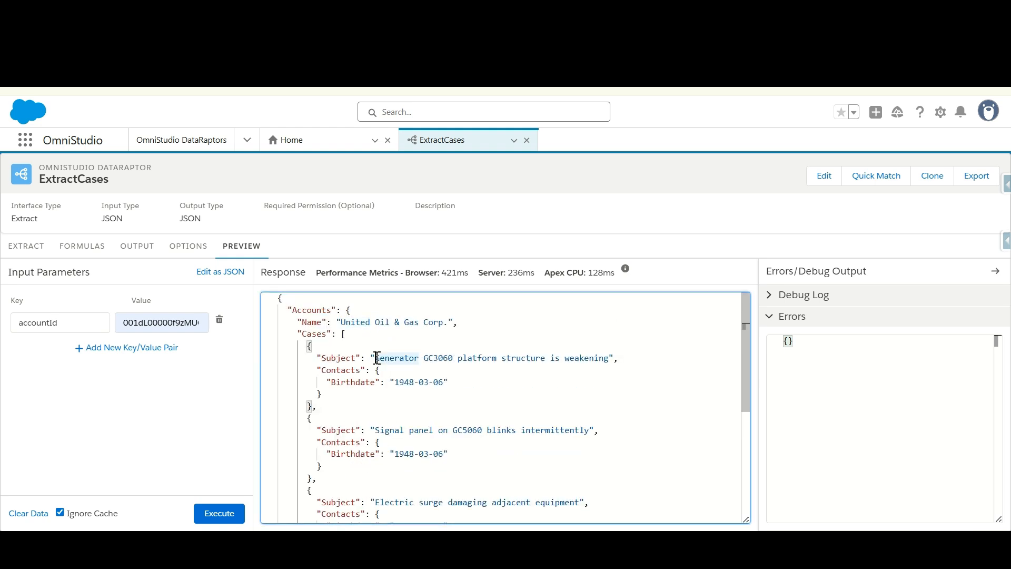
{"action": "left_click_drag", "start_coordinate": [377, 358], "coordinate": [434, 358]}
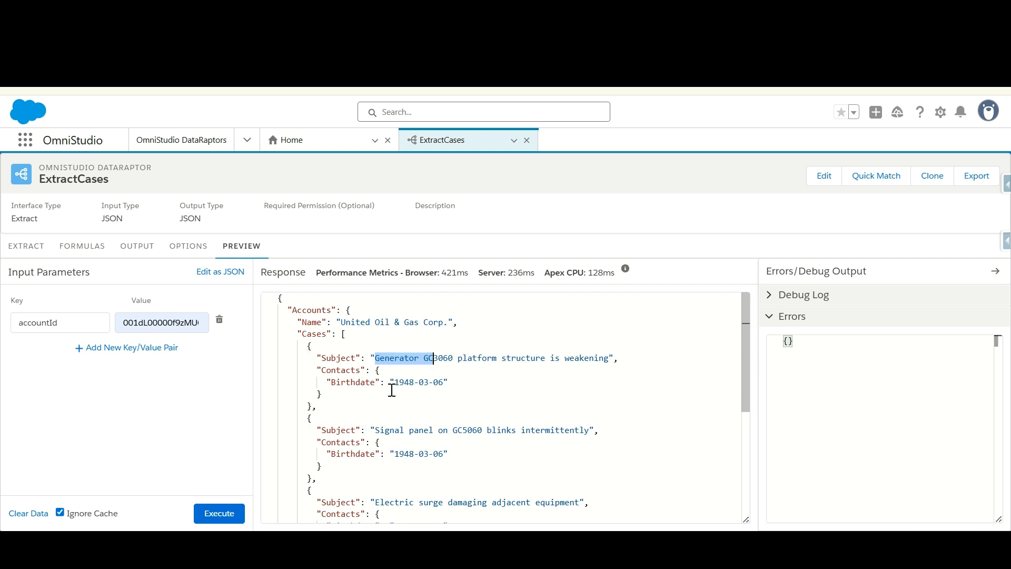
{"action": "double_click", "coordinate": [354, 383]}
{"action": "double_click", "coordinate": [415, 385]}
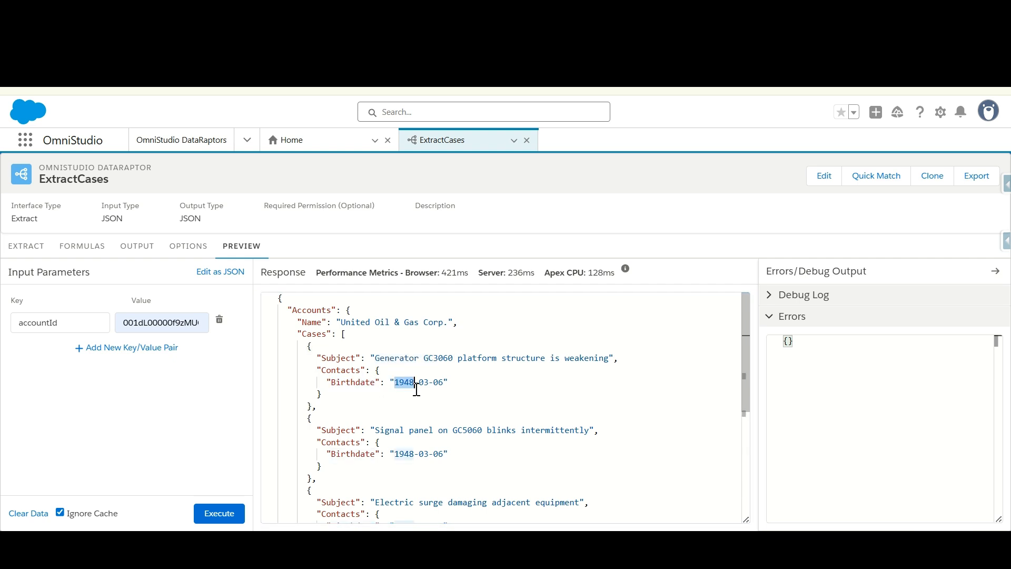
Compare the contact birthdates across the remaining cases in the preview response.
{"action": "scroll", "coordinate": [416, 391], "scroll_direction": "down", "scroll_amount": 1}
{"action": "scroll", "coordinate": [416, 391], "scroll_direction": "down", "scroll_amount": 3}
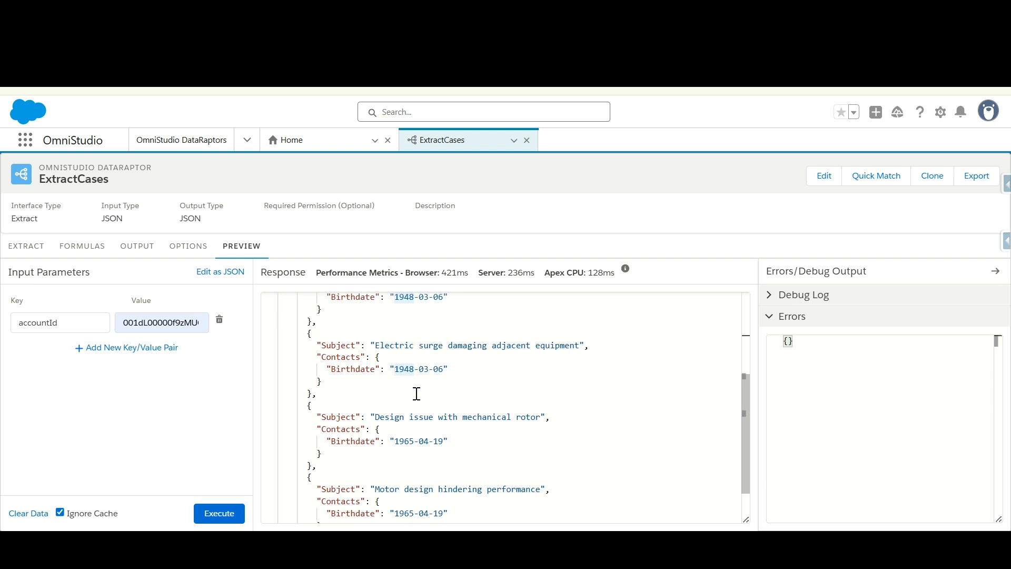
{"action": "scroll", "coordinate": [416, 394], "scroll_direction": "down", "scroll_amount": 1}
{"action": "scroll", "coordinate": [392, 339], "scroll_direction": "up", "scroll_amount": 1}
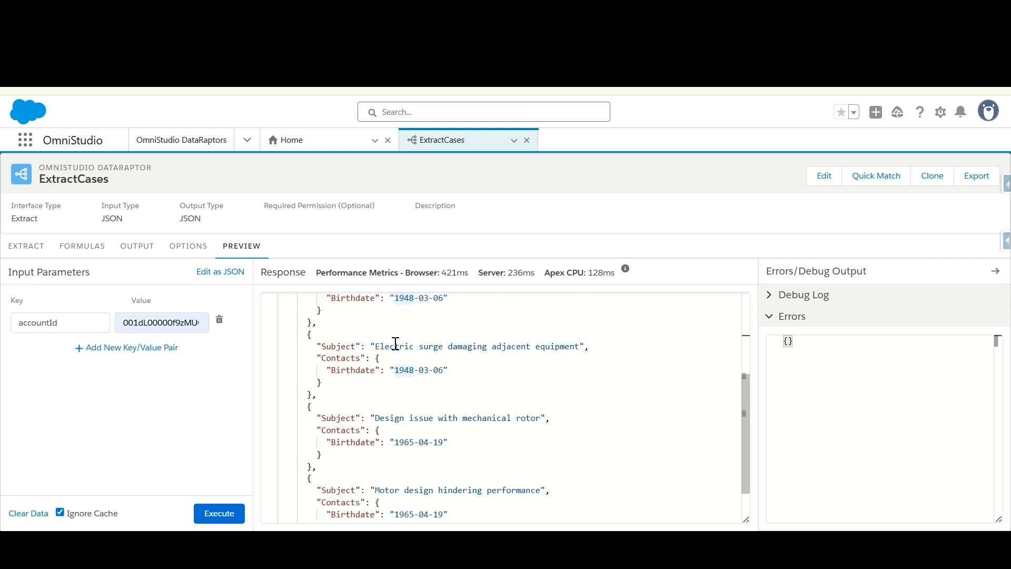
{"action": "left_click_drag", "start_coordinate": [355, 370], "coordinate": [474, 369]}
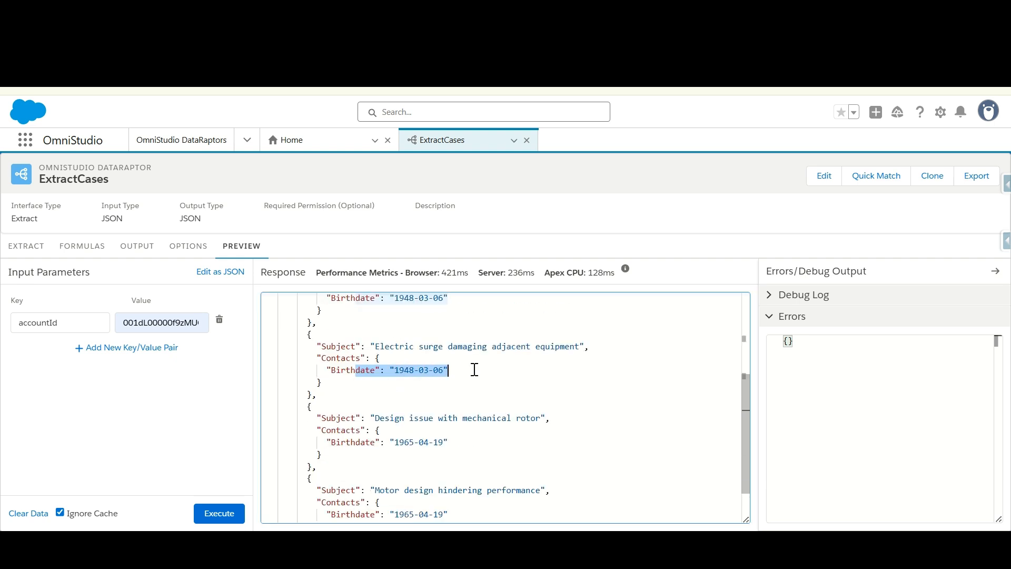
{"action": "left_click_drag", "start_coordinate": [386, 443], "coordinate": [447, 444]}
{"action": "scroll", "coordinate": [463, 442], "scroll_direction": "down", "scroll_amount": 1}
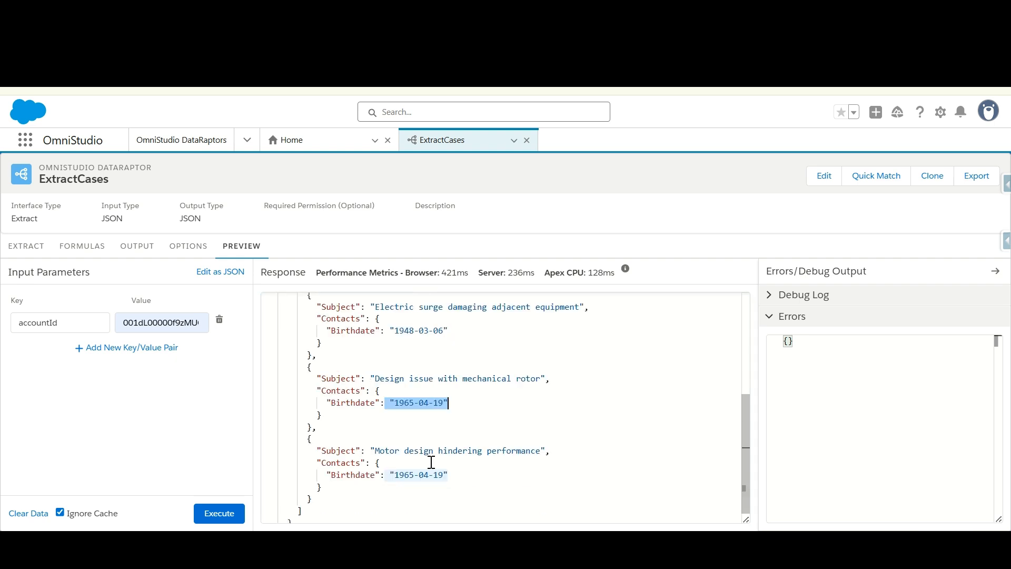
{"action": "scroll", "coordinate": [428, 457], "scroll_direction": "up", "scroll_amount": 4}
{"action": "scroll", "coordinate": [430, 458], "scroll_direction": "up", "scroll_amount": 1}
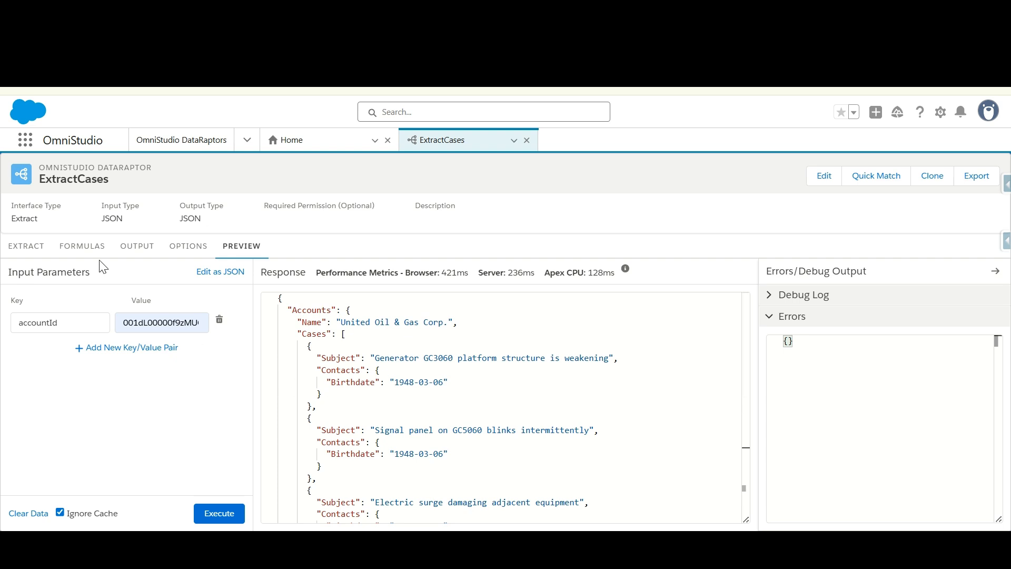
Add a formula and start it as a CONCAT function with Account:Case:Contact:Salutation as the first argument.
{"action": "left_click", "coordinate": [84, 247]}
{"action": "left_click", "coordinate": [357, 290]}
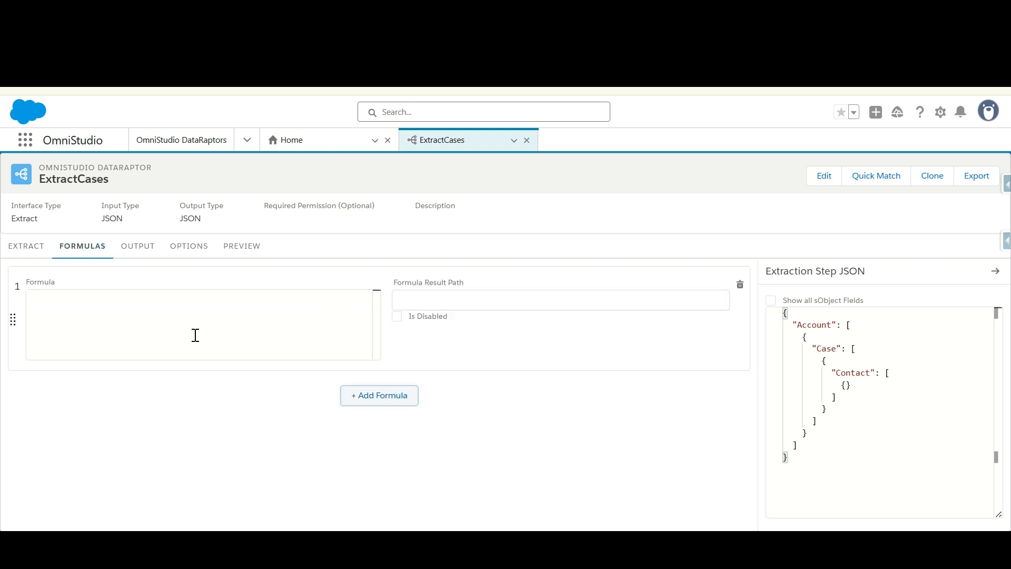
{"action": "left_click", "coordinate": [168, 337]}
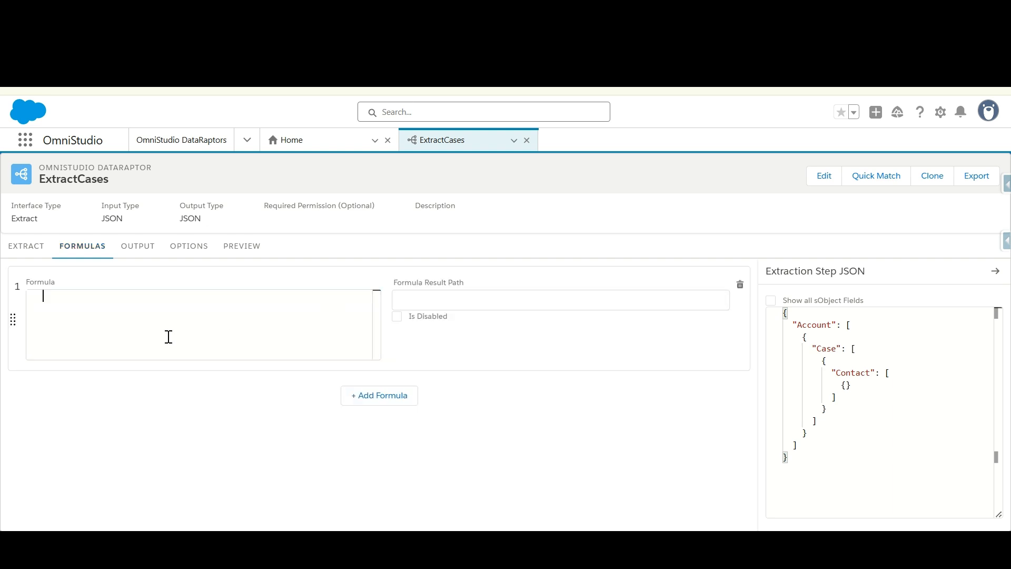
{"action": "type", "text": "CONCAT"}
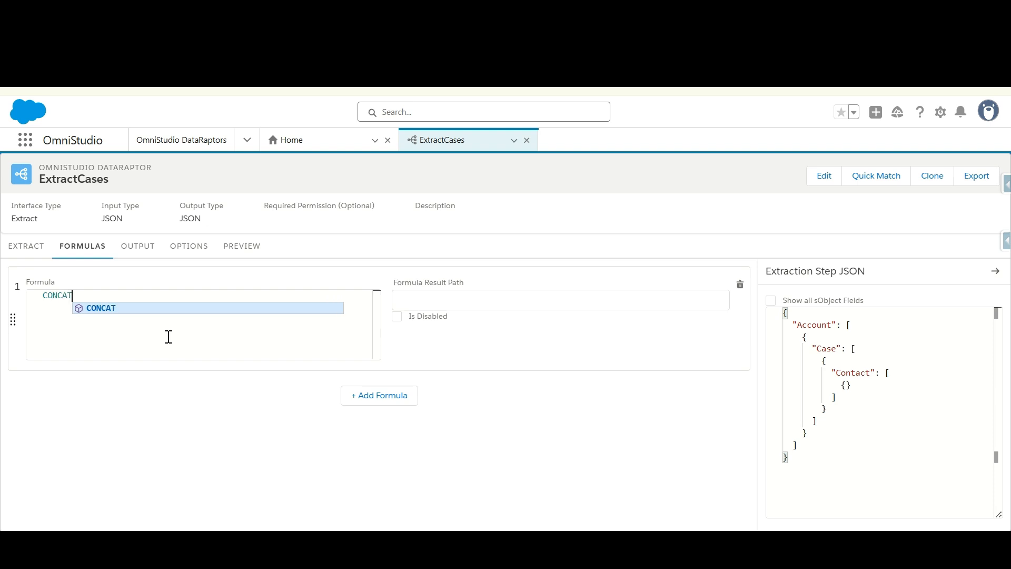
{"action": "type", "text": "("}
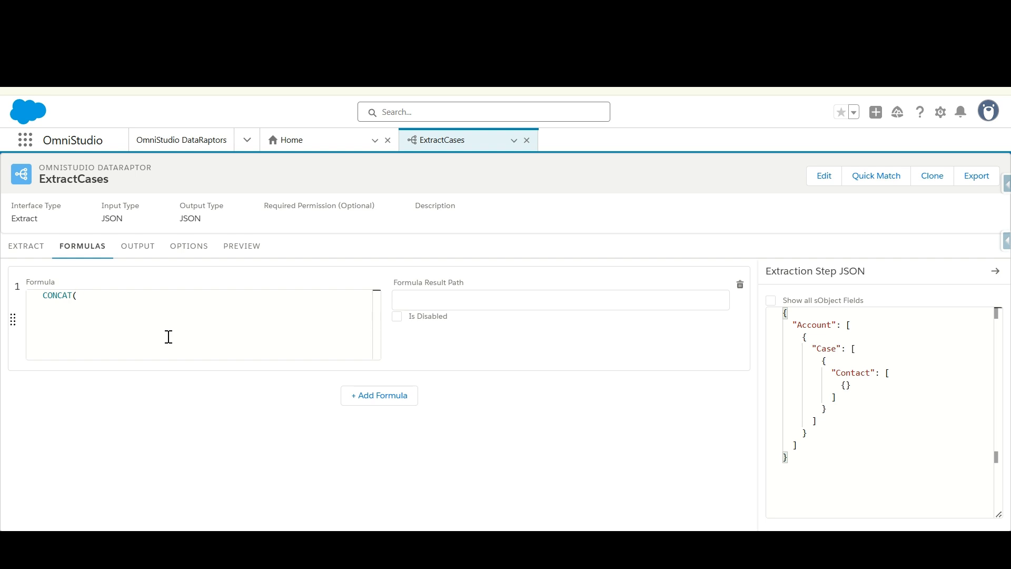
{"action": "type", "text": "Account:Case:Con"}
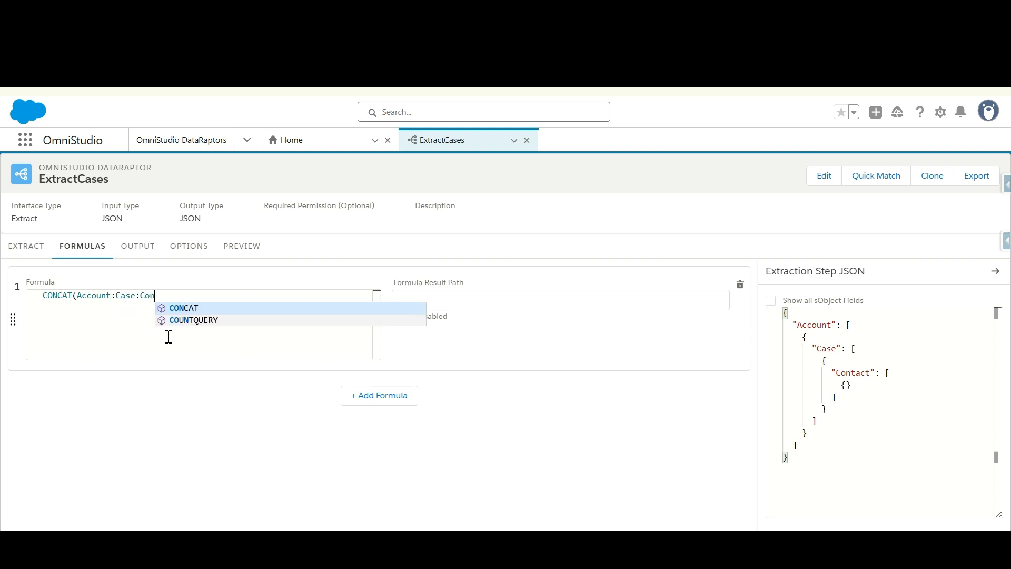
{"action": "type", "text": "tact:Sal"}
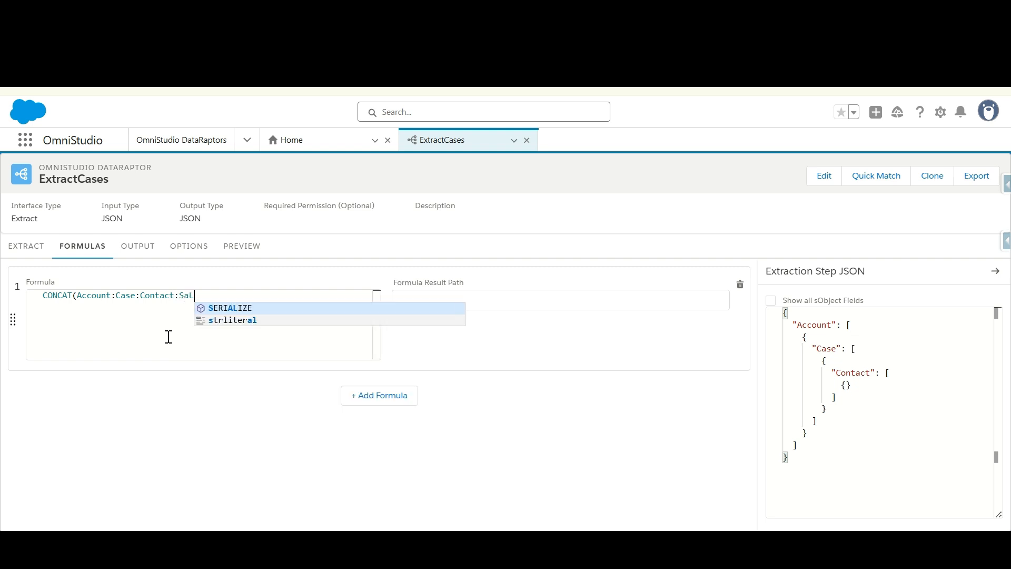
{"action": "key", "text": "BackSpace"}
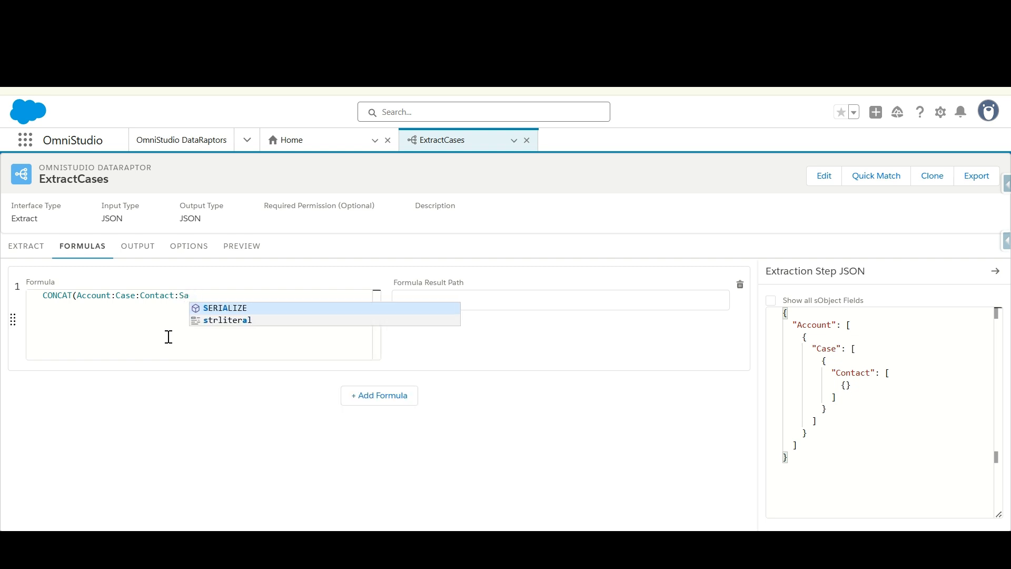
{"action": "type", "text": "lu"}
{"action": "type", "text": "lu"}
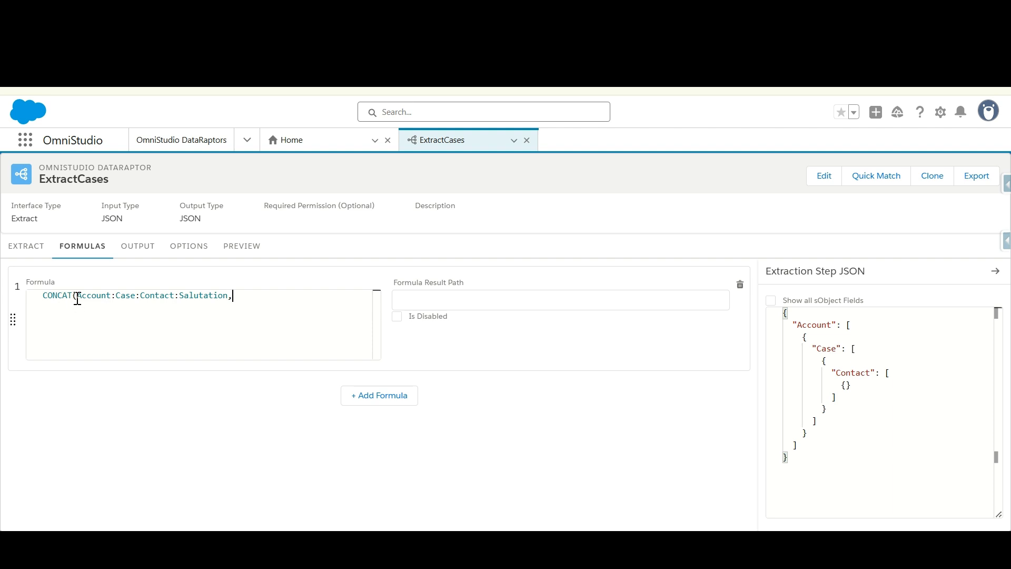
Complete the CONCAT formula with Account:Case:Contact:Name as its second argument.
{"action": "left_click_drag", "start_coordinate": [77, 295], "coordinate": [183, 301]}
{"action": "key", "text": "ctrl+c"}
{"action": "left_click", "coordinate": [277, 295]}
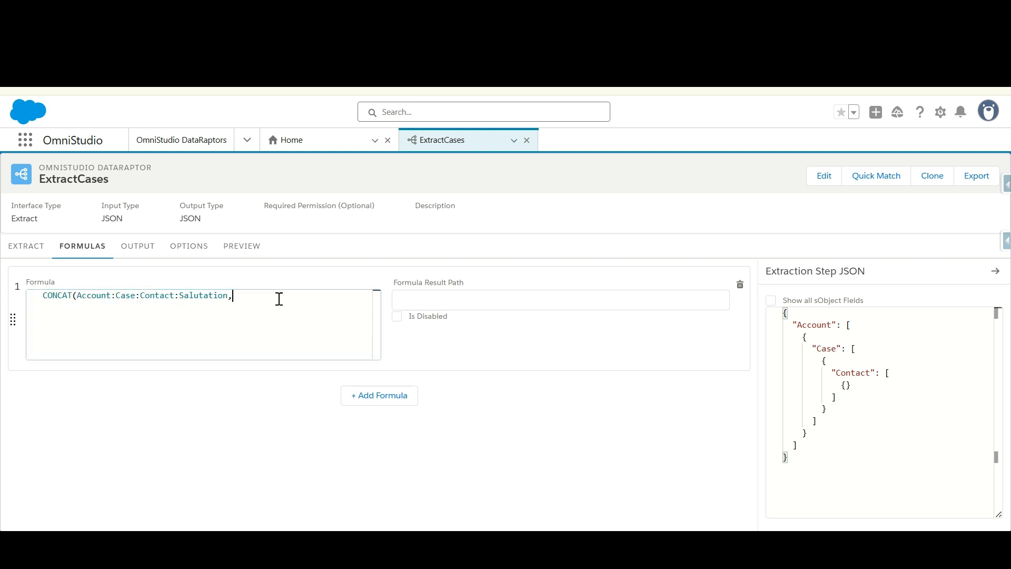
{"action": "key", "text": "ctrl+v"}
{"action": "type", "text": ":"}
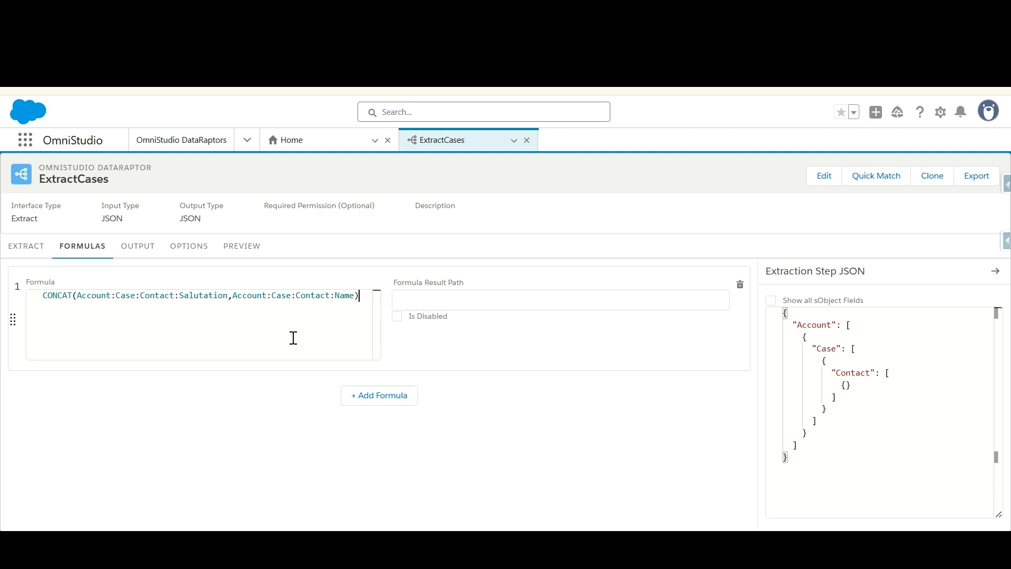
Set the formula's result path to Account:Case:Contact:ConcatName.
{"action": "left_click", "coordinate": [196, 306]}
{"action": "key", "text": "ctrl+a"}
{"action": "left_click_drag", "start_coordinate": [233, 295], "coordinate": [331, 295]}
{"action": "key", "text": "ctrl+c"}
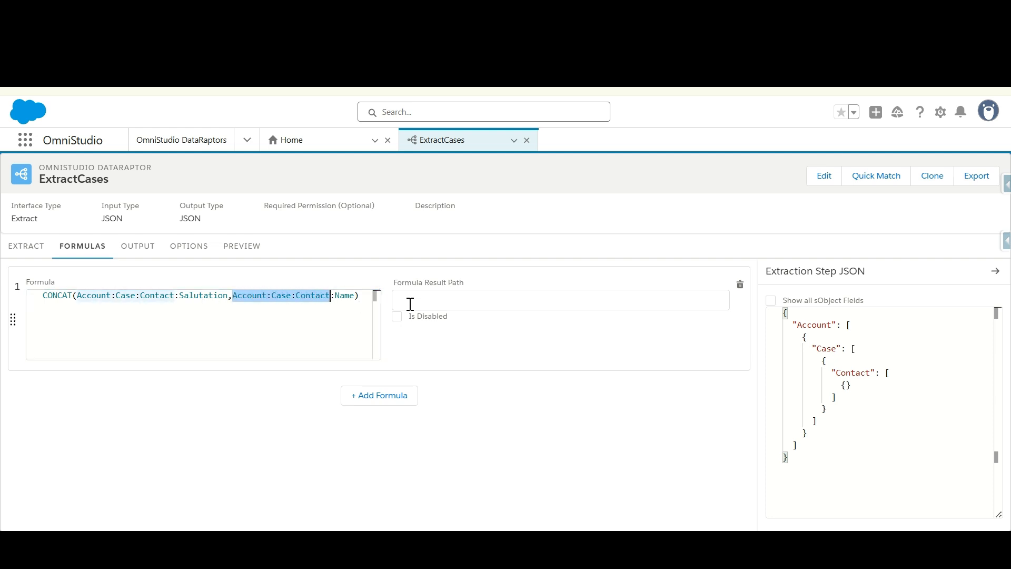
{"action": "left_click", "coordinate": [412, 302]}
{"action": "key", "text": "ctrl+v"}
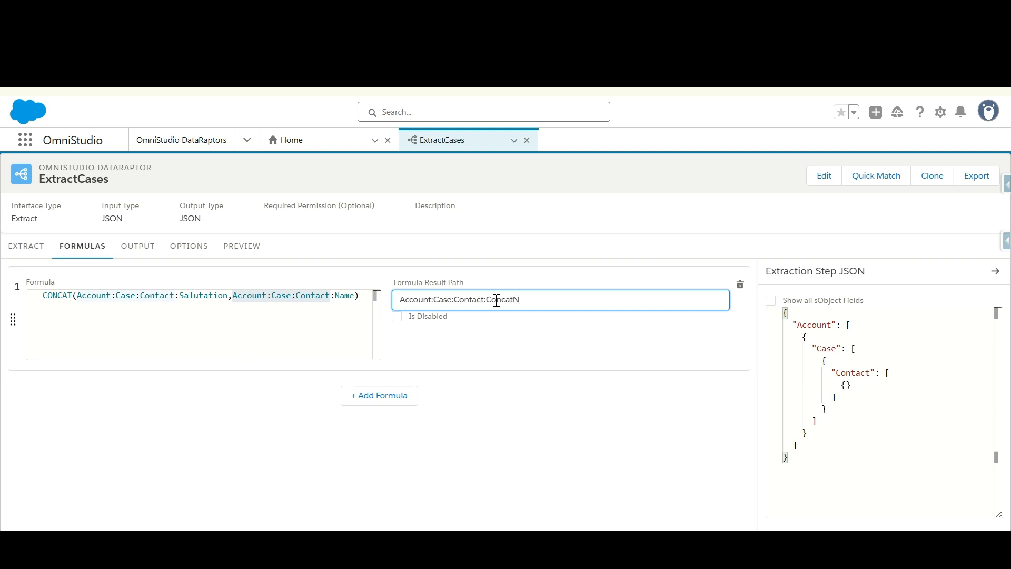
{"action": "type", "text": "ame"}
Copy the formula result path and add an output mapping with Account:Case:Contact:ConcatName as its extract JSON path.
{"action": "triple_click", "coordinate": [496, 300]}
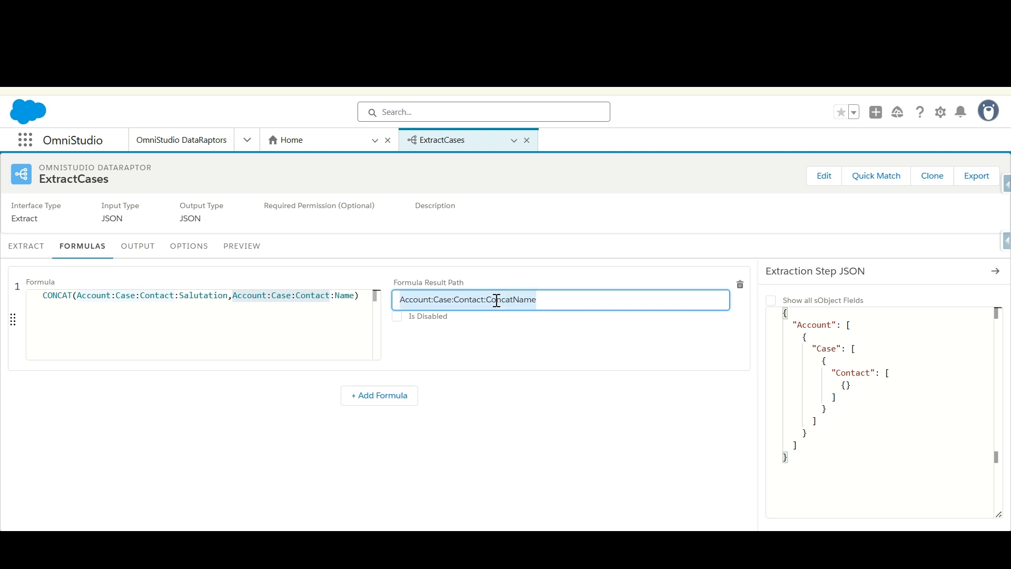
{"action": "left_click", "coordinate": [508, 410]}
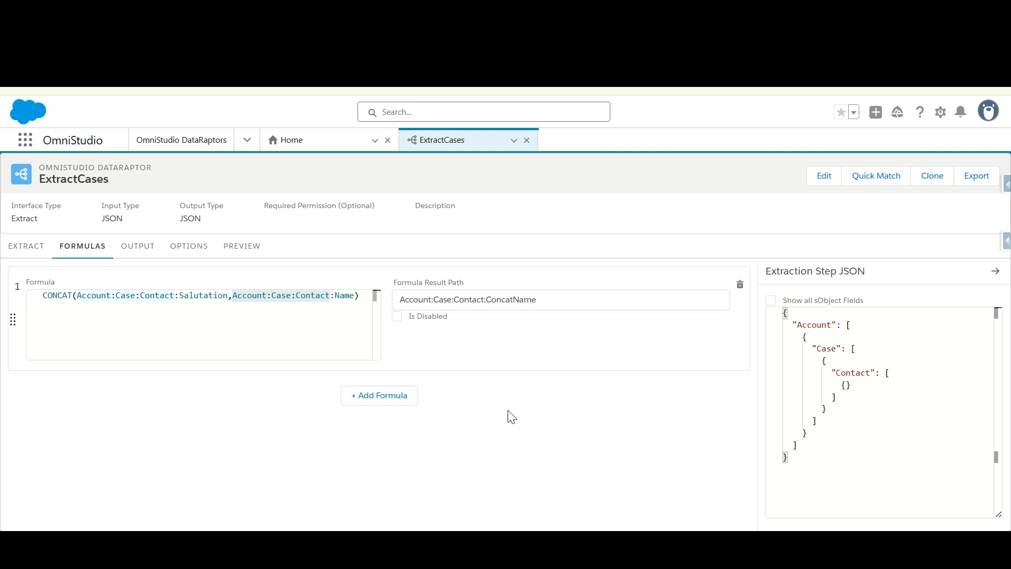
{"action": "triple_click", "coordinate": [490, 303]}
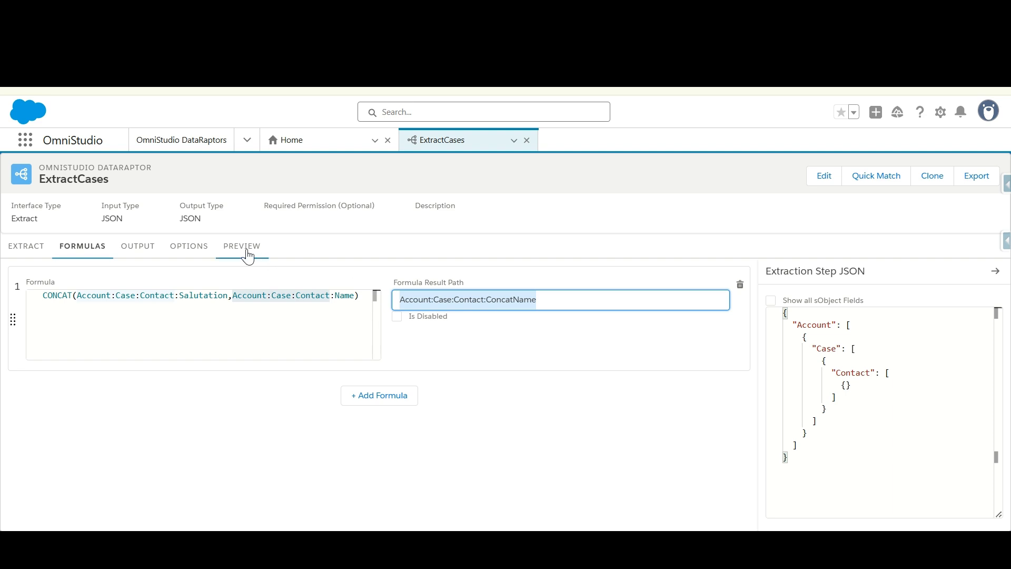
{"action": "left_click", "coordinate": [131, 248]}
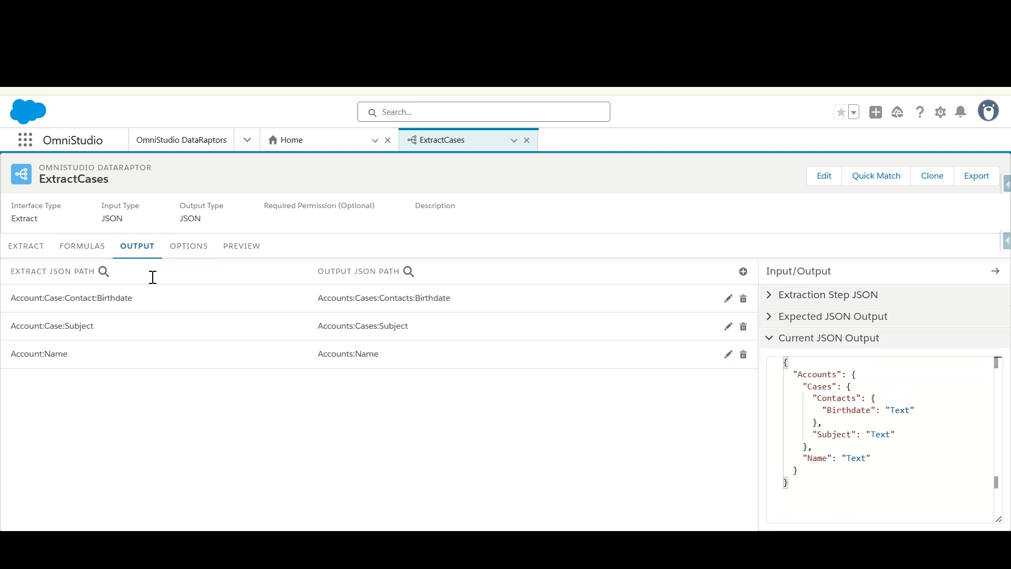
{"action": "left_click", "coordinate": [743, 272]}
{"action": "left_click", "coordinate": [160, 329]}
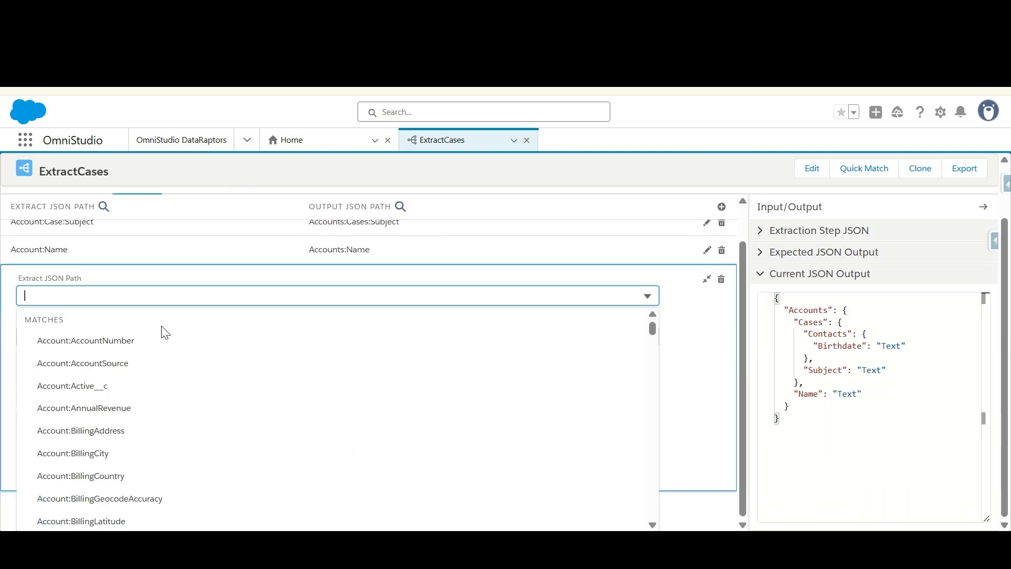
{"action": "key", "text": "ctrl+v"}
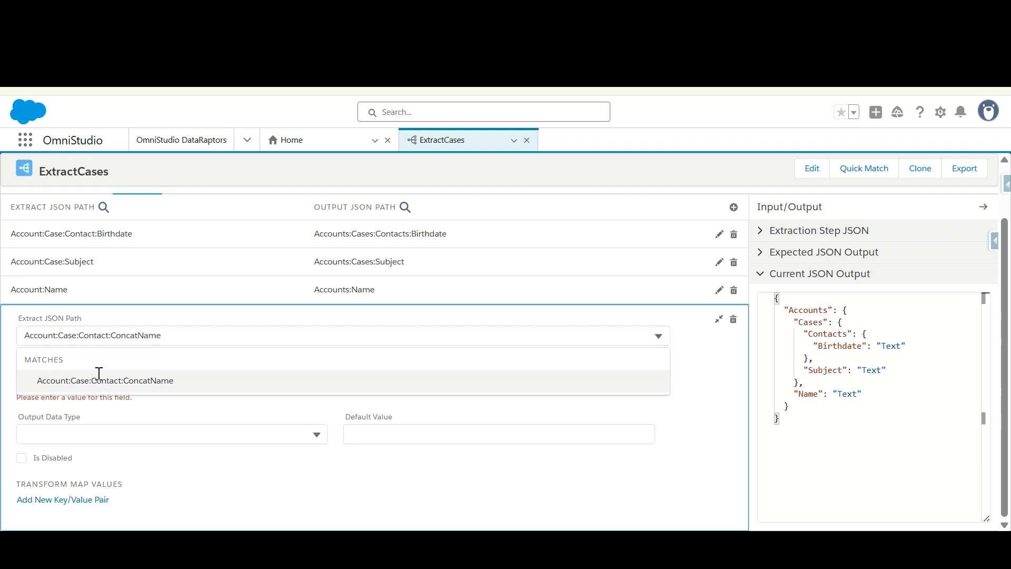
{"action": "left_click", "coordinate": [98, 371]}
Set the ConcatName mapping's output JSON path to Account:Case:Contact:FullName.
{"action": "left_click", "coordinate": [86, 322]}
{"action": "key", "text": "ctrl+v"}
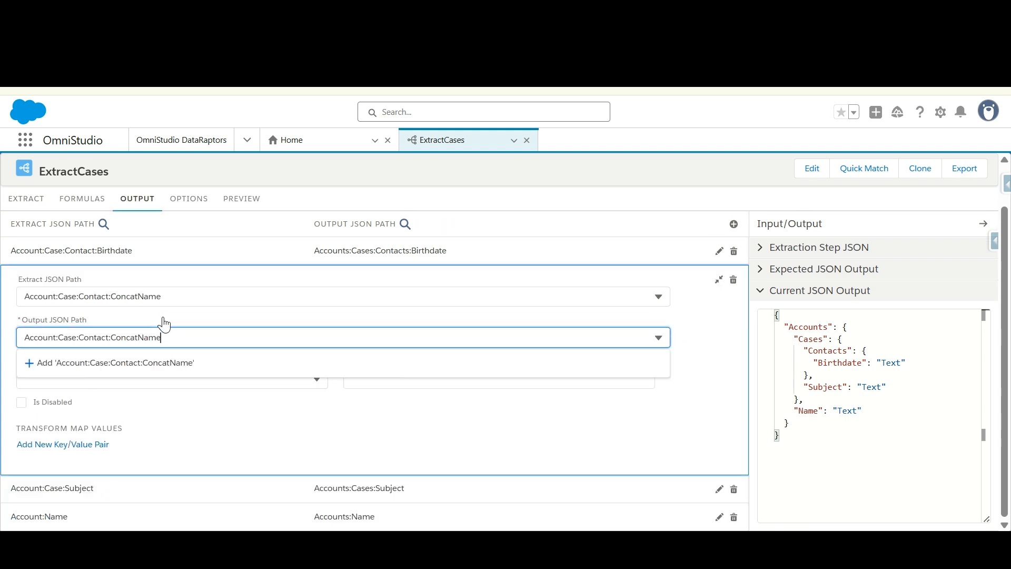
{"action": "key", "text": "BackSpace"}
{"action": "key", "text": "BackSpace"}
{"action": "key", "text": "BackSpace"}
{"action": "key", "text": "BackSpace"}
{"action": "key", "text": "BackSpace"}
{"action": "key", "text": "BackSpace"}
{"action": "key", "text": "BackSpace"}
{"action": "key", "text": "BackSpace"}
{"action": "key", "text": "BackSpace"}
{"action": "type", "text": "FullName"}
{"action": "left_click", "coordinate": [158, 363]}
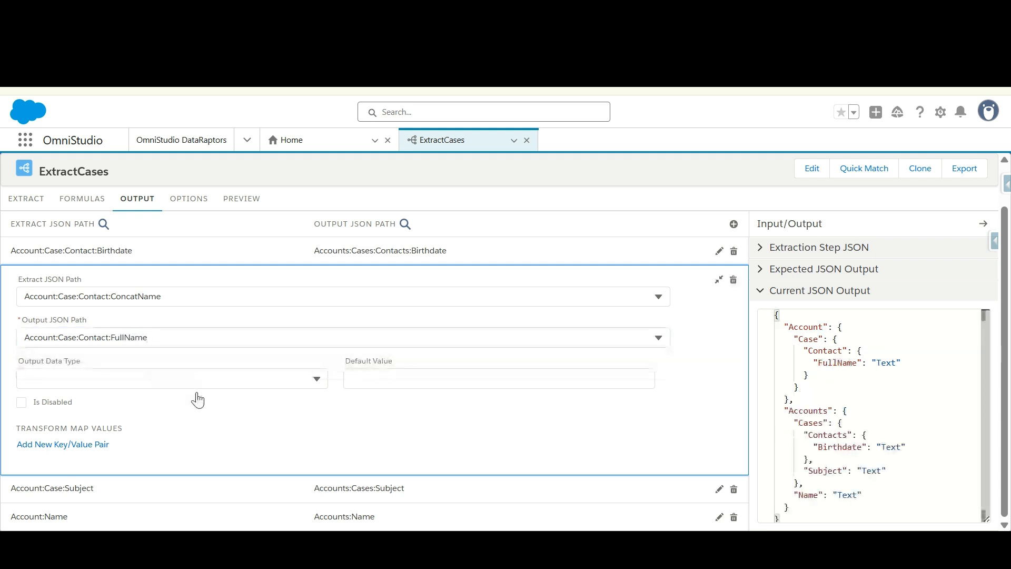
Execute the preview with the existing accountId and examine where the FullName values sit relative to the Accounts node.
{"action": "scroll", "coordinate": [200, 401], "scroll_direction": "up", "scroll_amount": 1}
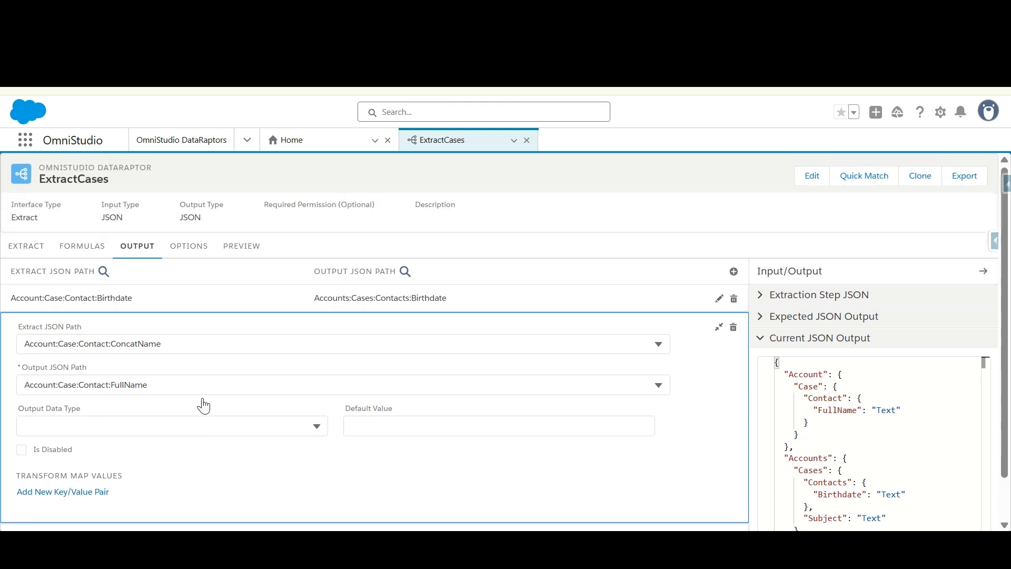
{"action": "left_click", "coordinate": [239, 258]}
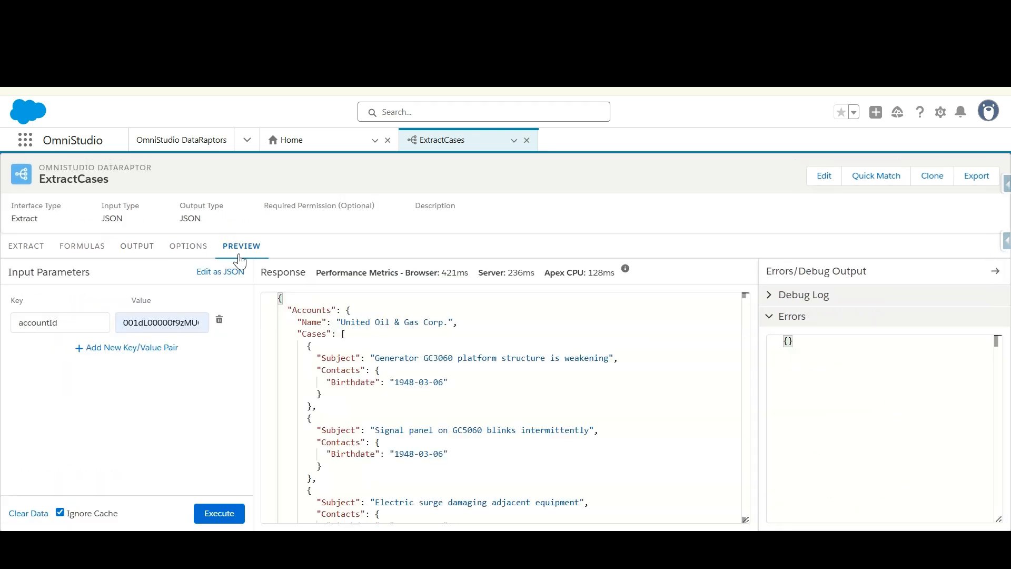
{"action": "left_click", "coordinate": [219, 513]}
{"action": "scroll", "coordinate": [421, 399], "scroll_direction": "down", "scroll_amount": 5}
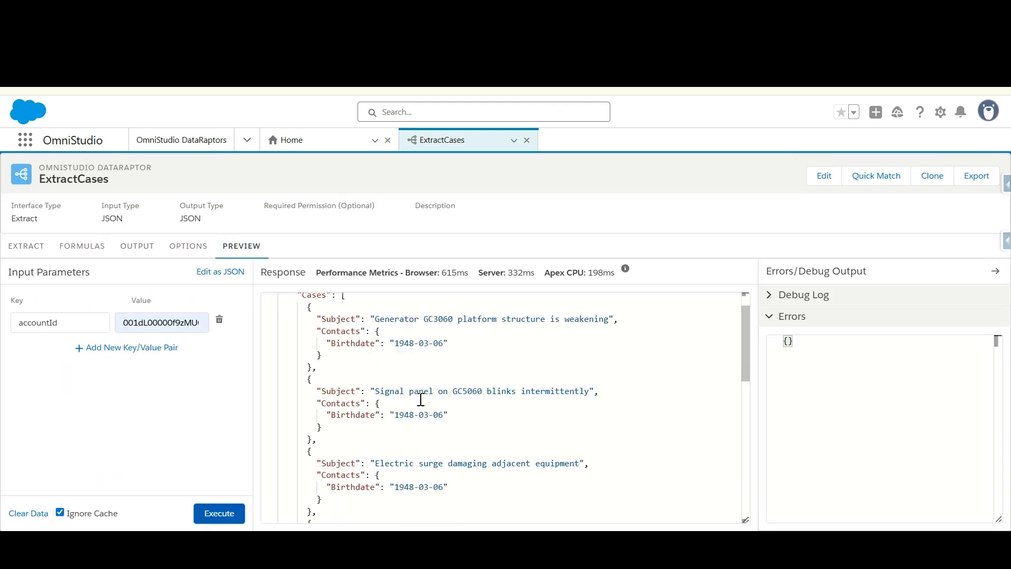
{"action": "scroll", "coordinate": [420, 400], "scroll_direction": "down", "scroll_amount": 3}
{"action": "scroll", "coordinate": [419, 403], "scroll_direction": "up", "scroll_amount": 2}
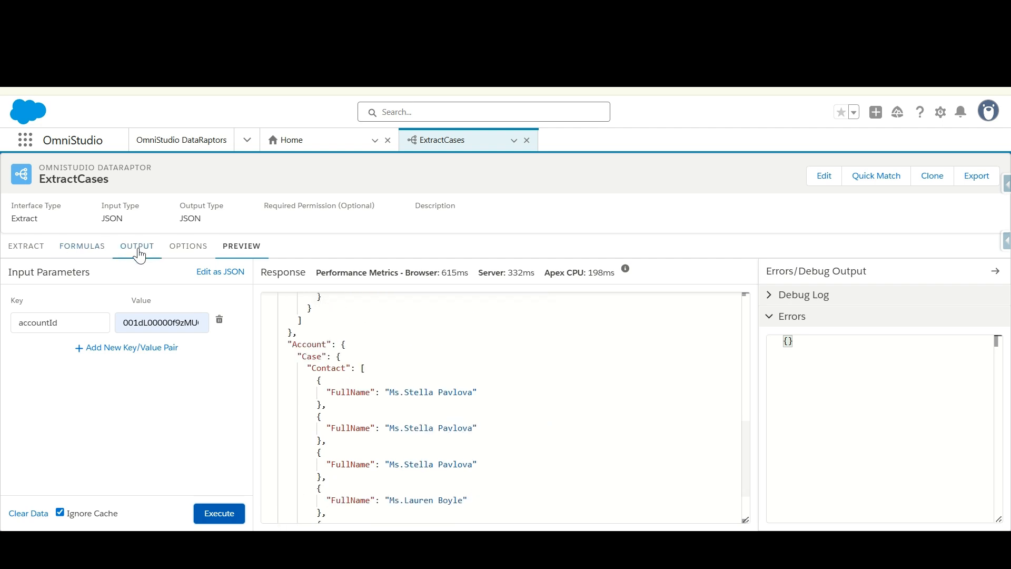
{"action": "scroll", "coordinate": [347, 373], "scroll_direction": "up", "scroll_amount": 5}
{"action": "scroll", "coordinate": [347, 373], "scroll_direction": "up", "scroll_amount": 1}
{"action": "scroll", "coordinate": [353, 395], "scroll_direction": "down", "scroll_amount": 10}
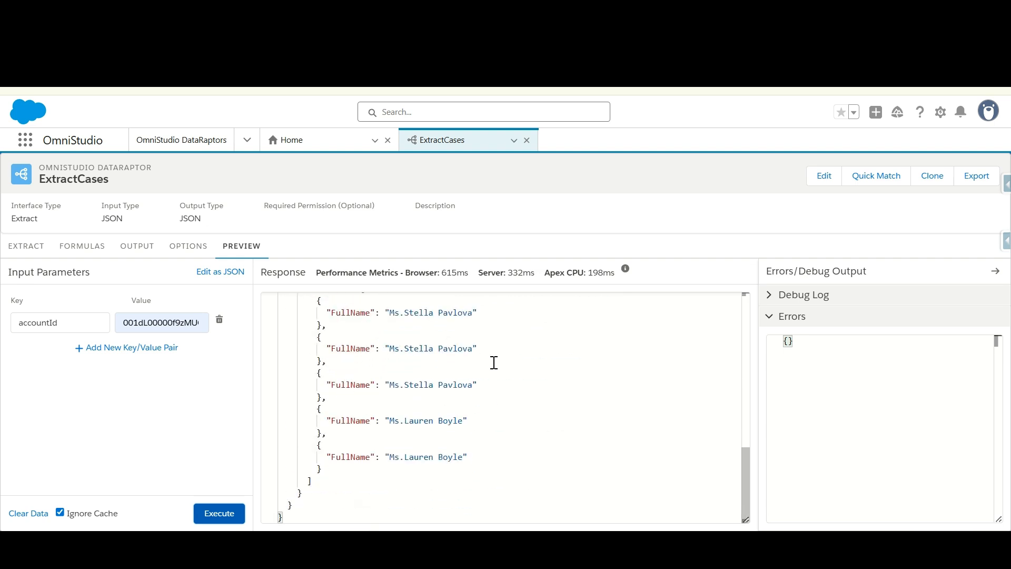
Compare the Account, Case and Contact node names around FullName with the Accounts, Cases and Contacts nodes in the preview response.
{"action": "scroll", "coordinate": [494, 363], "scroll_direction": "up", "scroll_amount": 3}
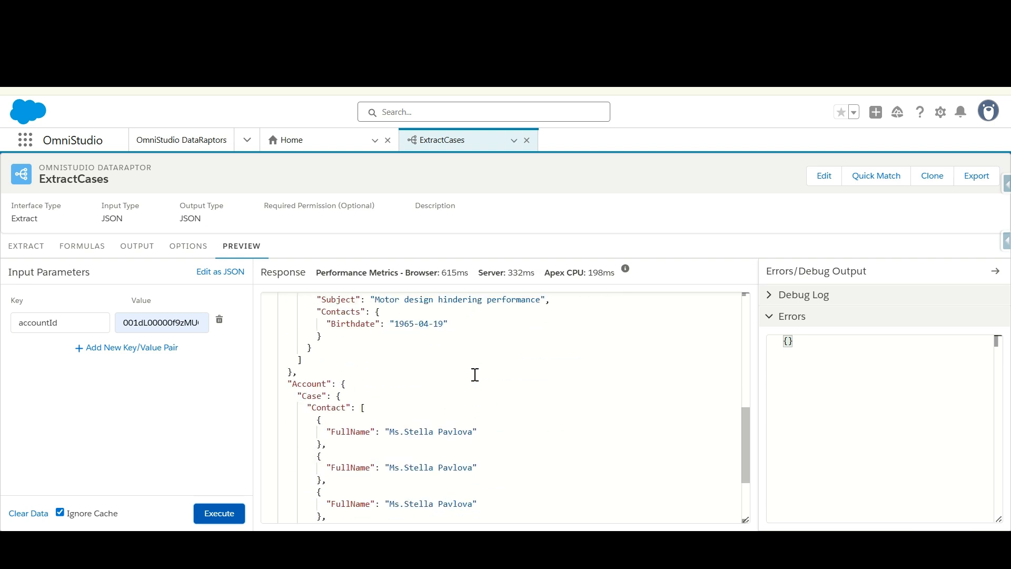
{"action": "scroll", "coordinate": [475, 374], "scroll_direction": "down", "scroll_amount": 1}
{"action": "double_click", "coordinate": [312, 357]}
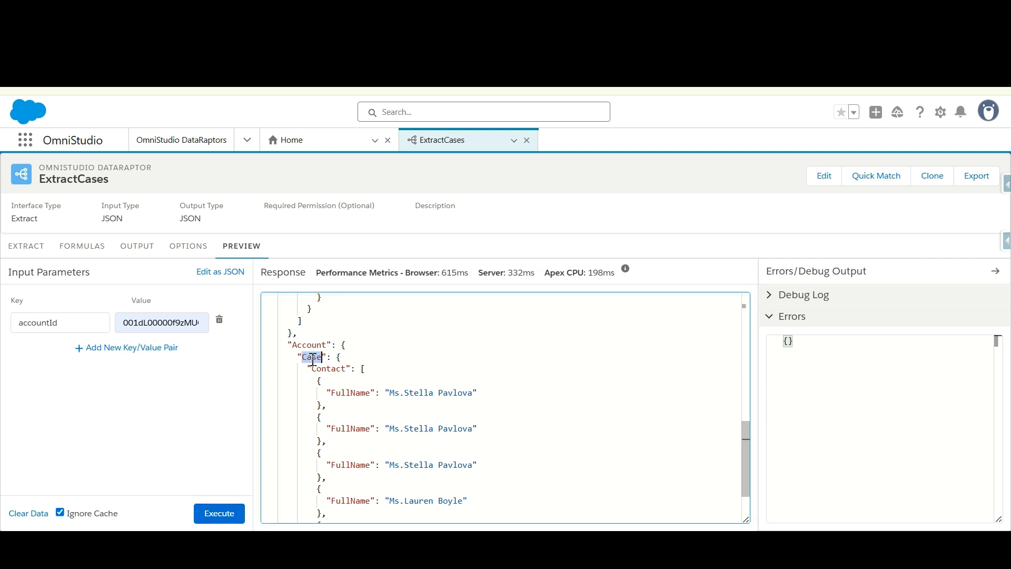
{"action": "double_click", "coordinate": [329, 369]}
{"action": "scroll", "coordinate": [333, 371], "scroll_direction": "up", "scroll_amount": 6}
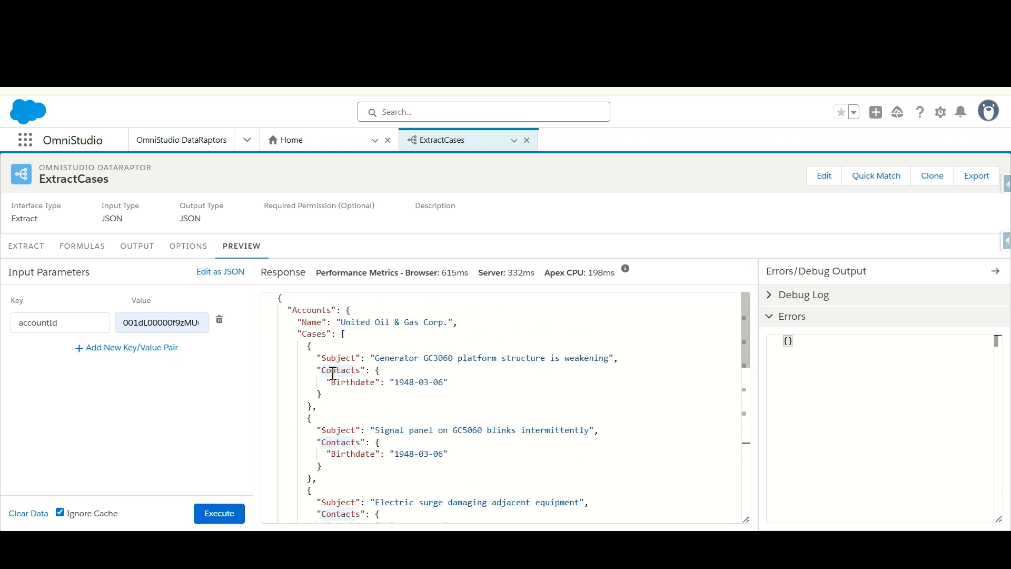
{"action": "double_click", "coordinate": [314, 311]}
{"action": "left_click", "coordinate": [311, 325]}
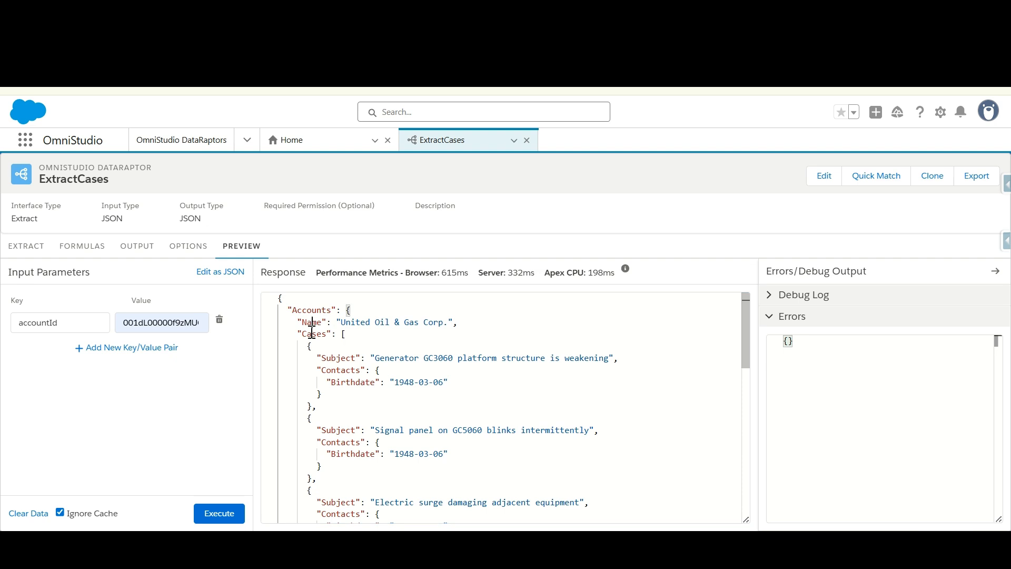
{"action": "double_click", "coordinate": [312, 337]}
{"action": "left_click", "coordinate": [347, 372]}
{"action": "double_click", "coordinate": [347, 372]}
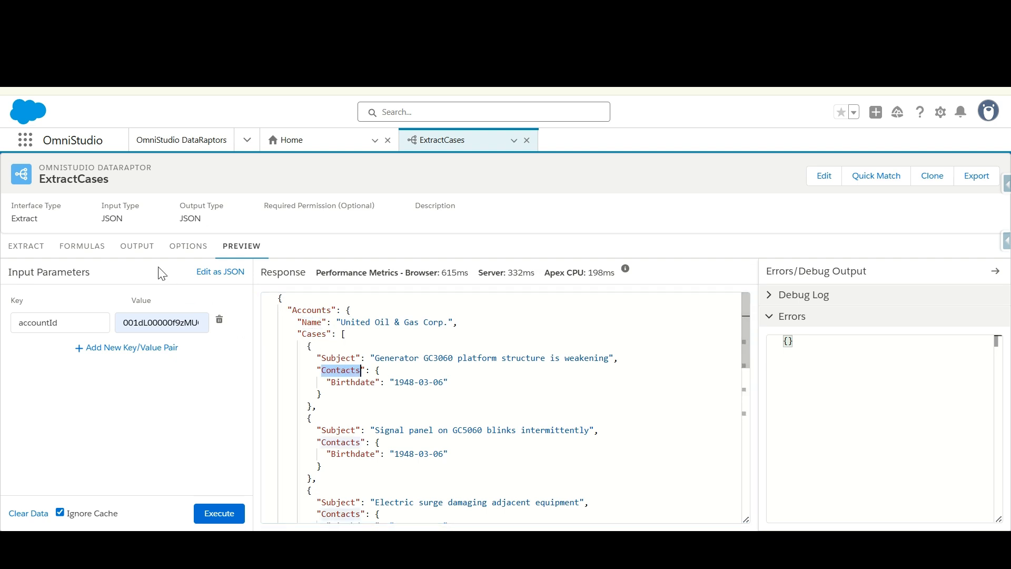
Change the ConcatName mapping's output JSON path to Accounts:Cases:Contacts:FullName.
{"action": "left_click", "coordinate": [137, 246]}
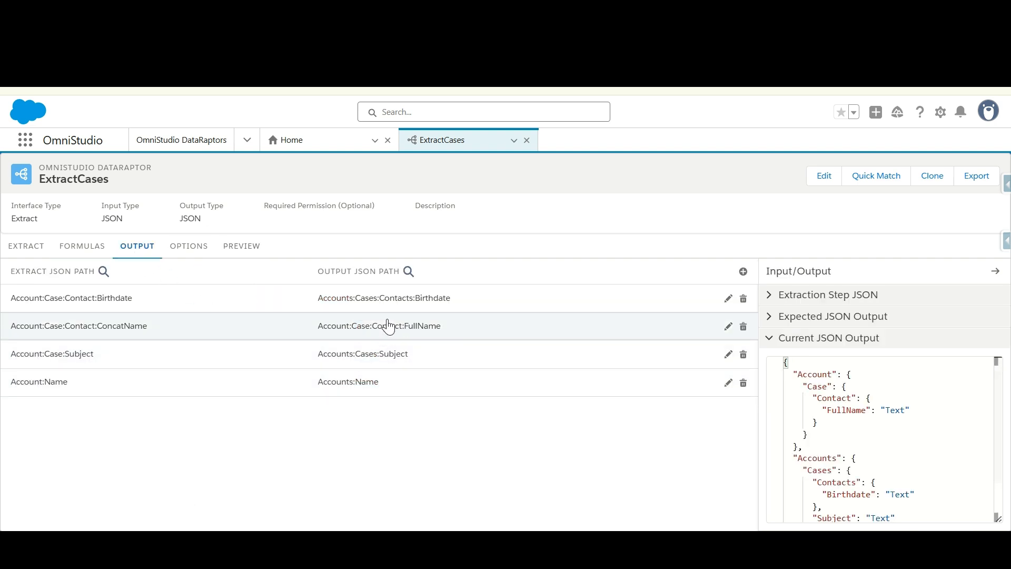
{"action": "left_click", "coordinate": [388, 298]}
{"action": "scroll", "coordinate": [379, 354], "scroll_direction": "down", "scroll_amount": 1}
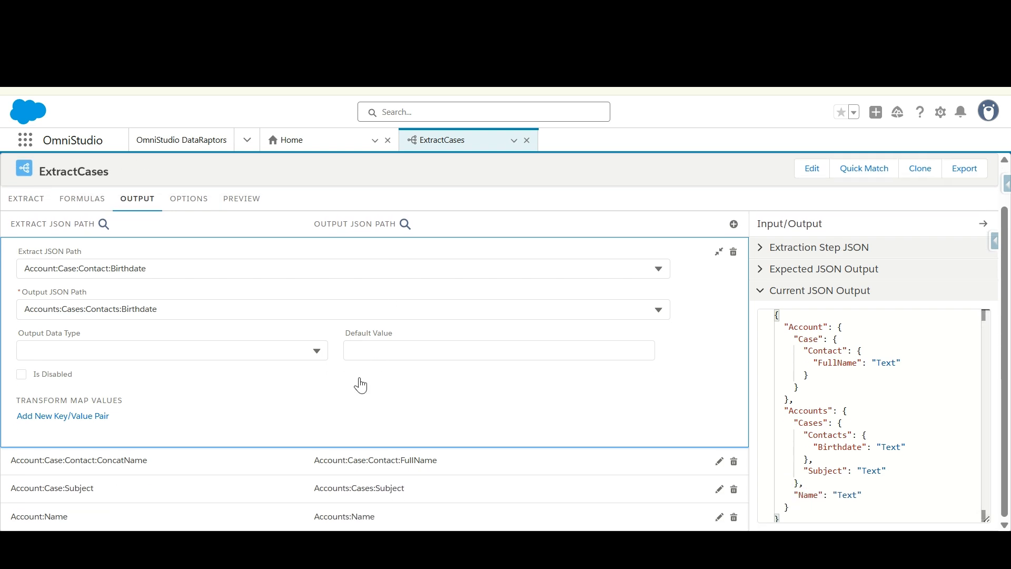
{"action": "left_click", "coordinate": [359, 456]}
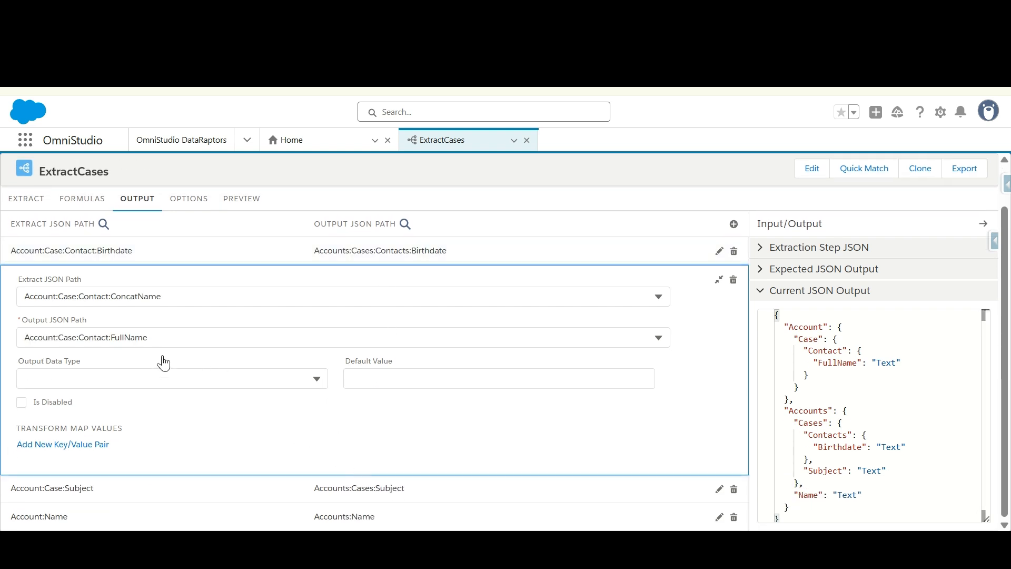
{"action": "left_click", "coordinate": [77, 339]}
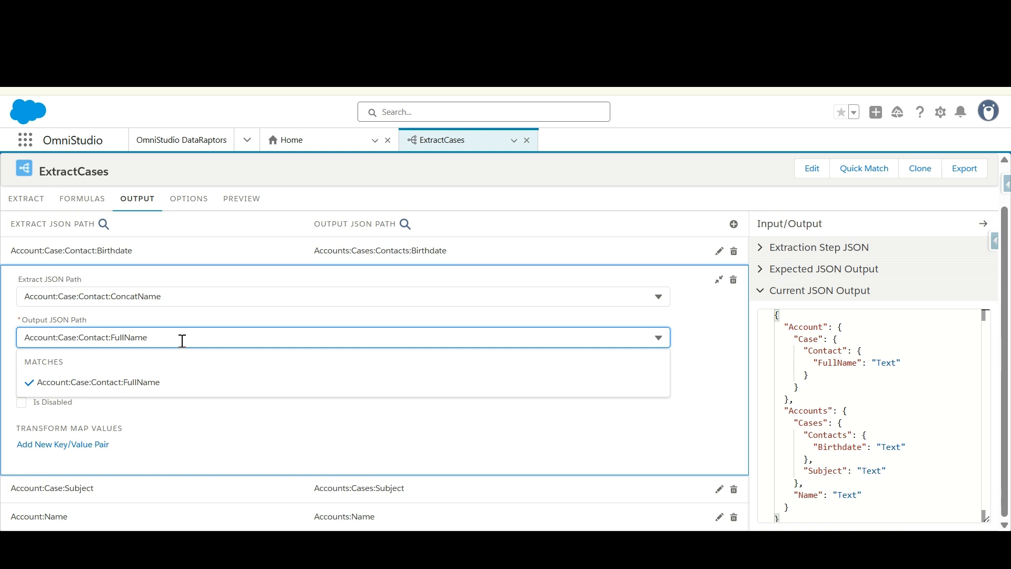
{"action": "type", "text": "s"}
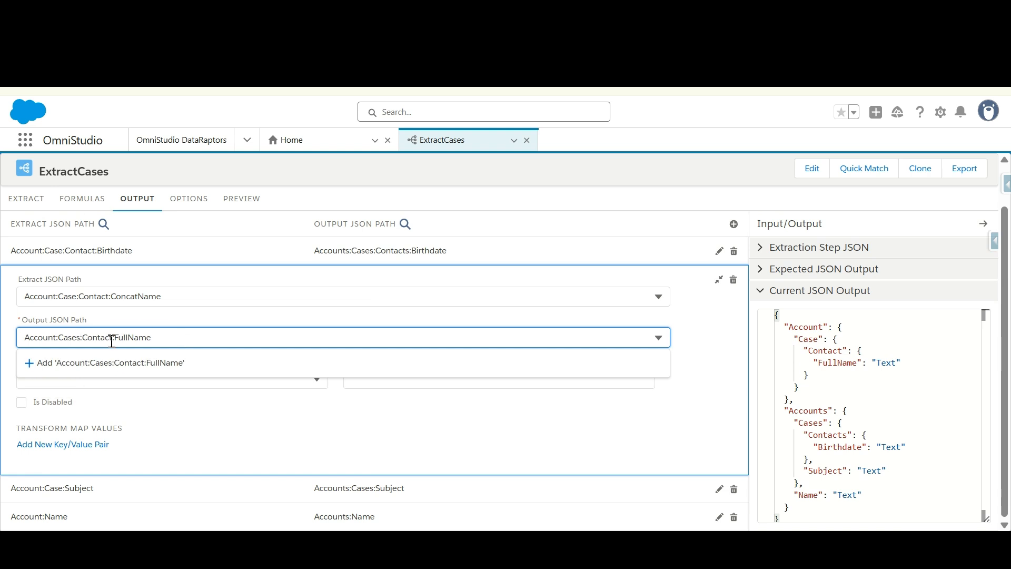
{"action": "left_click", "coordinate": [112, 337]}
{"action": "type", "text": "s"}
{"action": "left_click", "coordinate": [56, 337]}
{"action": "type", "text": "s"}
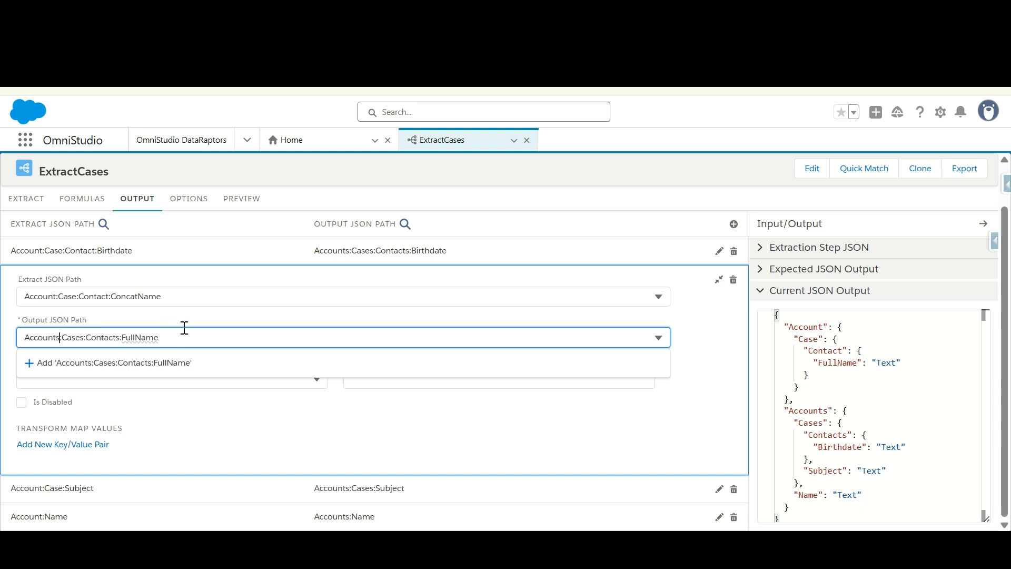
{"action": "left_click", "coordinate": [185, 363]}
{"action": "scroll", "coordinate": [225, 280], "scroll_direction": "up", "scroll_amount": 2}
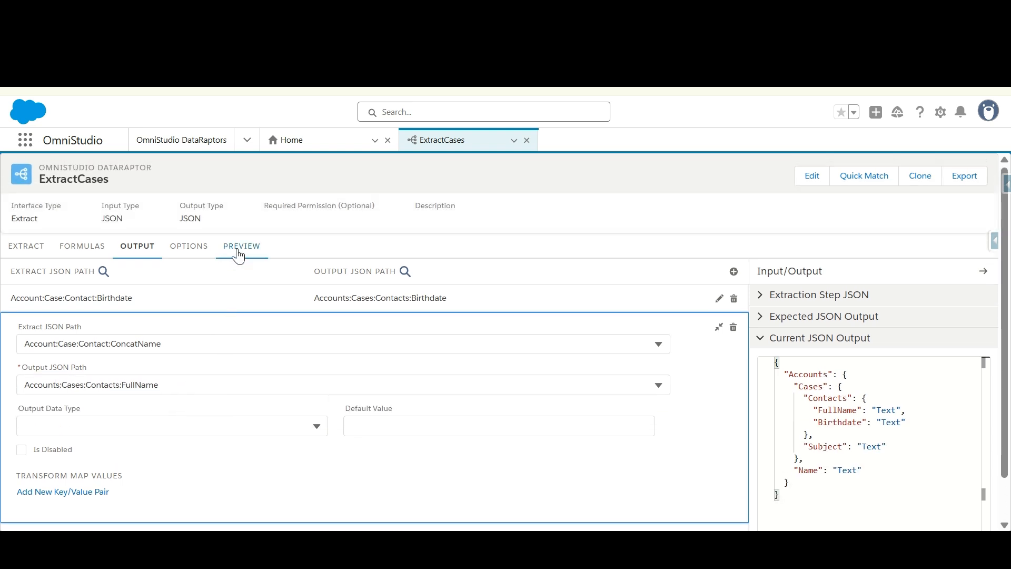
Execute the preview with the existing accountId and check the Birthdate and FullName values under the first case's Contacts node.
{"action": "left_click", "coordinate": [239, 255]}
{"action": "left_click", "coordinate": [212, 510]}
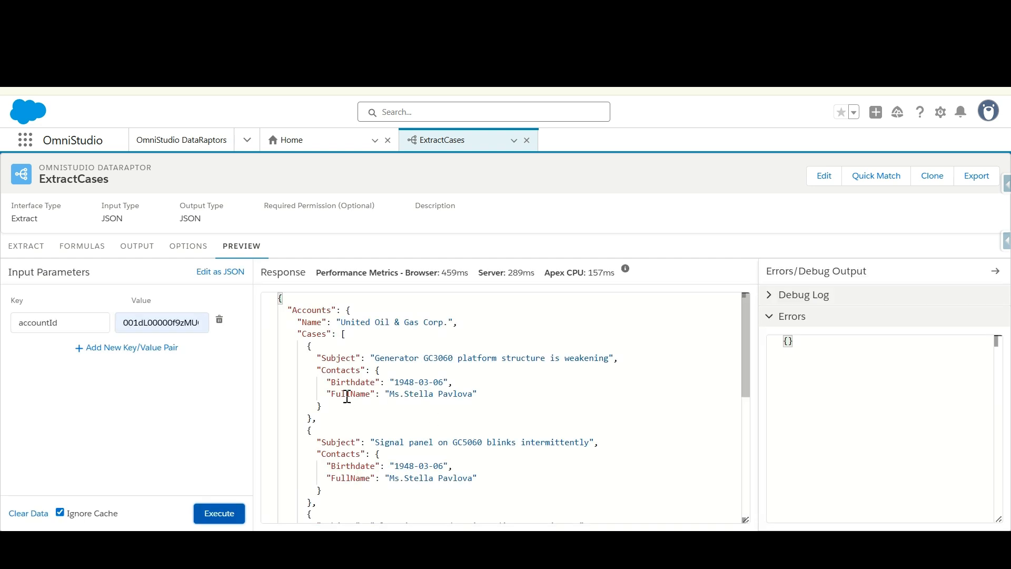
{"action": "left_click_drag", "start_coordinate": [341, 324], "coordinate": [458, 316]}
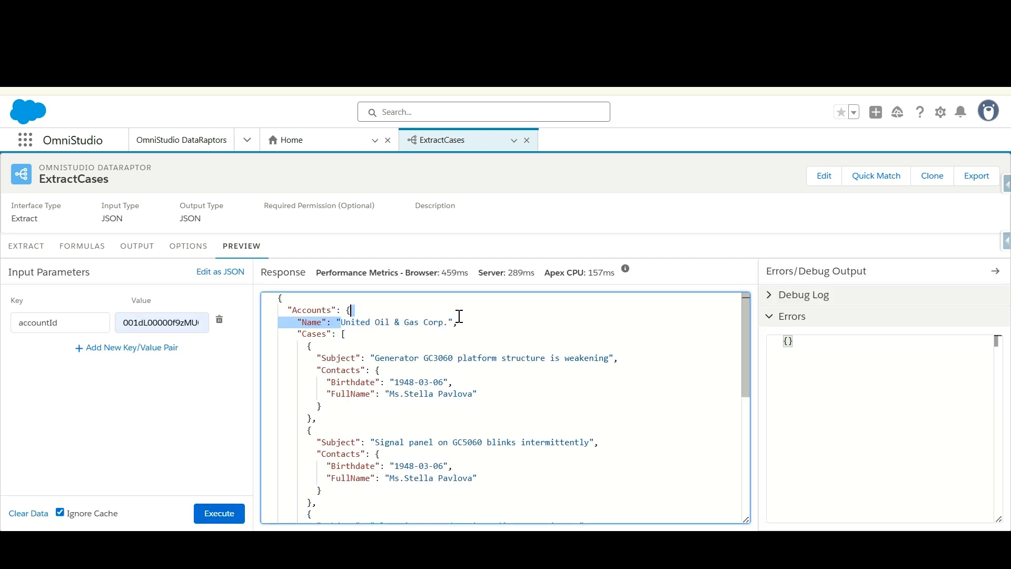
{"action": "double_click", "coordinate": [329, 374]}
{"action": "left_click", "coordinate": [339, 396]}
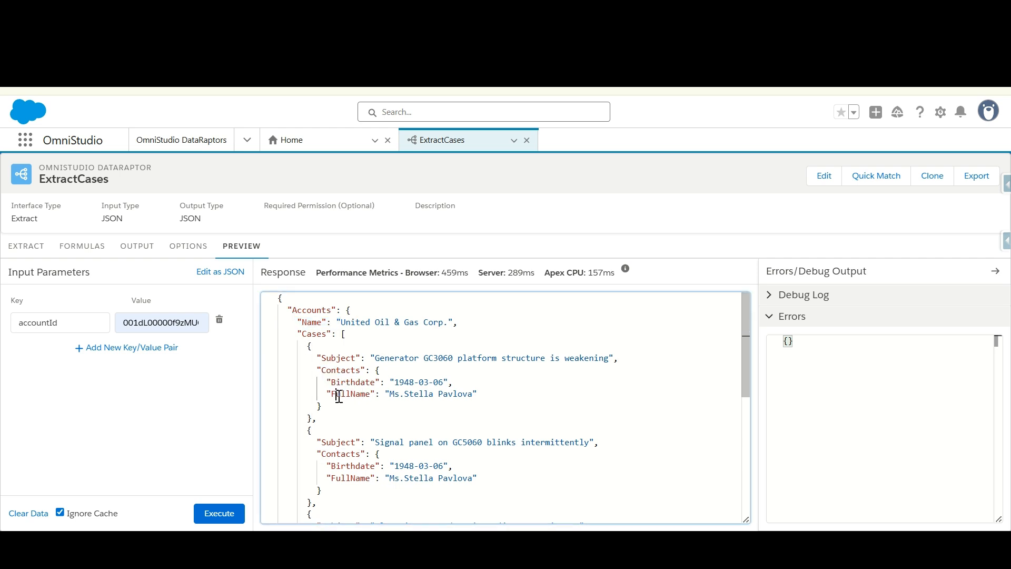
{"action": "double_click", "coordinate": [339, 396]}
{"action": "double_click", "coordinate": [391, 397]}
{"action": "double_click", "coordinate": [437, 398]}
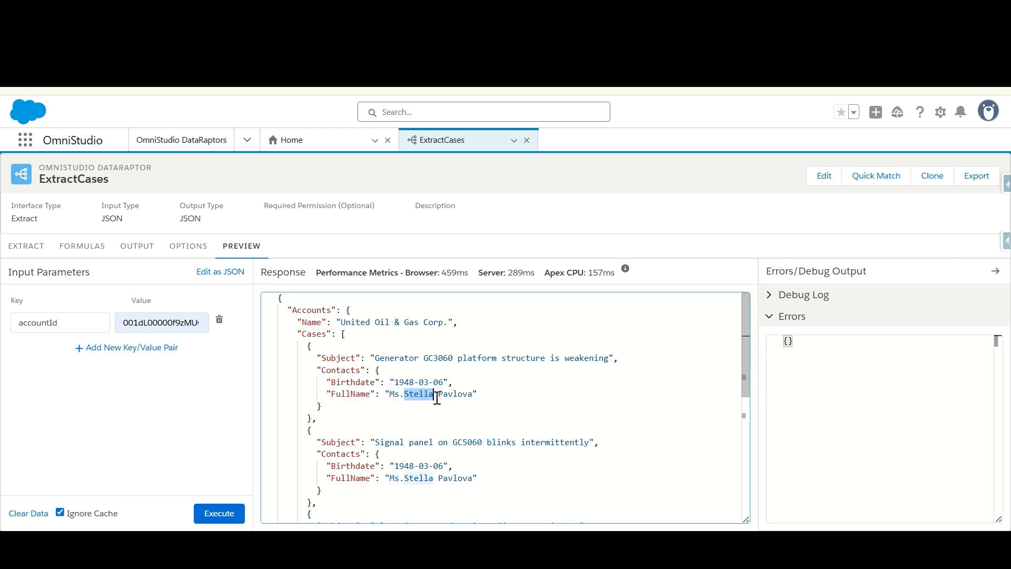
{"action": "double_click", "coordinate": [454, 396]}
Review the FullName values nested under Contacts for the remaining cases in the response.
{"action": "scroll", "coordinate": [421, 444], "scroll_direction": "down", "scroll_amount": 1}
{"action": "double_click", "coordinate": [395, 438]}
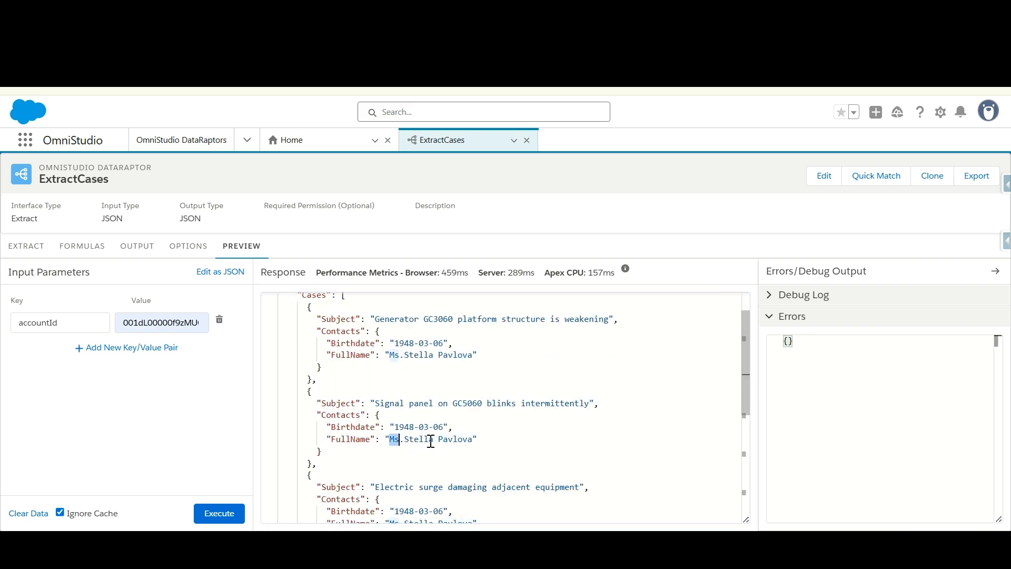
{"action": "scroll", "coordinate": [423, 437], "scroll_direction": "down", "scroll_amount": 4}
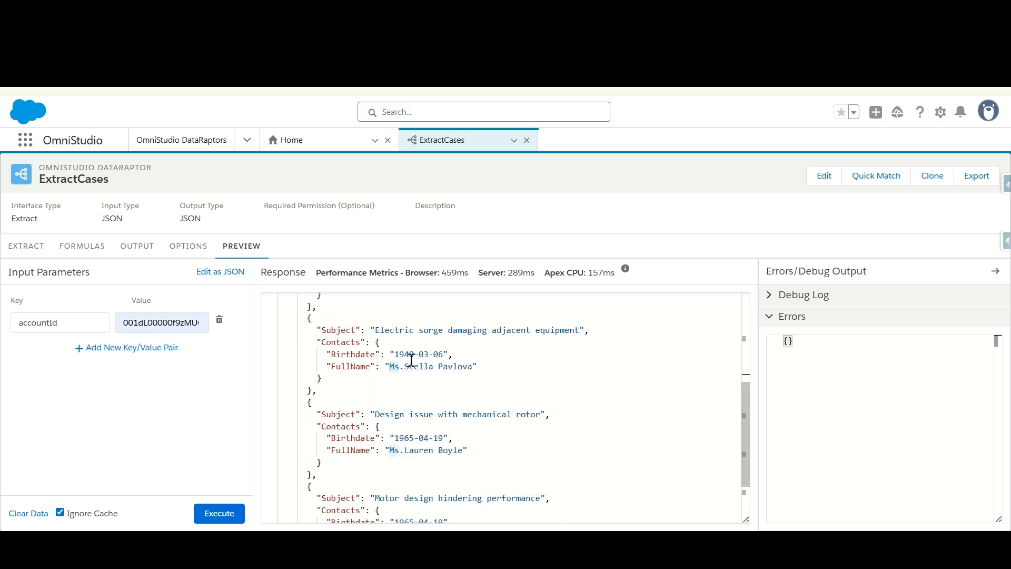
{"action": "scroll", "coordinate": [412, 360], "scroll_direction": "down", "scroll_amount": 1}
{"action": "left_click", "coordinate": [414, 411]}
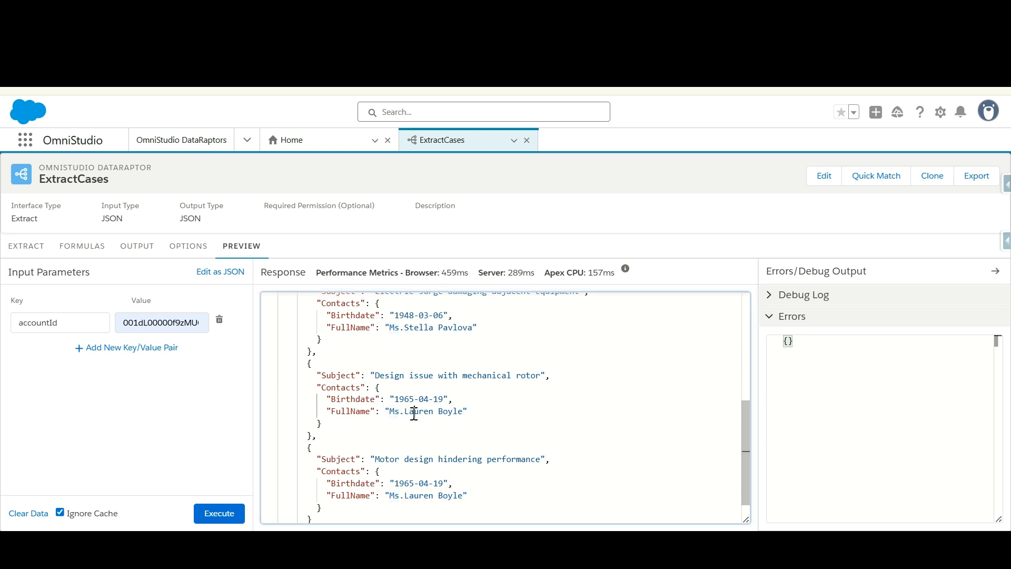
{"action": "double_click", "coordinate": [415, 412]}
{"action": "key", "text": "Down"}
{"action": "scroll", "coordinate": [442, 415], "scroll_direction": "down", "scroll_amount": 1}
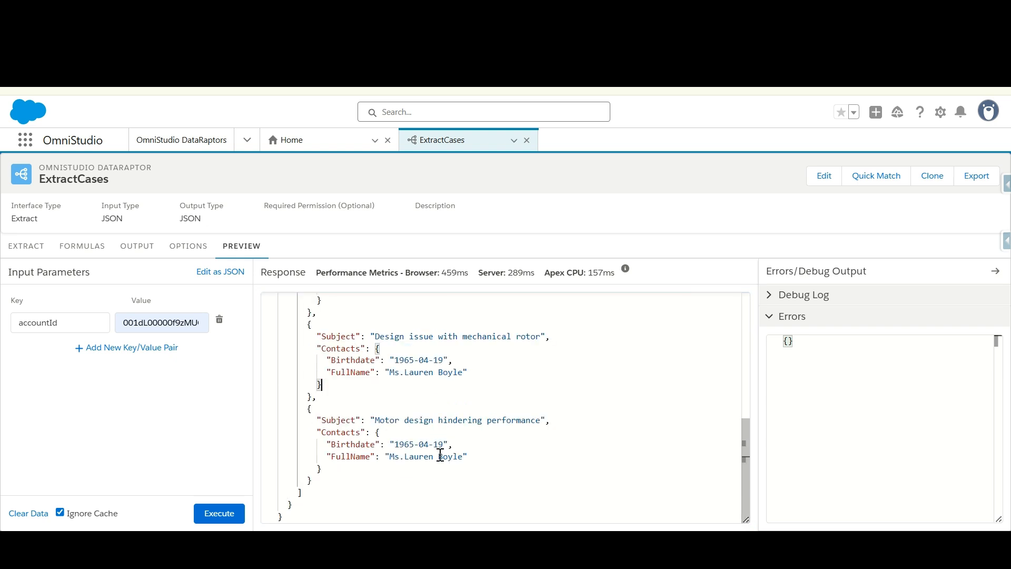
{"action": "scroll", "coordinate": [440, 454], "scroll_direction": "up", "scroll_amount": 1}
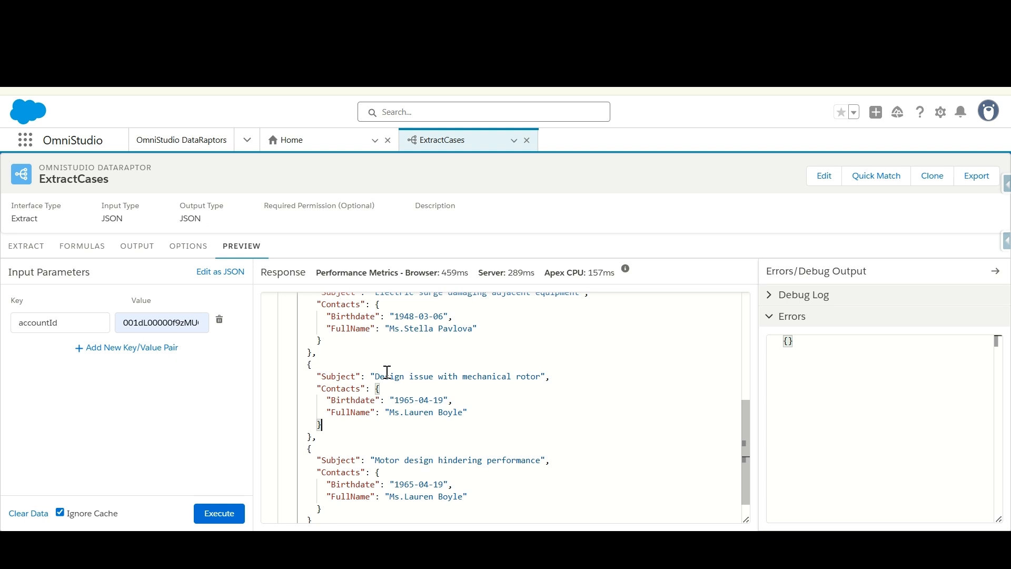
{"action": "scroll", "coordinate": [382, 375], "scroll_direction": "up", "scroll_amount": 6}
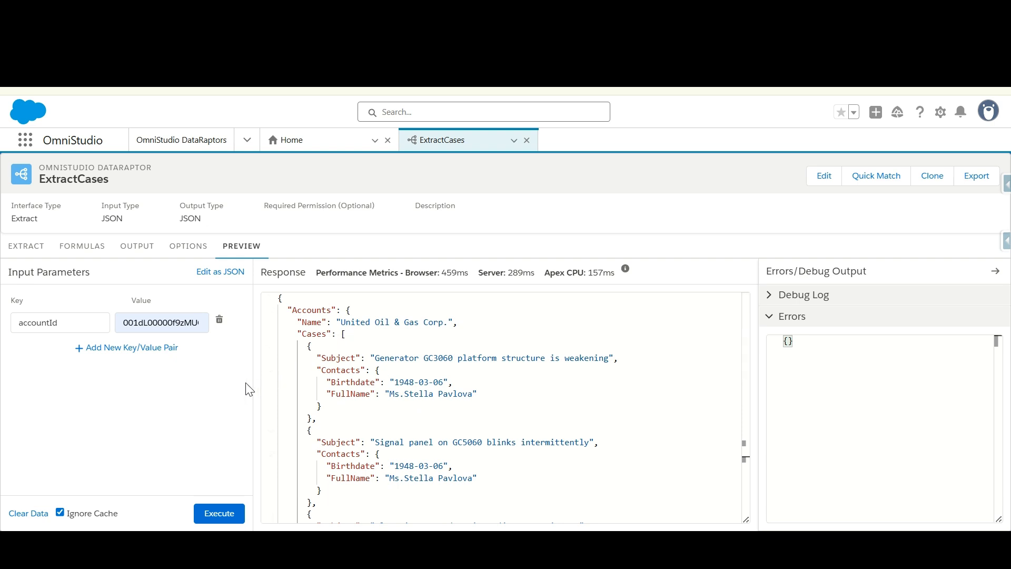
Review the output paths and filters of the Account, Case and Contact extract steps.
{"action": "left_click", "coordinate": [30, 251]}
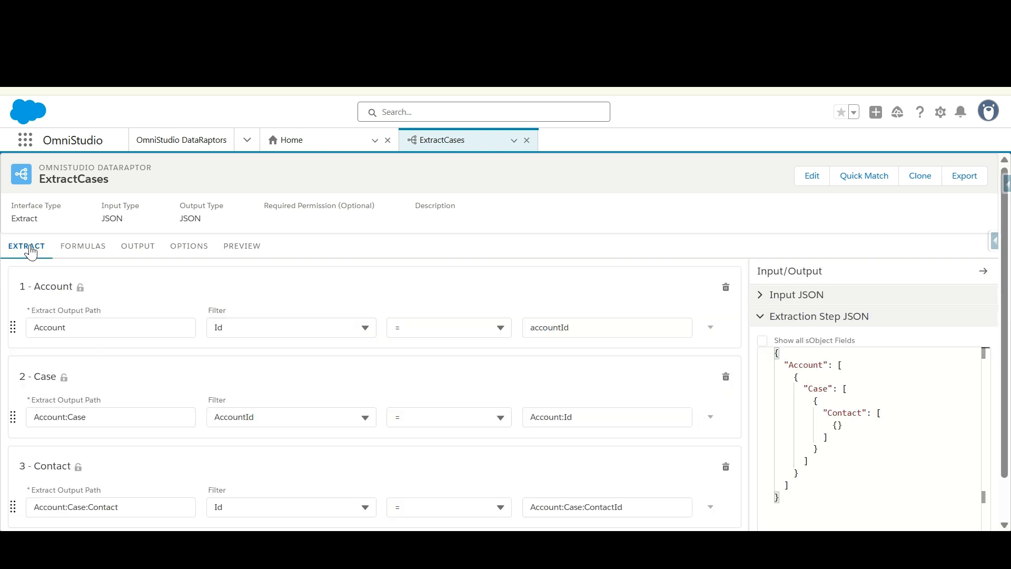
{"action": "scroll", "coordinate": [216, 273], "scroll_direction": "down", "scroll_amount": 2}
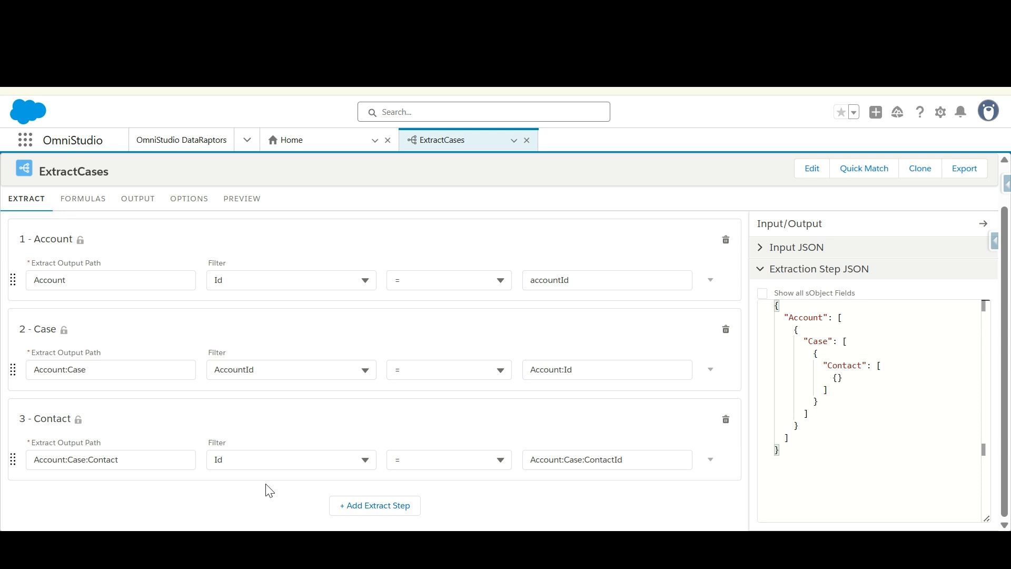
{"action": "scroll", "coordinate": [287, 452], "scroll_direction": "up", "scroll_amount": 1}
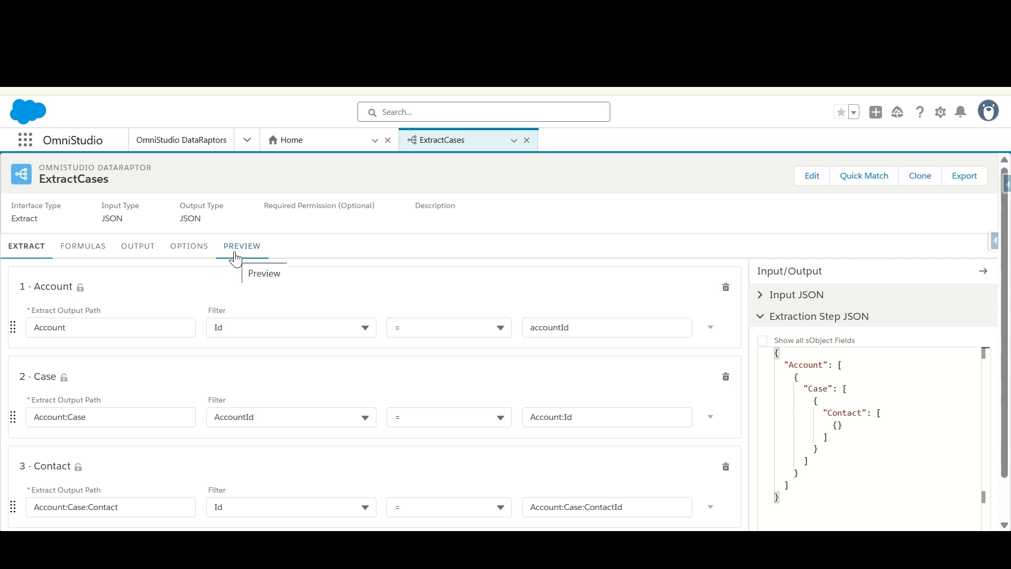
{"action": "scroll", "coordinate": [236, 259], "scroll_direction": "down", "scroll_amount": 1}
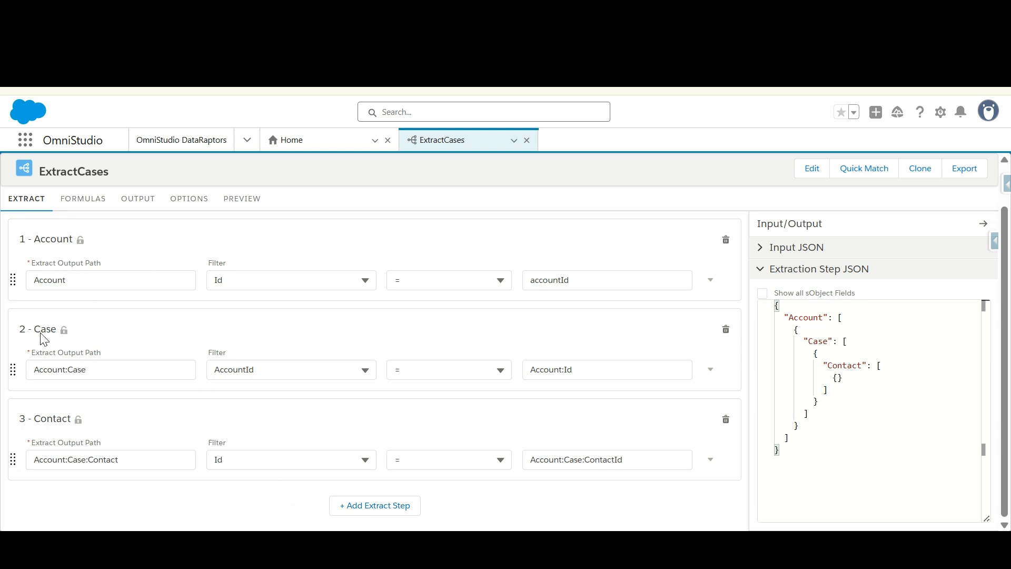
{"action": "scroll", "coordinate": [64, 352], "scroll_direction": "up", "scroll_amount": 1}
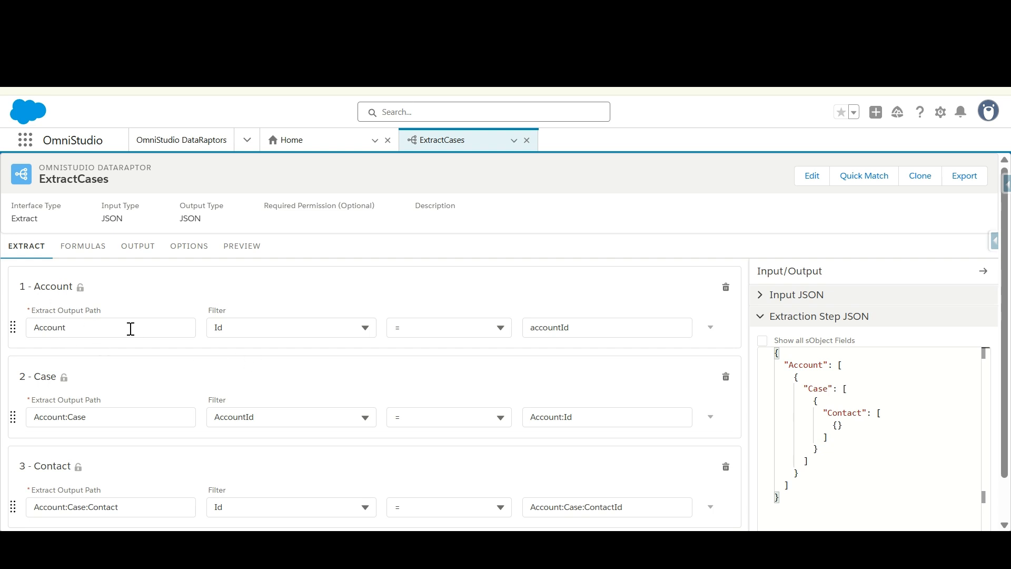
{"action": "scroll", "coordinate": [130, 329], "scroll_direction": "down", "scroll_amount": 1}
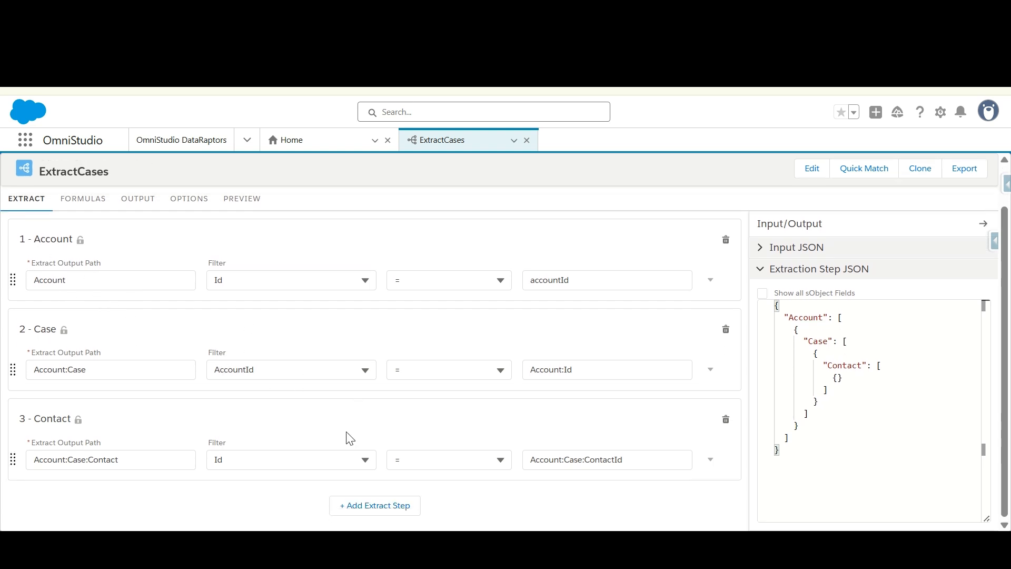
Open the preview's debug log and examine the SELECT queries run for Account, Case and Contact.
{"action": "left_click", "coordinate": [240, 198]}
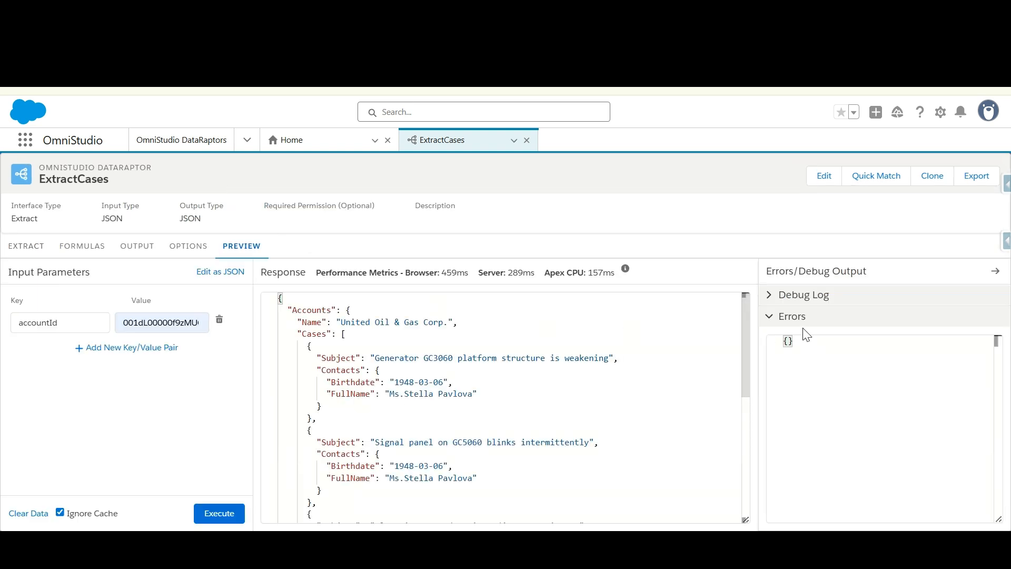
{"action": "left_click", "coordinate": [794, 295]}
{"action": "scroll", "coordinate": [926, 344], "scroll_direction": "up", "scroll_amount": 2}
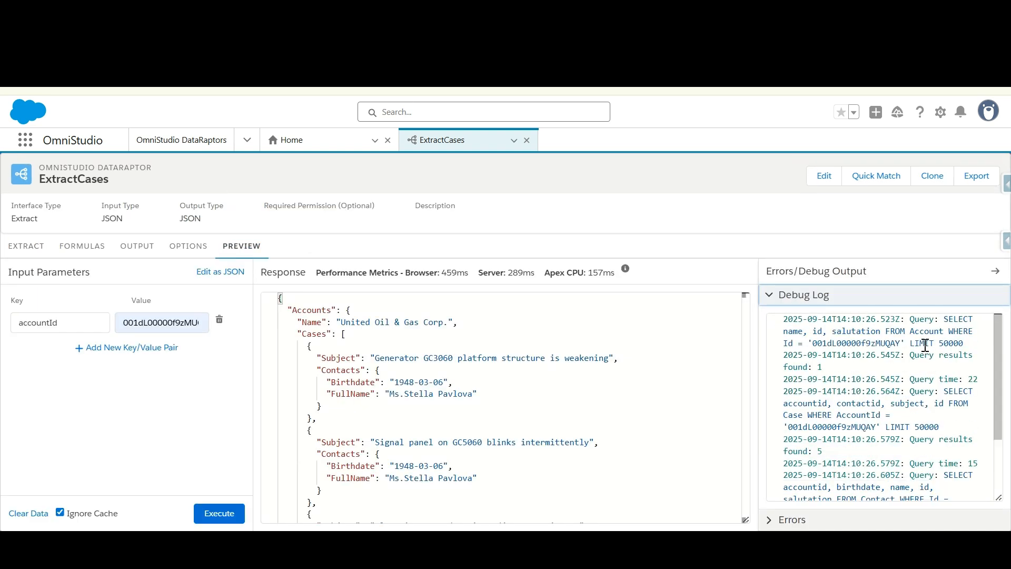
{"action": "left_click_drag", "start_coordinate": [944, 319], "coordinate": [964, 343]}
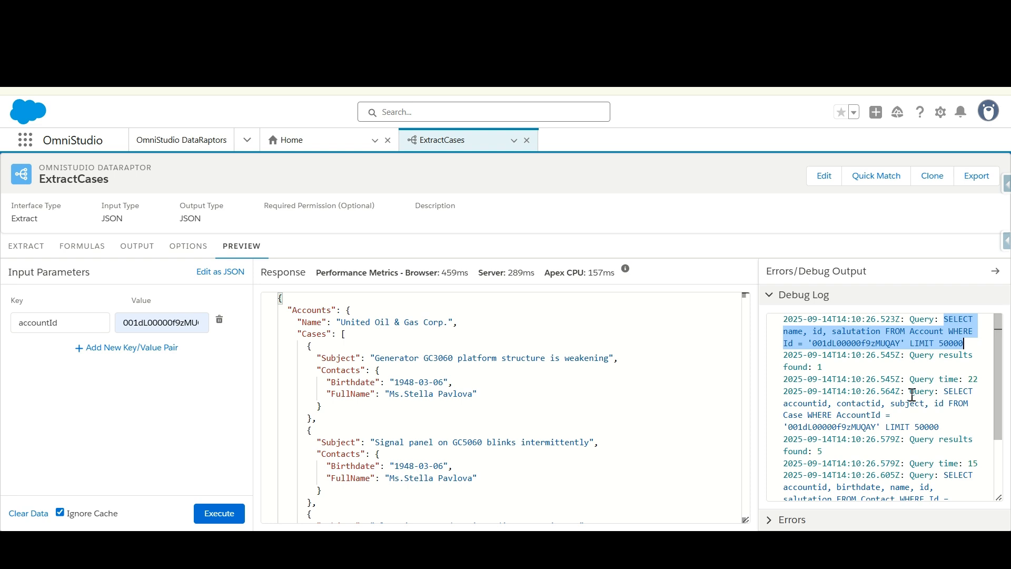
{"action": "left_click_drag", "start_coordinate": [944, 392], "coordinate": [895, 416]}
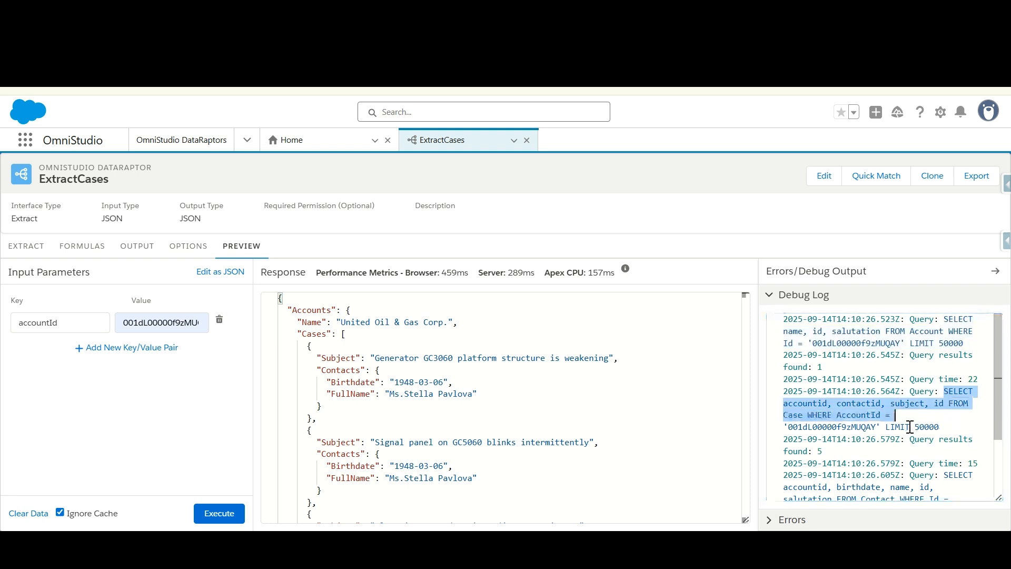
{"action": "left_click", "coordinate": [894, 417]}
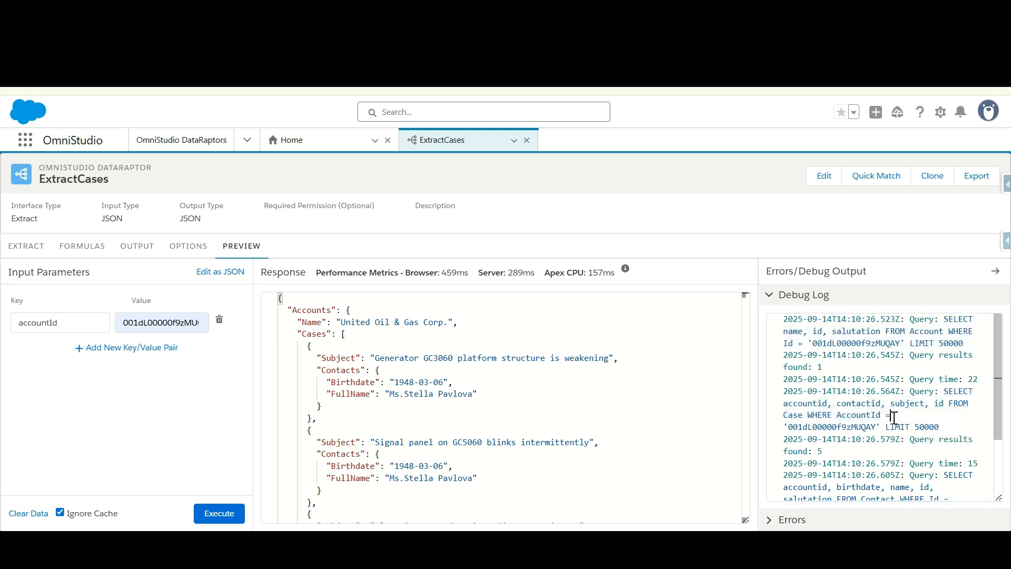
{"action": "left_click", "coordinate": [542, 382]}
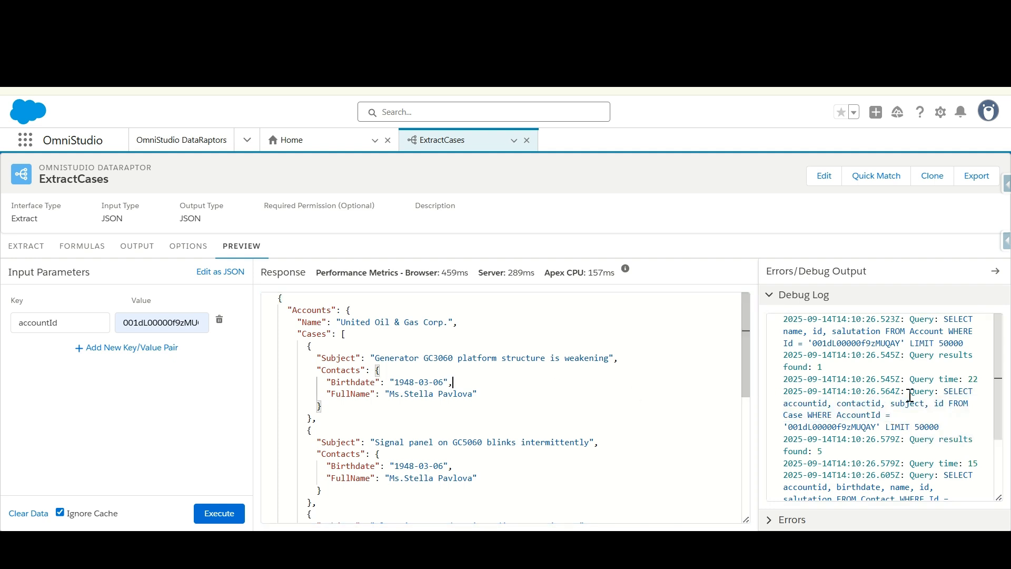
{"action": "scroll", "coordinate": [929, 401], "scroll_direction": "down", "scroll_amount": 1}
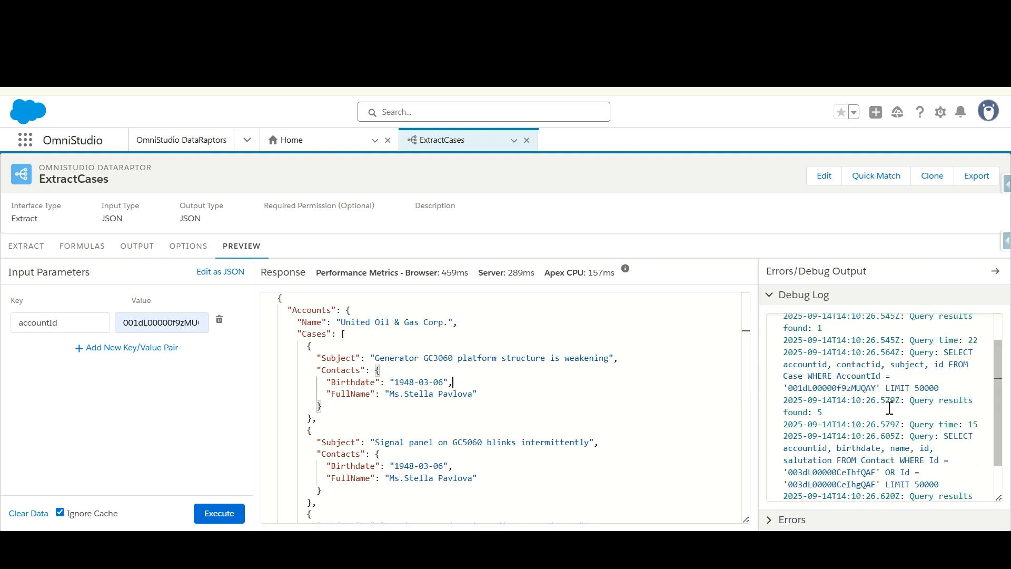
{"action": "left_click_drag", "start_coordinate": [939, 352], "coordinate": [950, 380]}
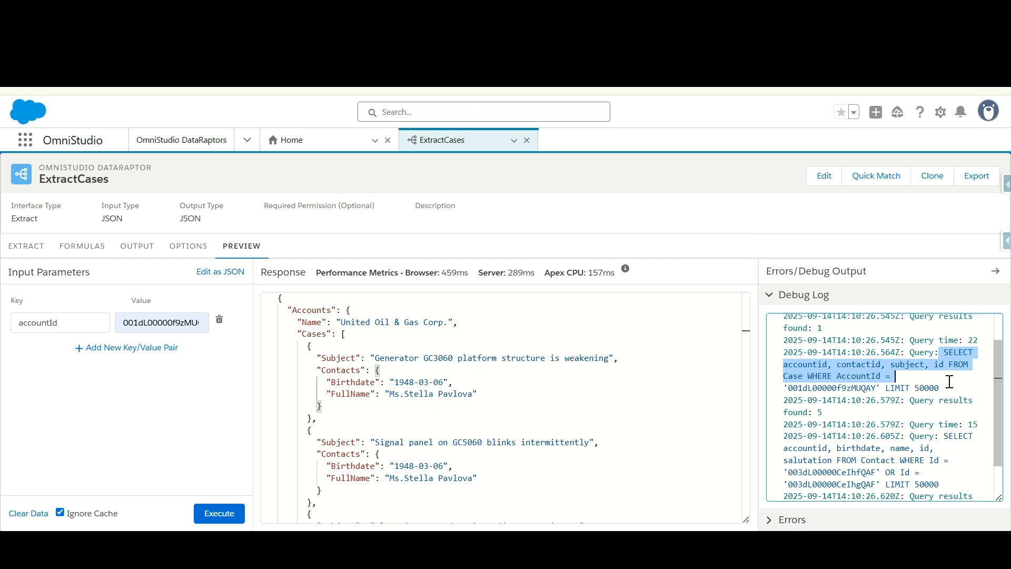
Review the Subject and nested Contacts values of every case in the preview response.
{"action": "scroll", "coordinate": [408, 399], "scroll_direction": "down", "scroll_amount": 2}
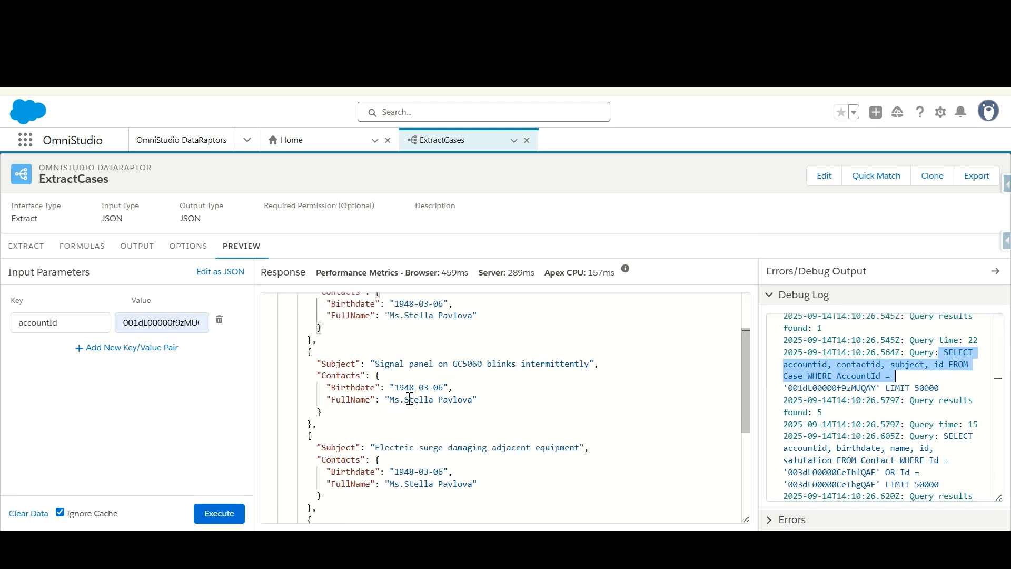
{"action": "scroll", "coordinate": [409, 399], "scroll_direction": "down", "scroll_amount": 3}
{"action": "scroll", "coordinate": [408, 406], "scroll_direction": "down", "scroll_amount": 2}
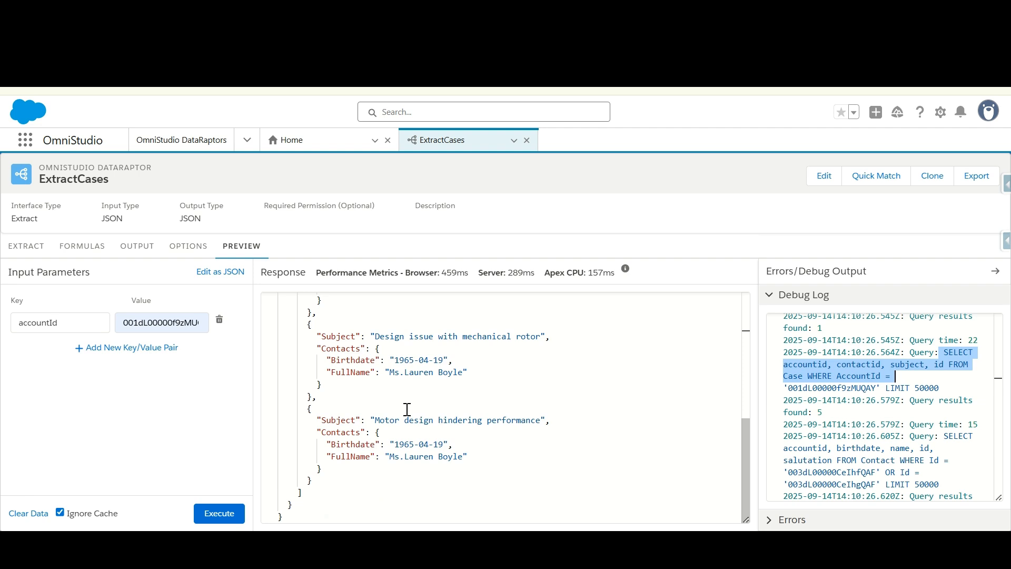
{"action": "scroll", "coordinate": [408, 409], "scroll_direction": "up", "scroll_amount": 3}
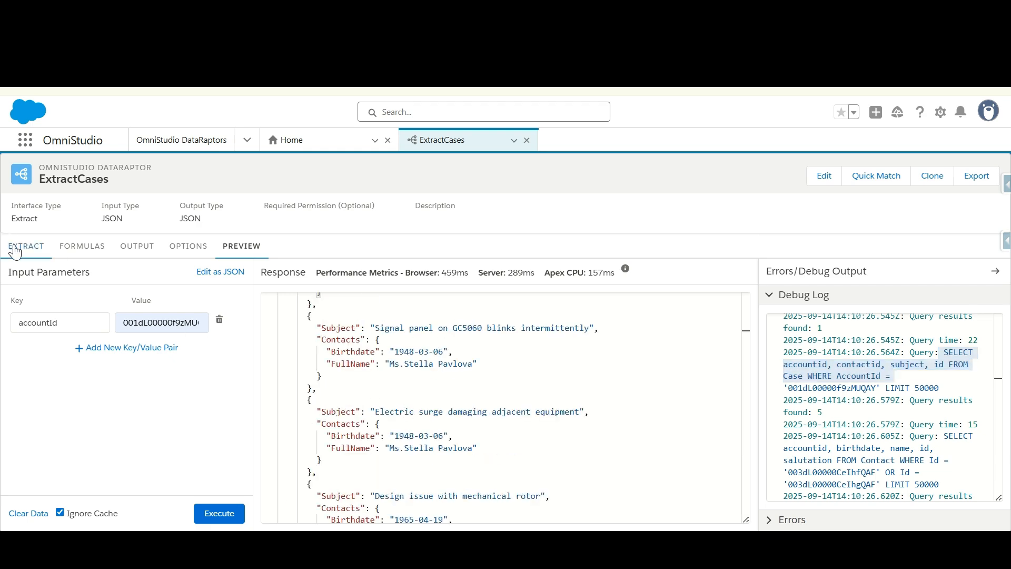
Review the Account, Case and Contact extract steps, along with the extract-to-output JSON path mappings.
{"action": "left_click", "coordinate": [14, 251]}
{"action": "scroll", "coordinate": [202, 403], "scroll_direction": "down", "scroll_amount": 1}
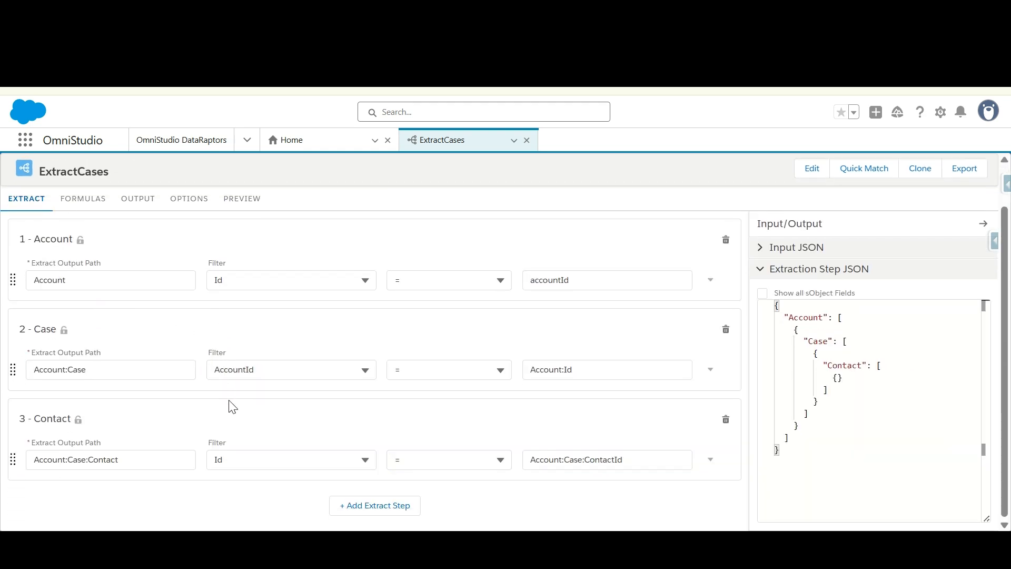
{"action": "scroll", "coordinate": [298, 412], "scroll_direction": "up", "scroll_amount": 1}
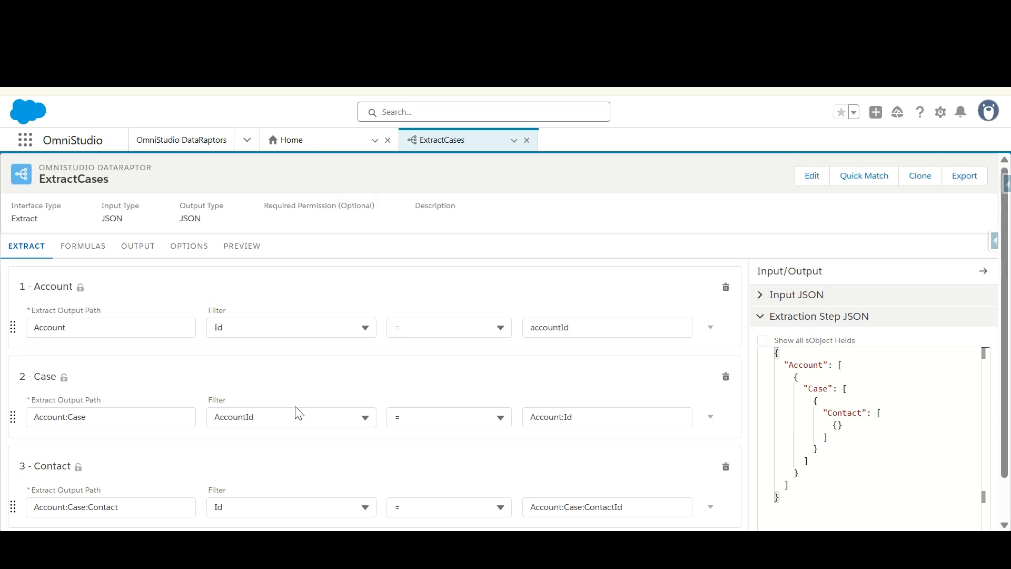
{"action": "left_click", "coordinate": [133, 258]}
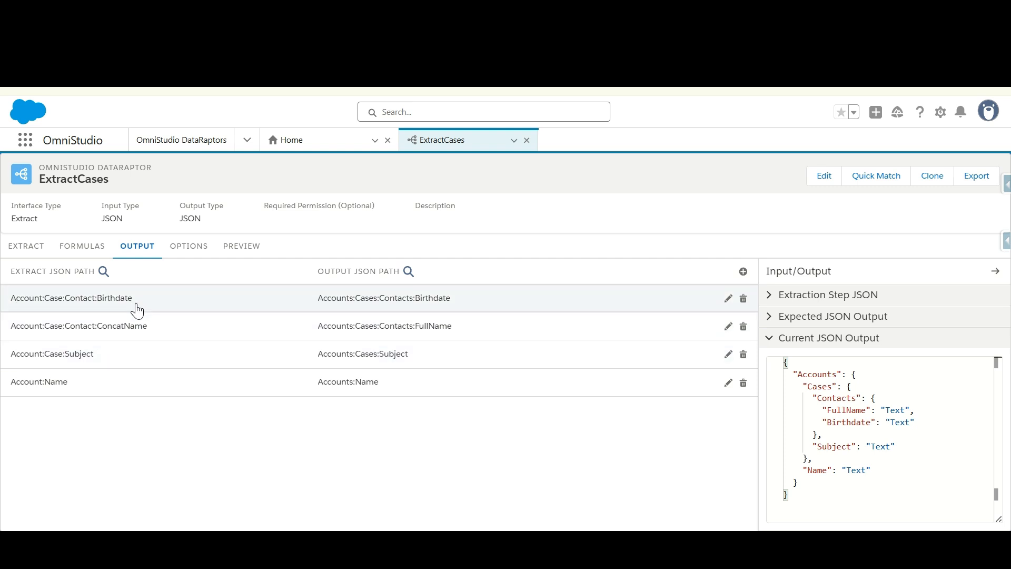
Recheck the extract step hierarchy and examine the CONCAT formula with its result path Account:Case:Contact:ConcatName.
{"action": "left_click", "coordinate": [11, 251]}
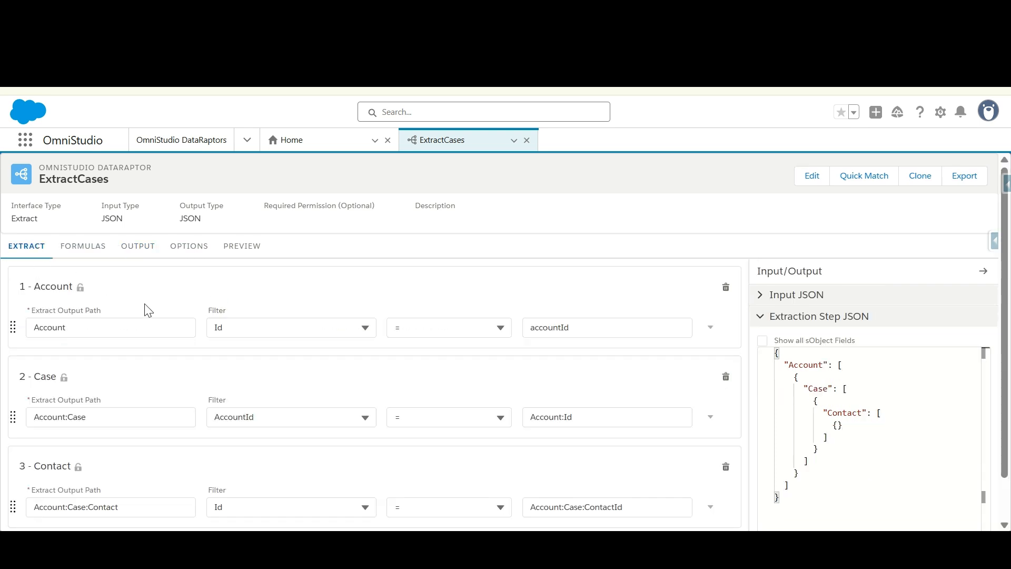
{"action": "scroll", "coordinate": [150, 342], "scroll_direction": "down", "scroll_amount": 1}
{"action": "scroll", "coordinate": [171, 352], "scroll_direction": "up", "scroll_amount": 1}
{"action": "scroll", "coordinate": [297, 402], "scroll_direction": "down", "scroll_amount": 1}
{"action": "scroll", "coordinate": [298, 401], "scroll_direction": "up", "scroll_amount": 1}
{"action": "left_click", "coordinate": [78, 253]}
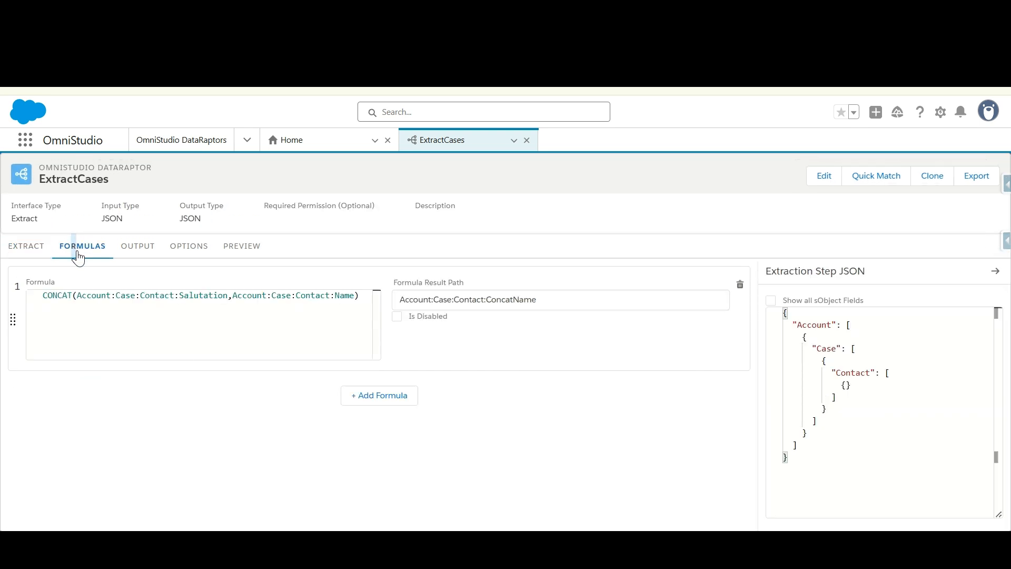
{"action": "left_click", "coordinate": [269, 321]}
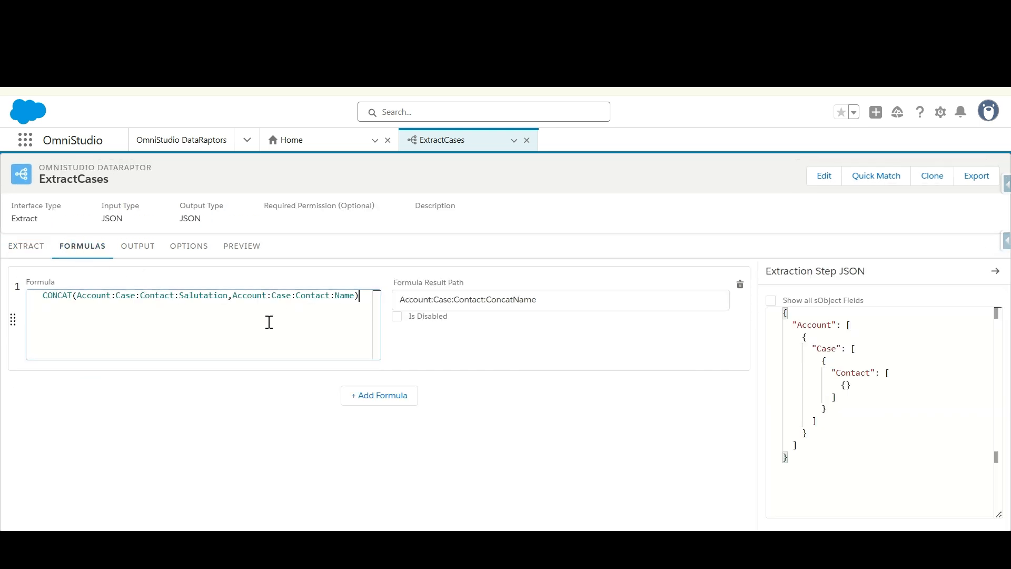